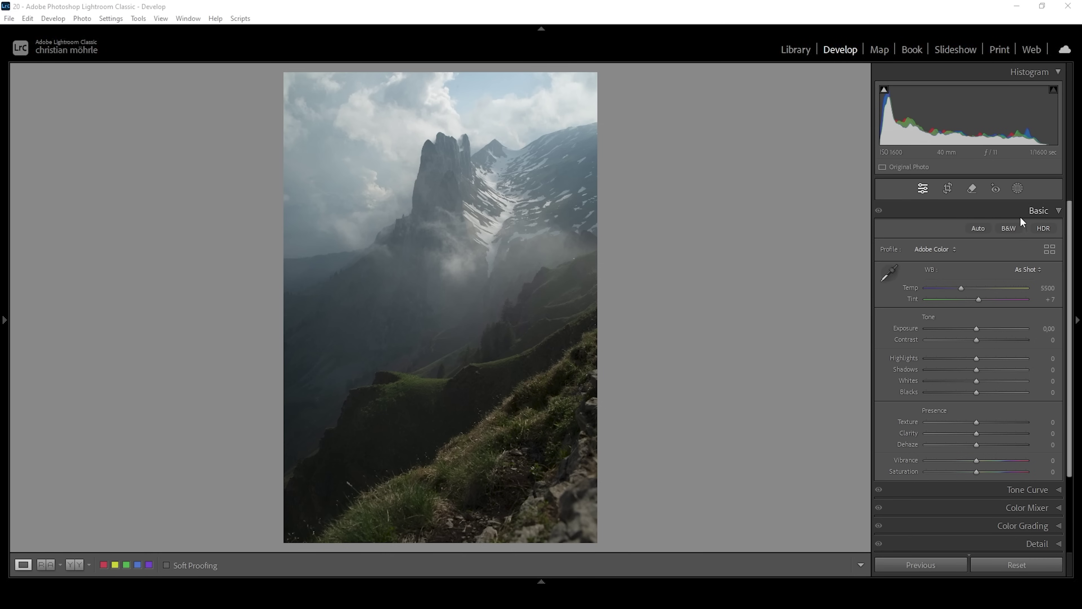
Step: Change the photo's color profile to Adobe Standard
click(937, 250)
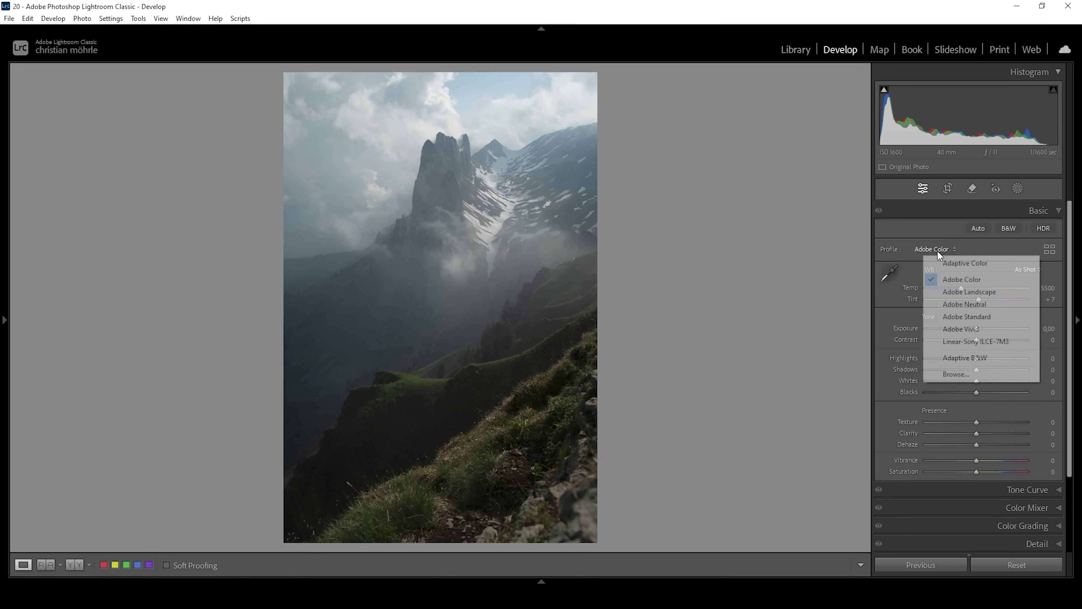
click(965, 315)
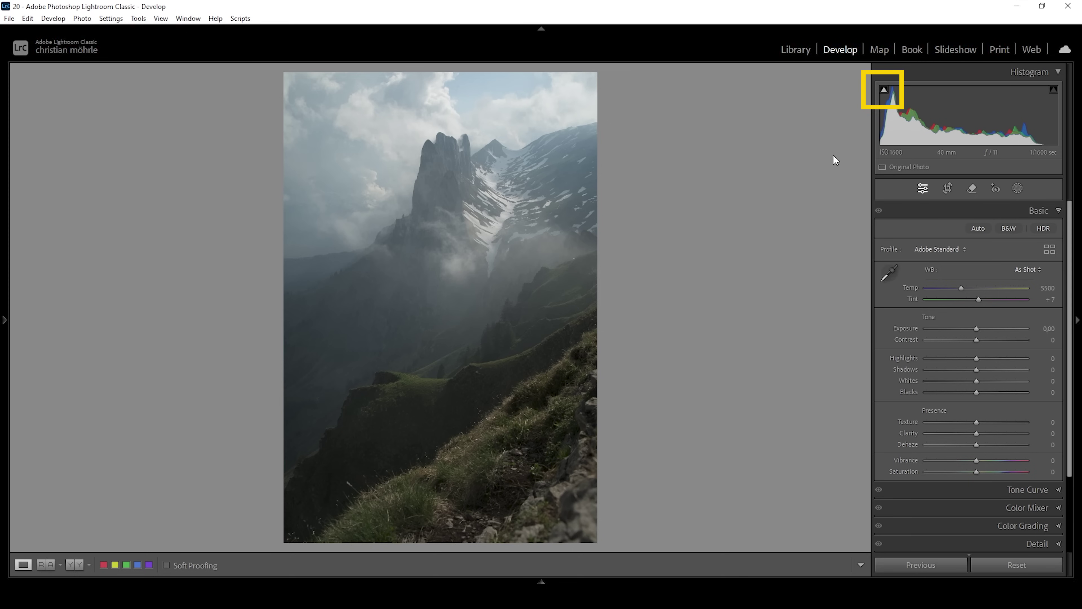
Step: Adjust the photo's basic tone: Exposure +0.35, Highlights −100, Blacks +42 and Whites +48
mouse_move(885, 95)
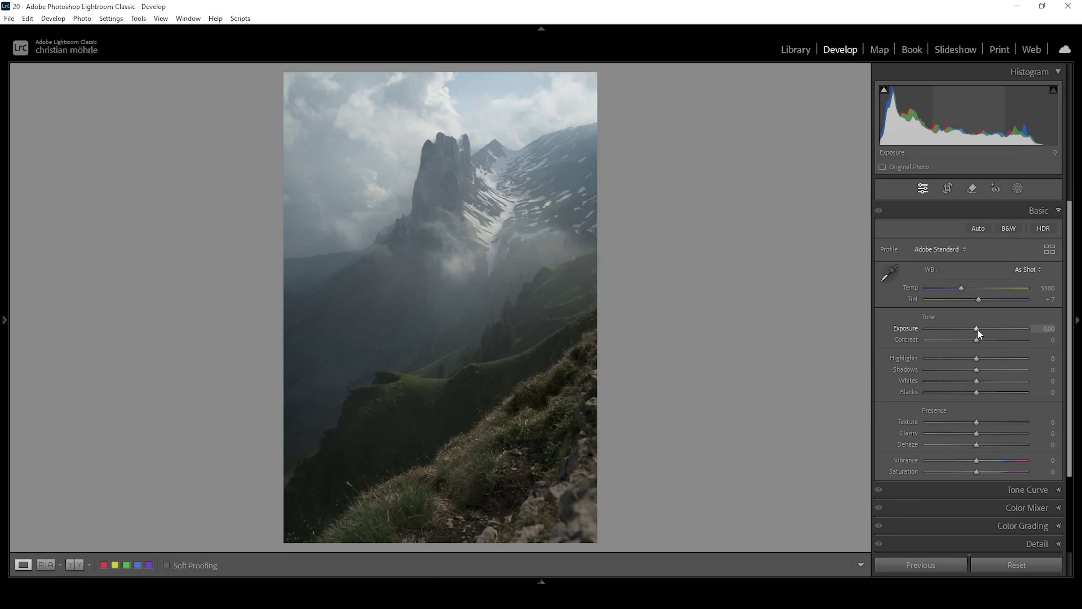
drag(977, 328, 981, 329)
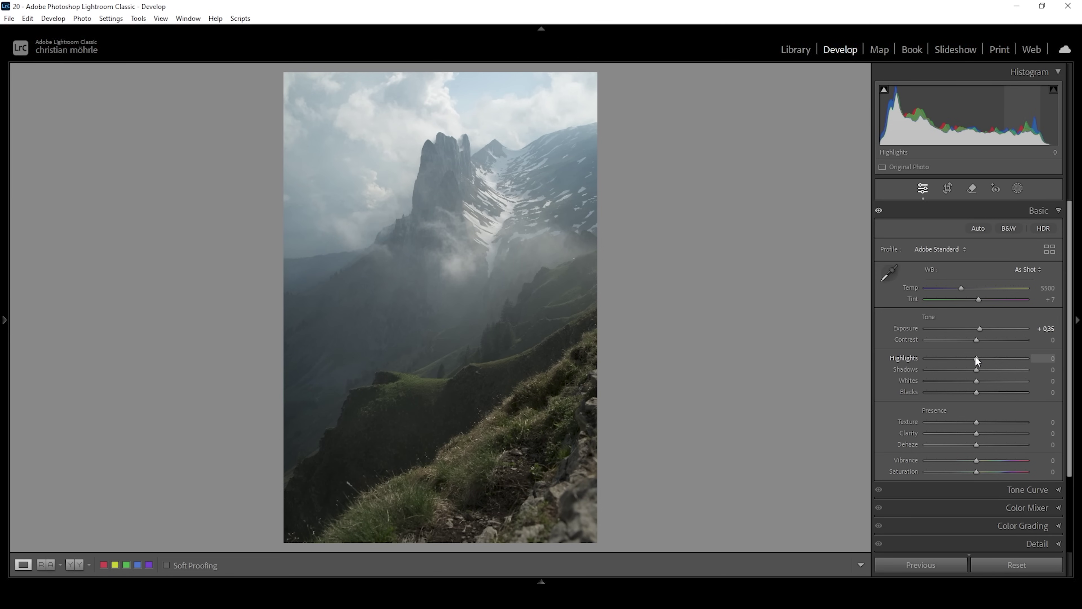
drag(957, 358, 759, 341)
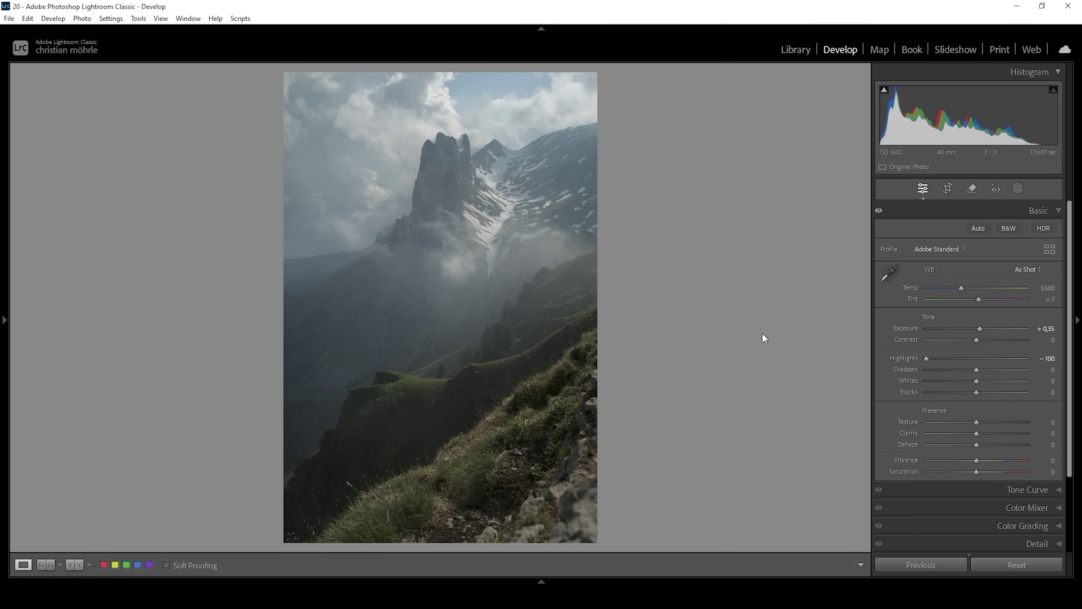
drag(980, 391, 995, 397)
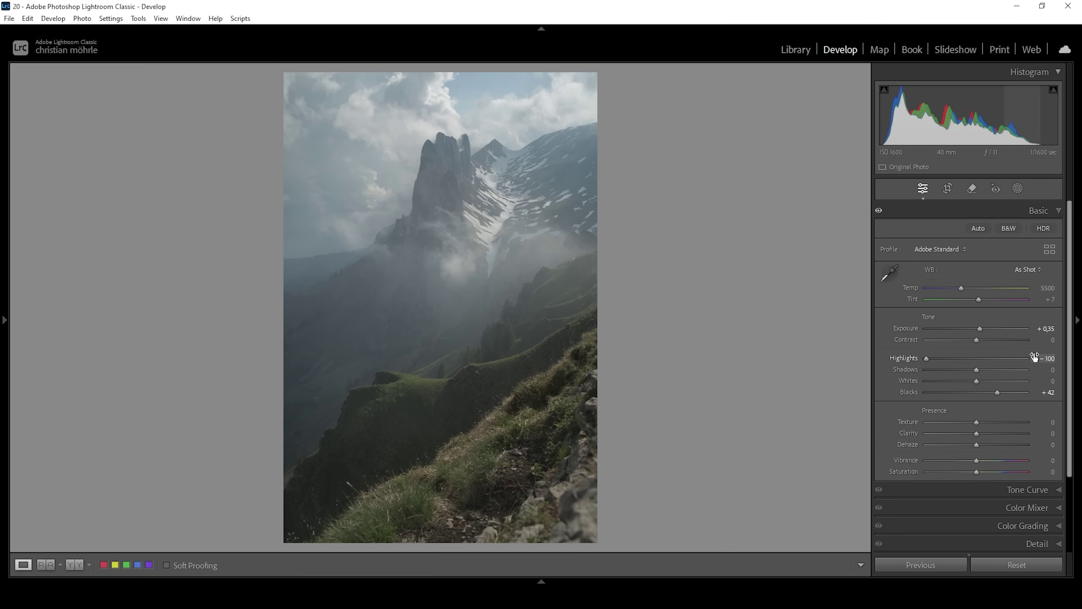
drag(977, 380, 1002, 382)
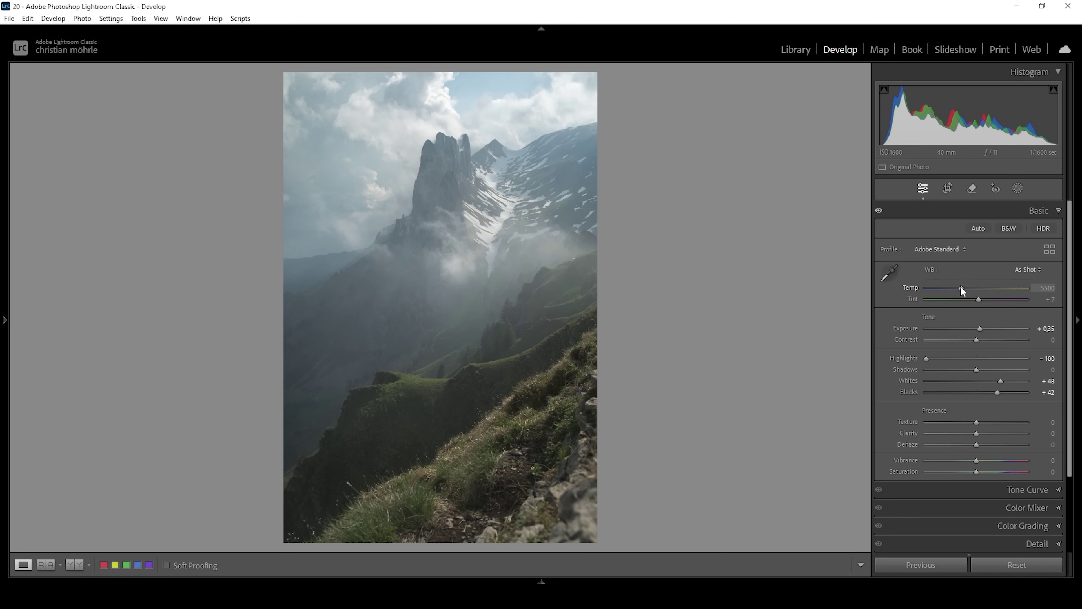
Step: Warm up the photo's white balance by setting the color temperature to 5900
drag(963, 289, 967, 289)
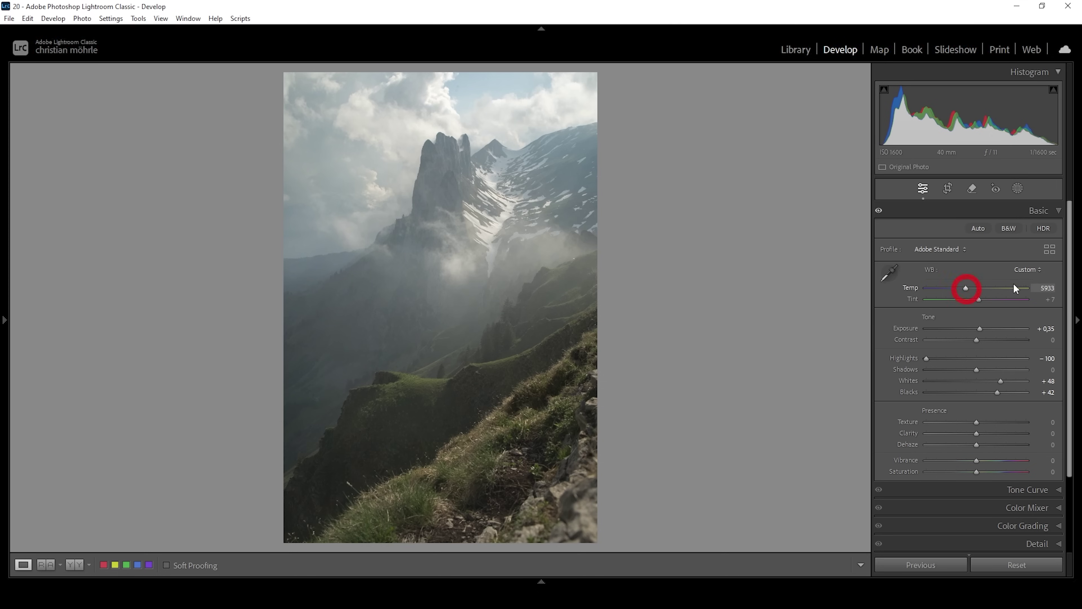
click(1043, 288)
text(5900)
key(Return)
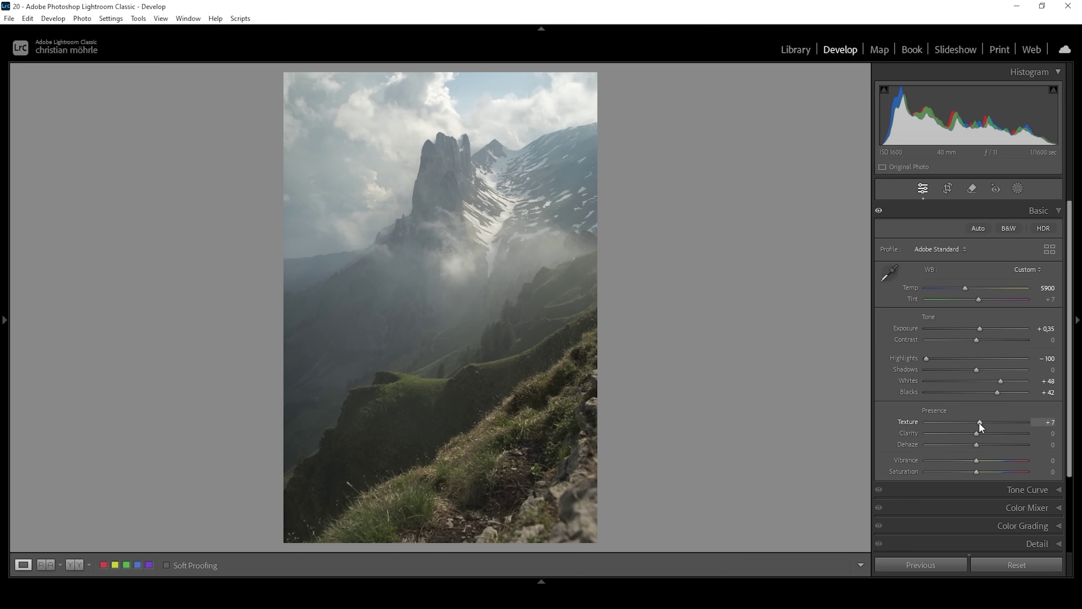
Step: Set Texture to +7, Clarity to +9, Dehaze to −6, Vibrance to +24 and Saturation to +13, and compare the photo before and after
drag(978, 433, 981, 434)
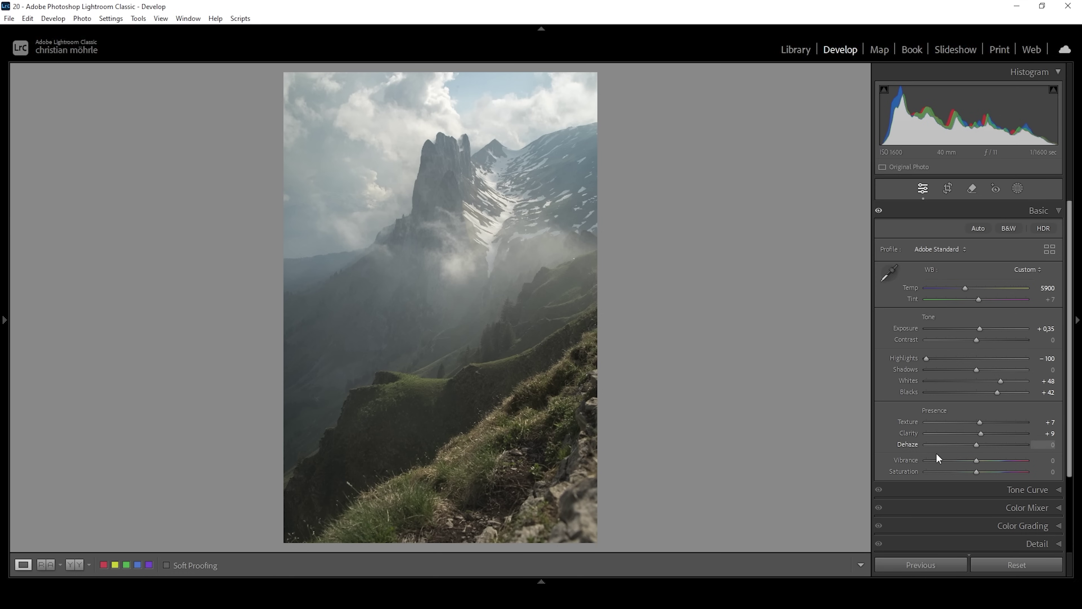
drag(973, 446, 971, 445)
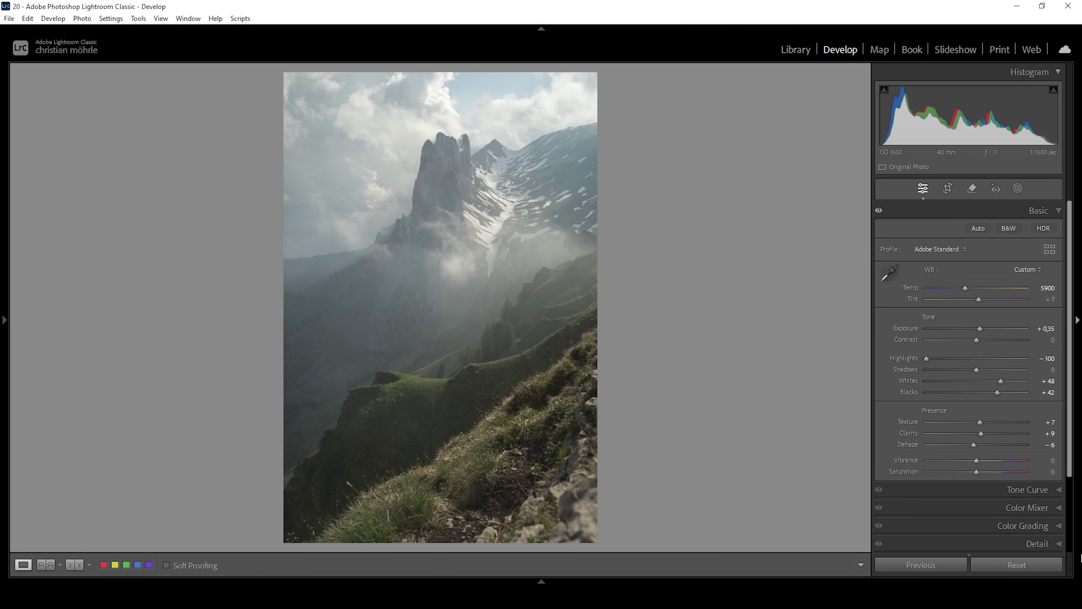
drag(978, 461, 990, 461)
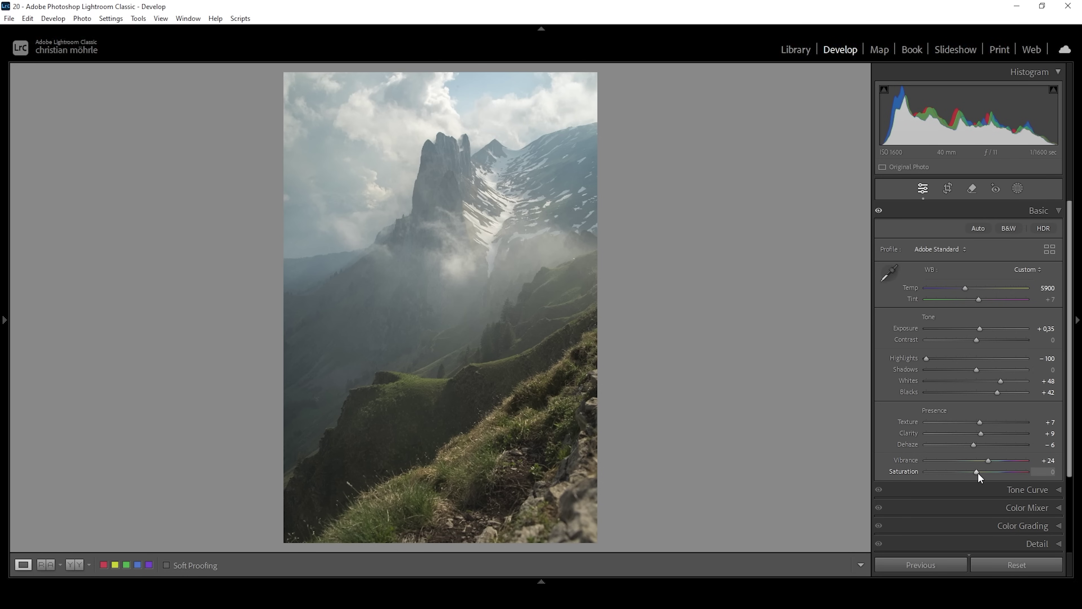
drag(979, 477, 986, 478)
click(71, 565)
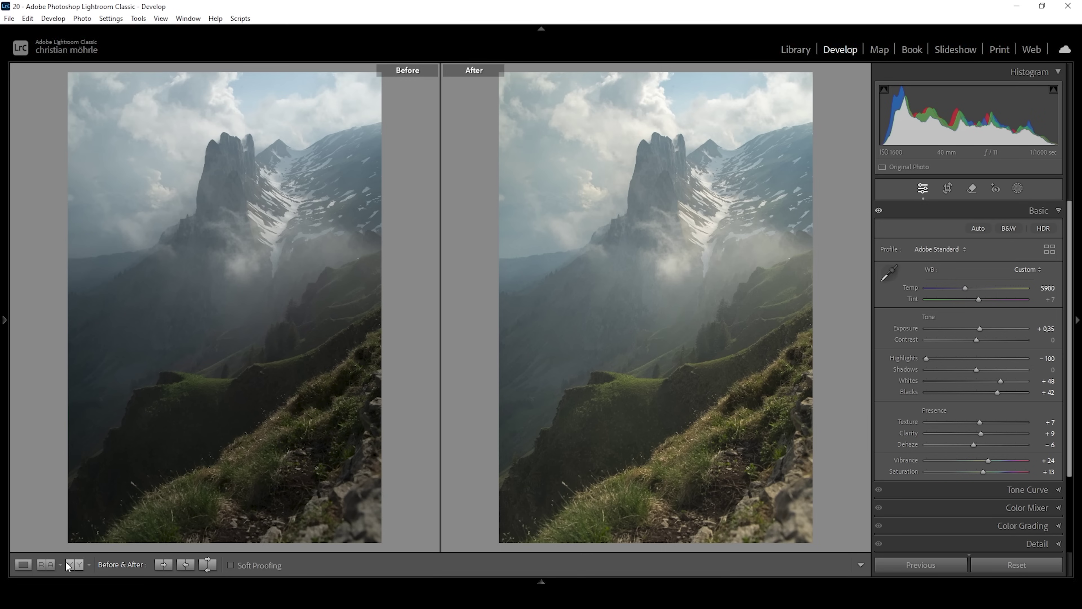
click(30, 563)
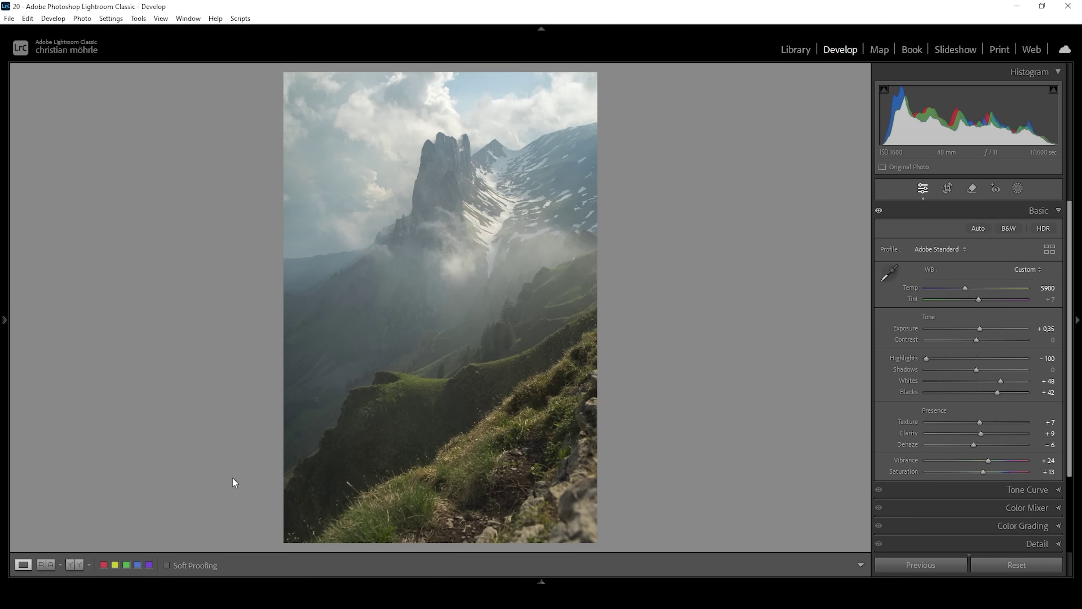
Step: Create a Color Range mask sampled from the blue sky patch above the mountain peak
click(1019, 189)
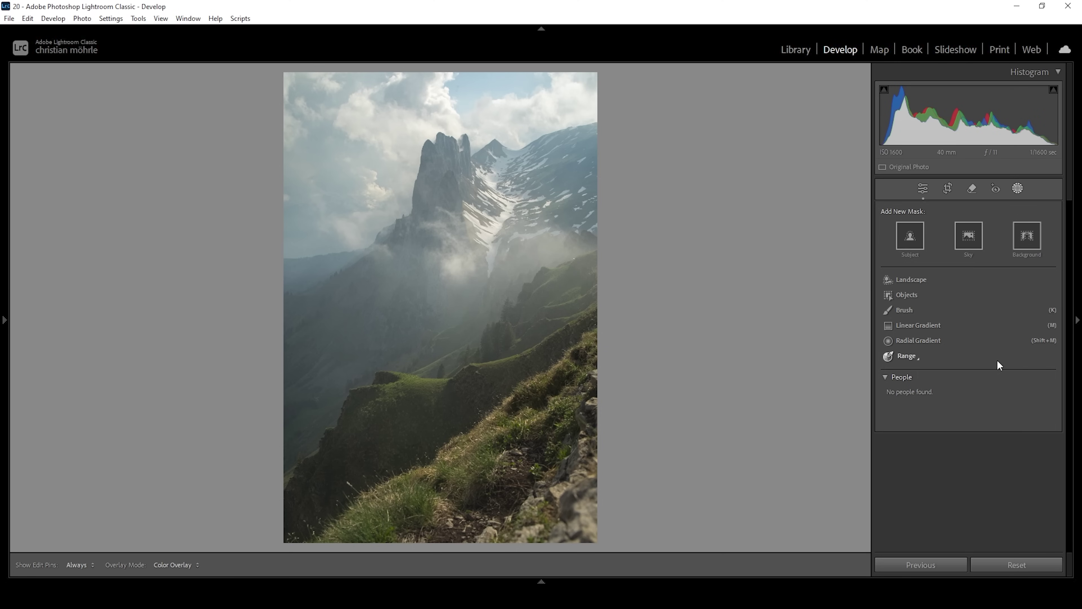
click(915, 362)
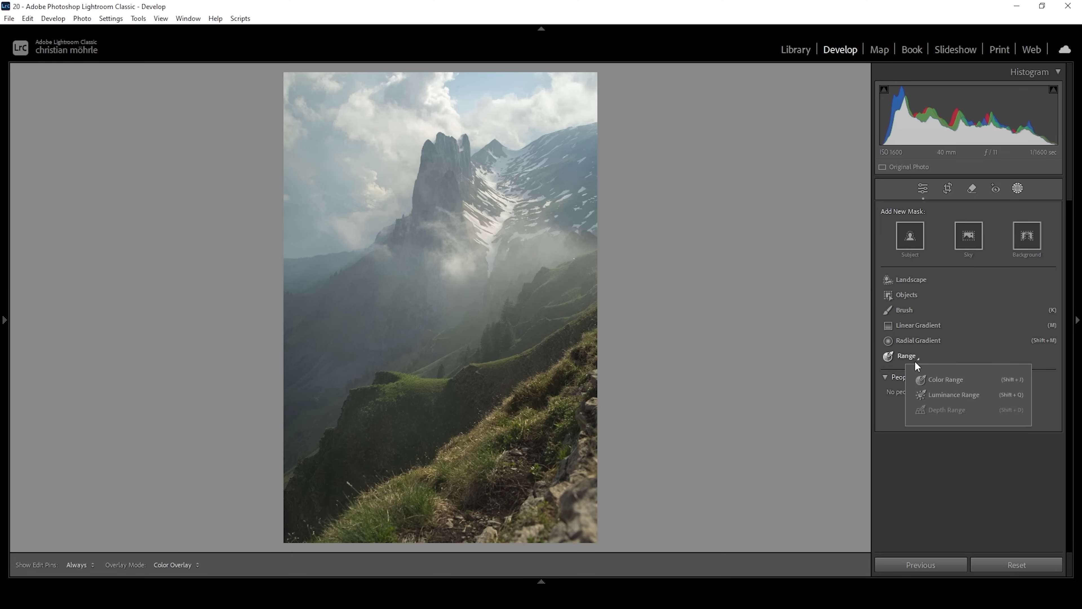
click(940, 380)
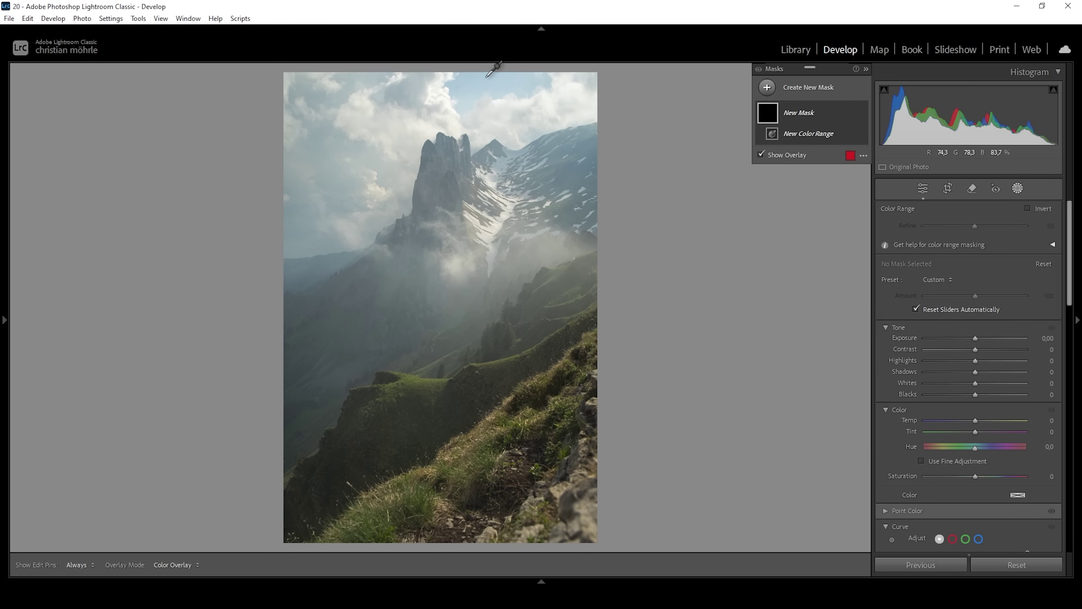
click(469, 84)
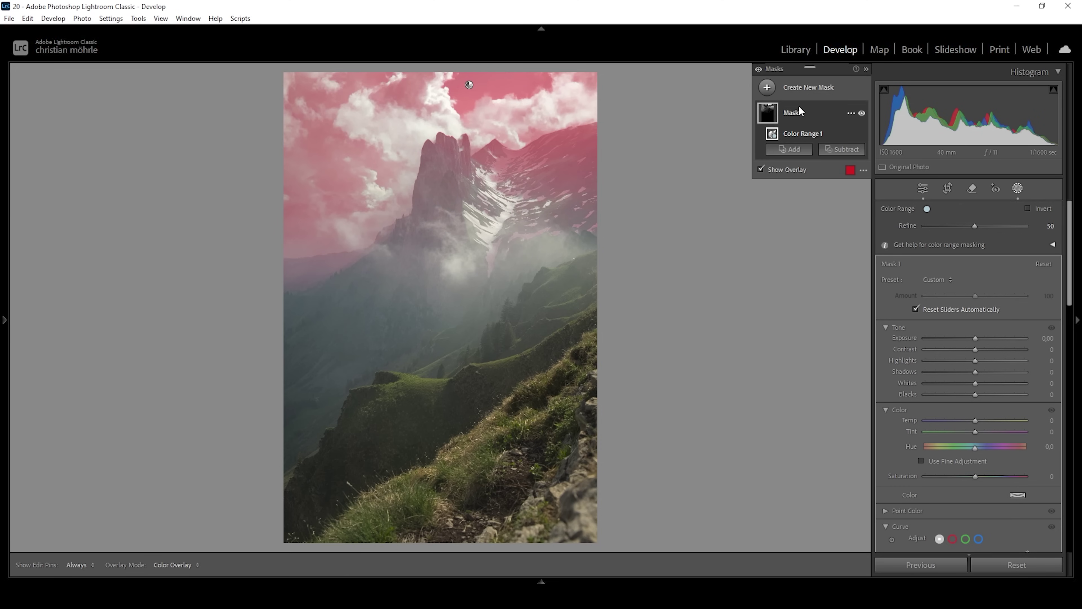
Step: Intersect the blue color range mask with Select Sky and set its Exposure to −1.20
click(849, 113)
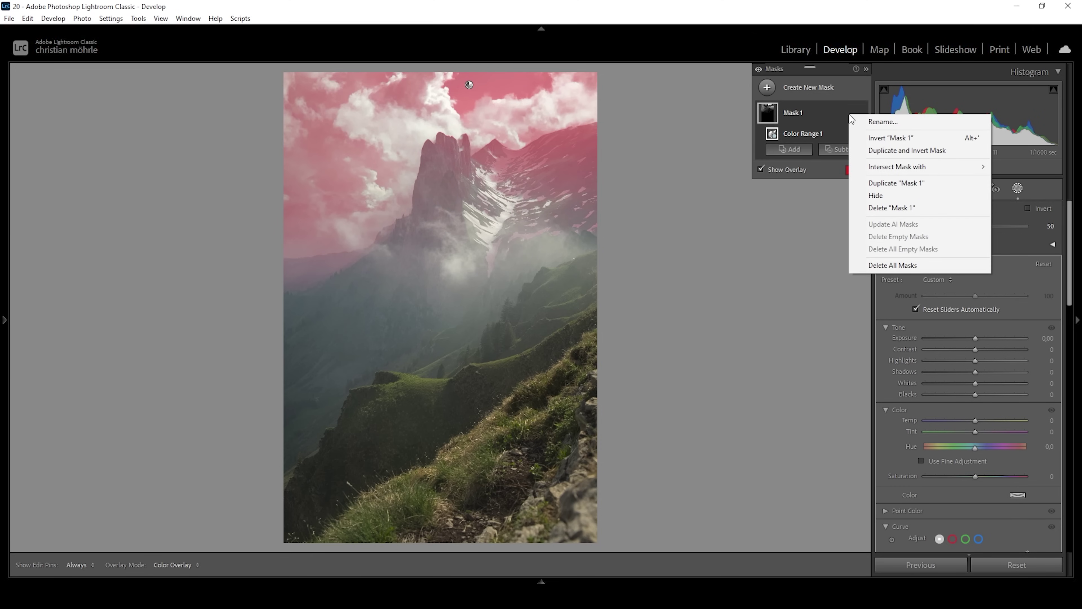
mouse_move(893, 173)
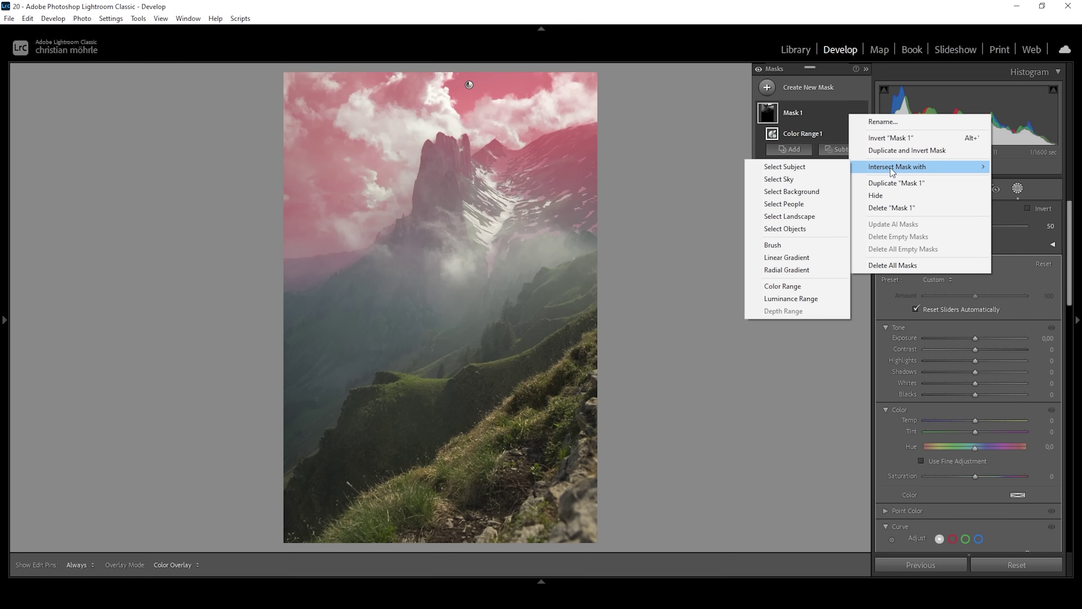
click(795, 179)
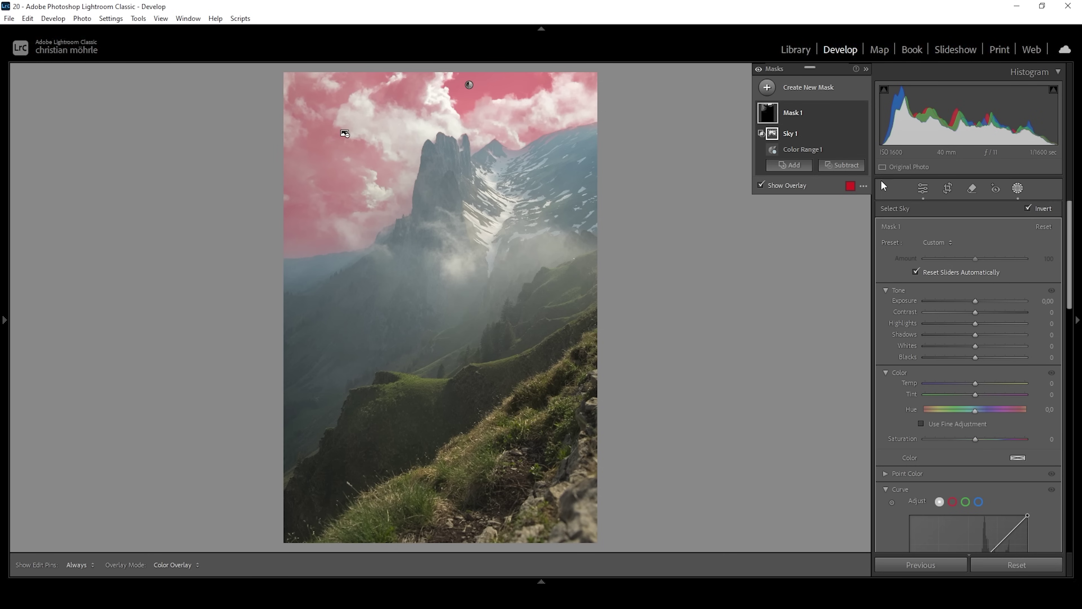
drag(975, 301, 959, 301)
key(Up)
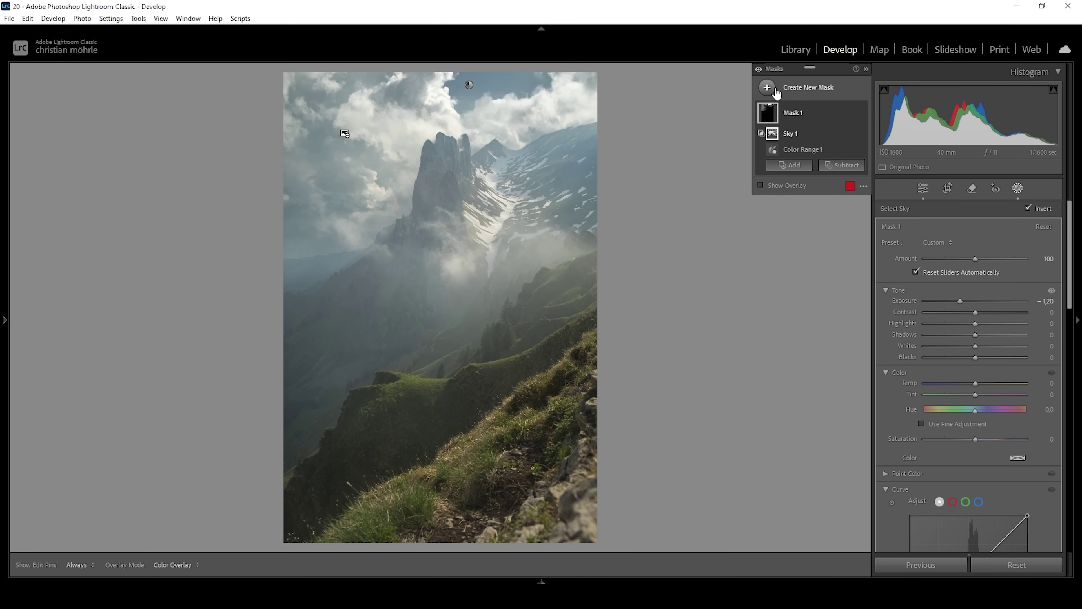
Step: Create a second mask with a Color Range sampled from the top of the rocky peak and set Refine to 33
click(767, 87)
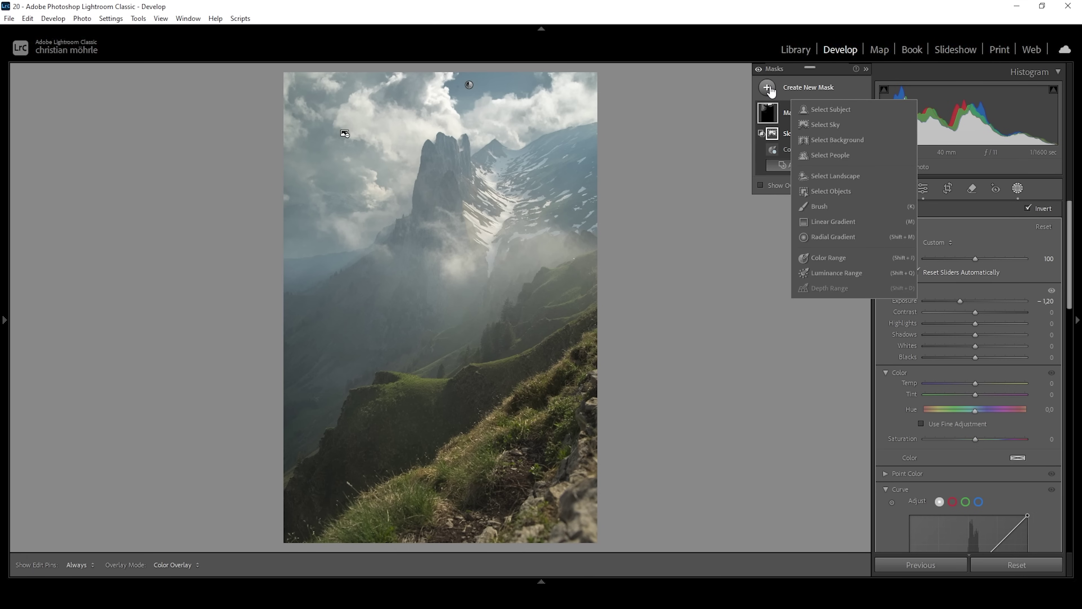
click(830, 257)
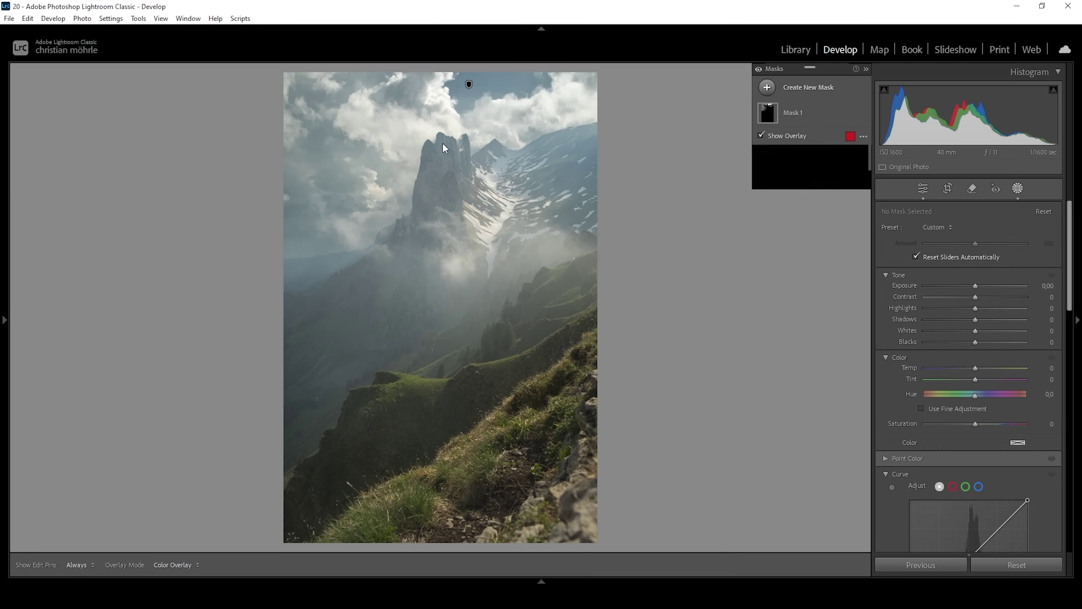
click(440, 137)
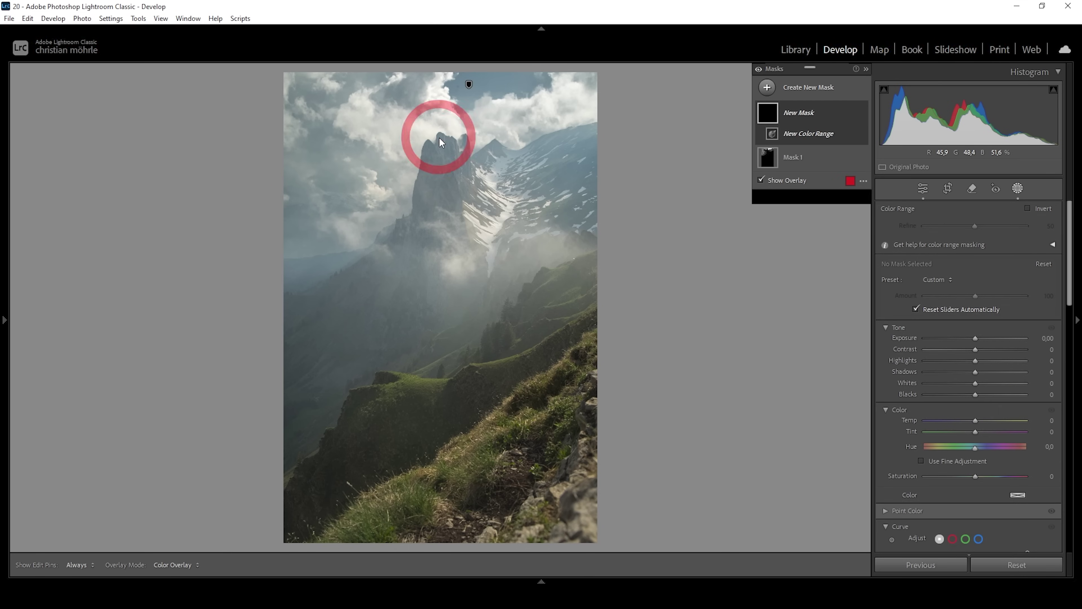
click(974, 226)
drag(968, 228, 960, 228)
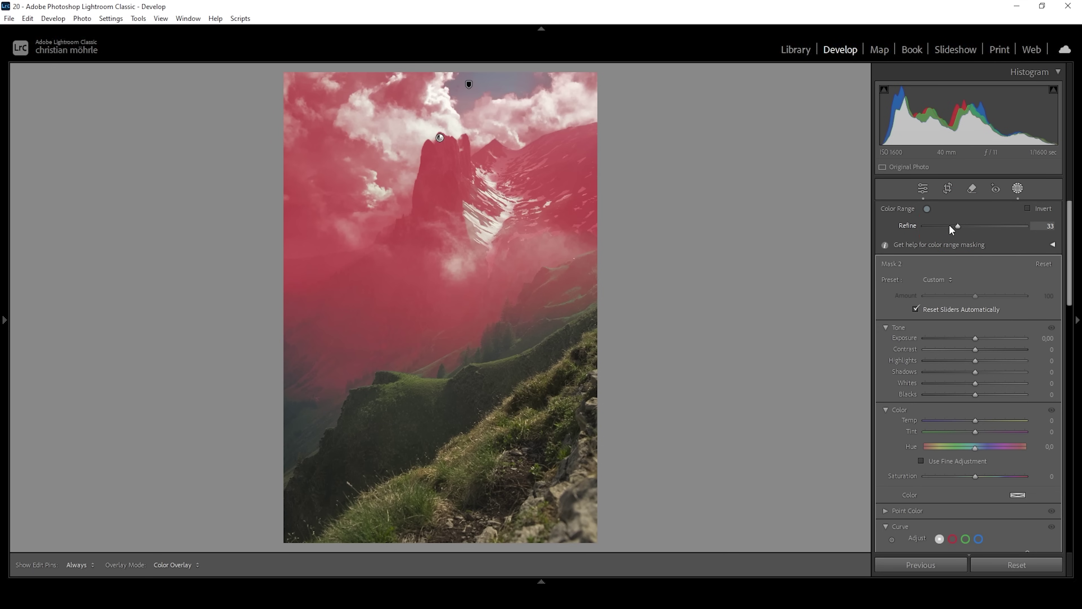
drag(948, 224, 949, 224)
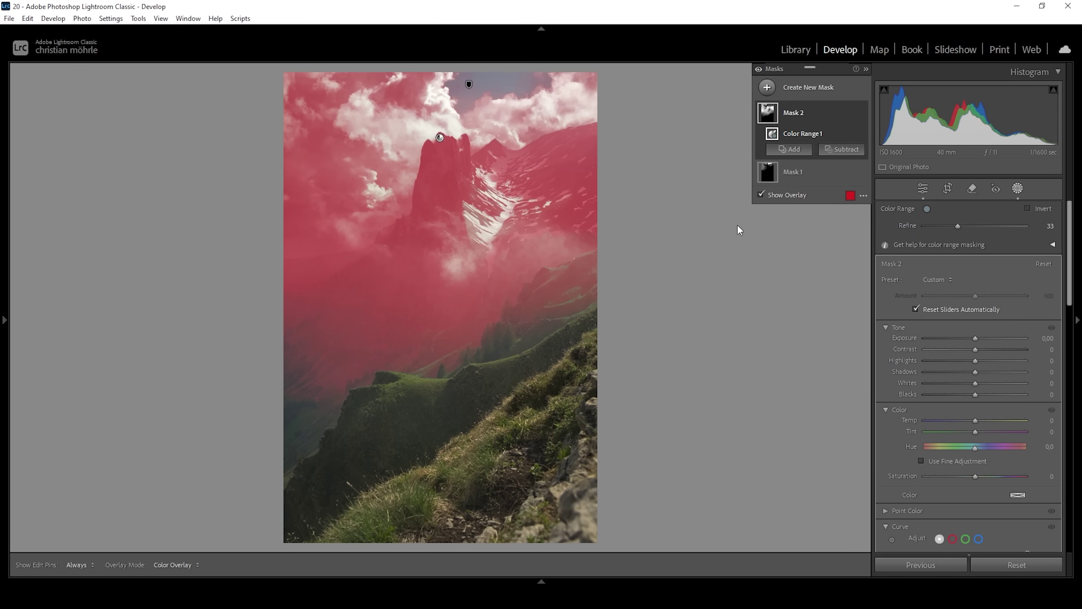
Step: Subtract the sky and a slanted linear gradient from the peak's mask, removing the area below the rock tower
click(845, 150)
click(854, 192)
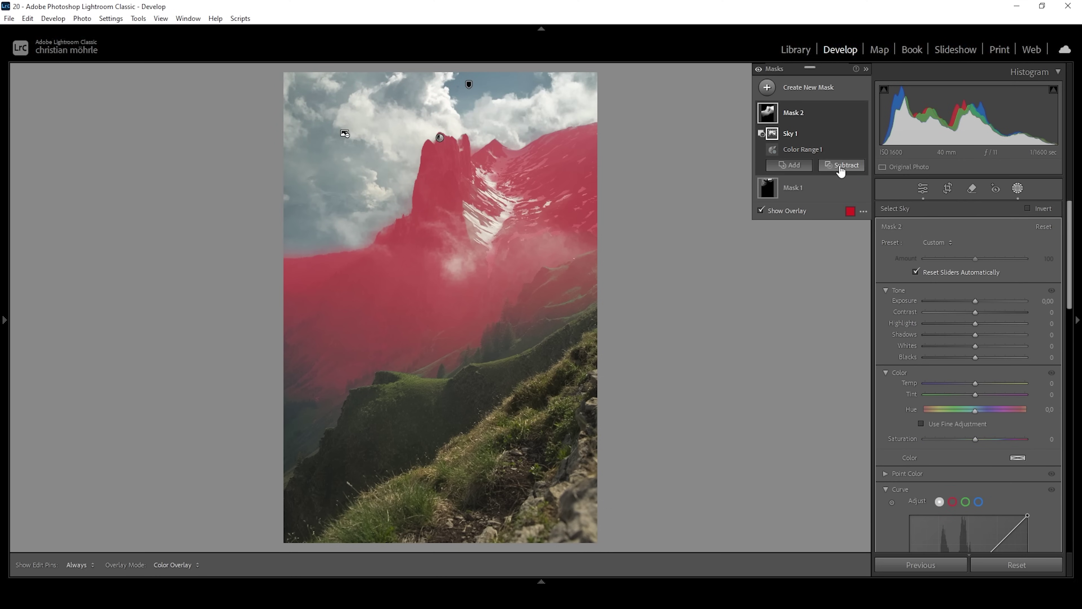
click(841, 165)
click(862, 303)
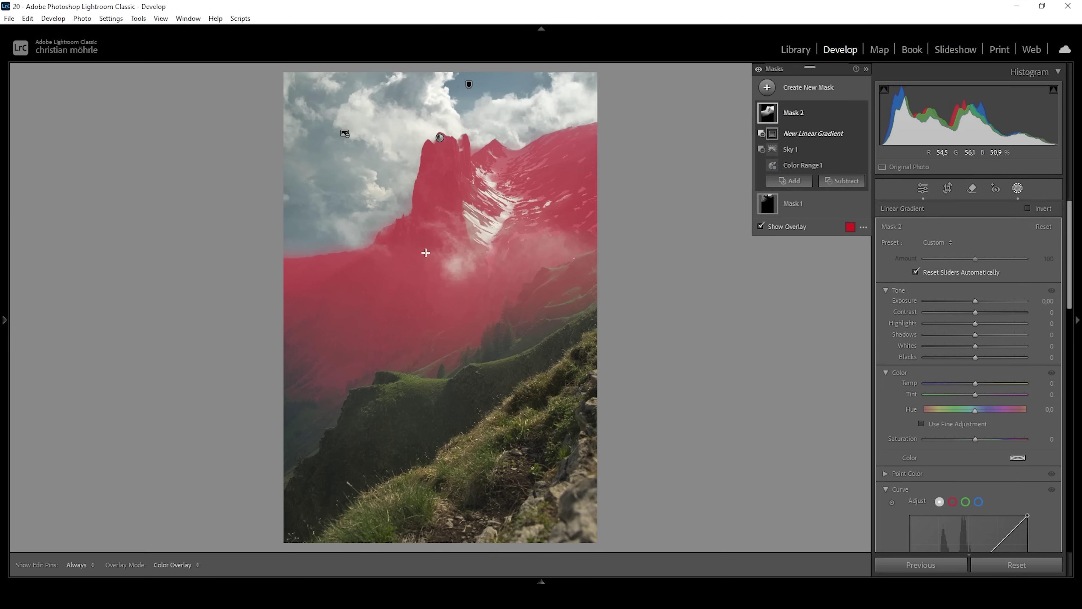
drag(406, 278, 413, 251)
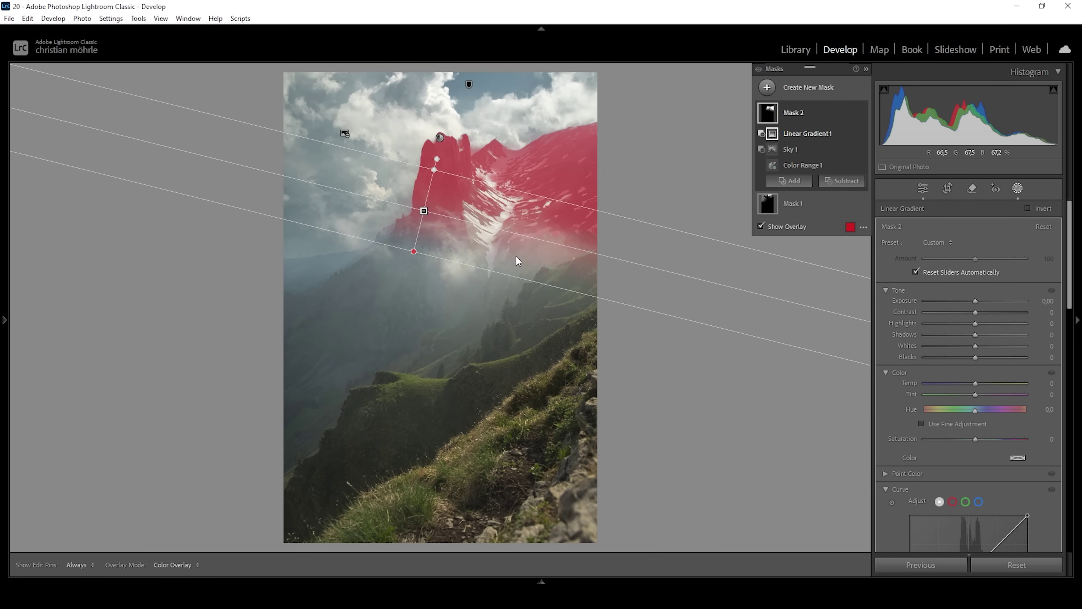
Step: Subtract another linear gradient from the peak's mask, drawn from the snowy slope leftward to the rock tower
click(840, 181)
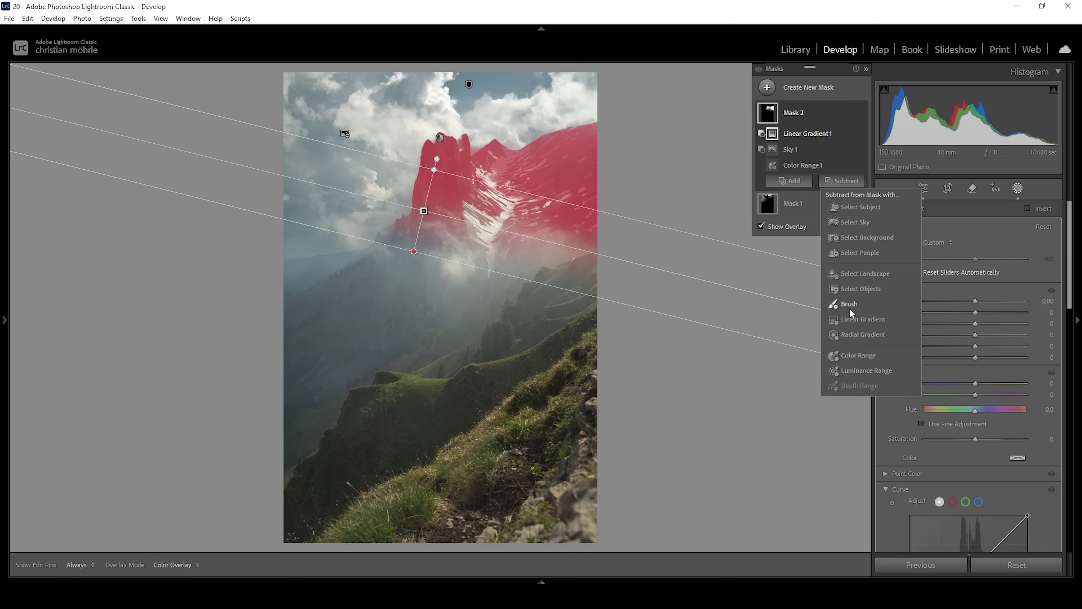
click(857, 327)
drag(507, 227, 410, 193)
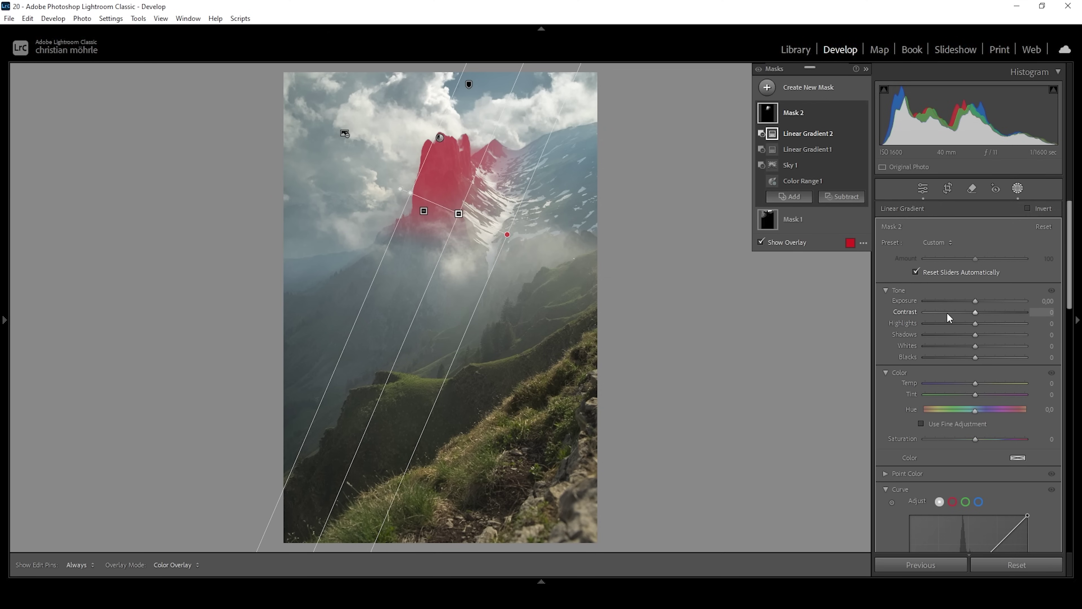
Step: Set the peak mask's Contrast to 55 and Blacks to −17
drag(947, 314, 1001, 312)
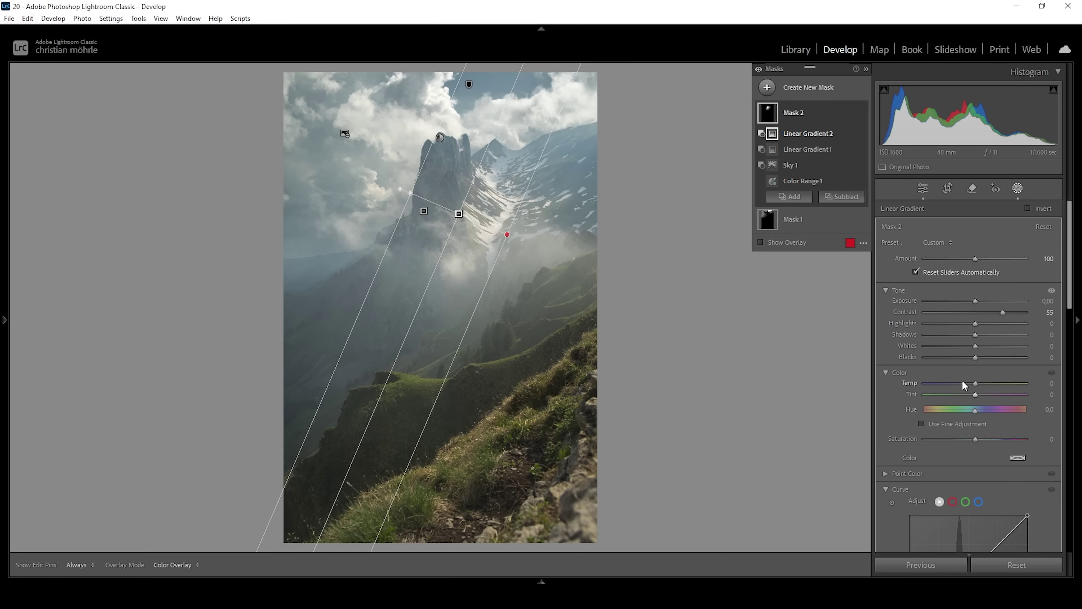
drag(976, 358, 971, 361)
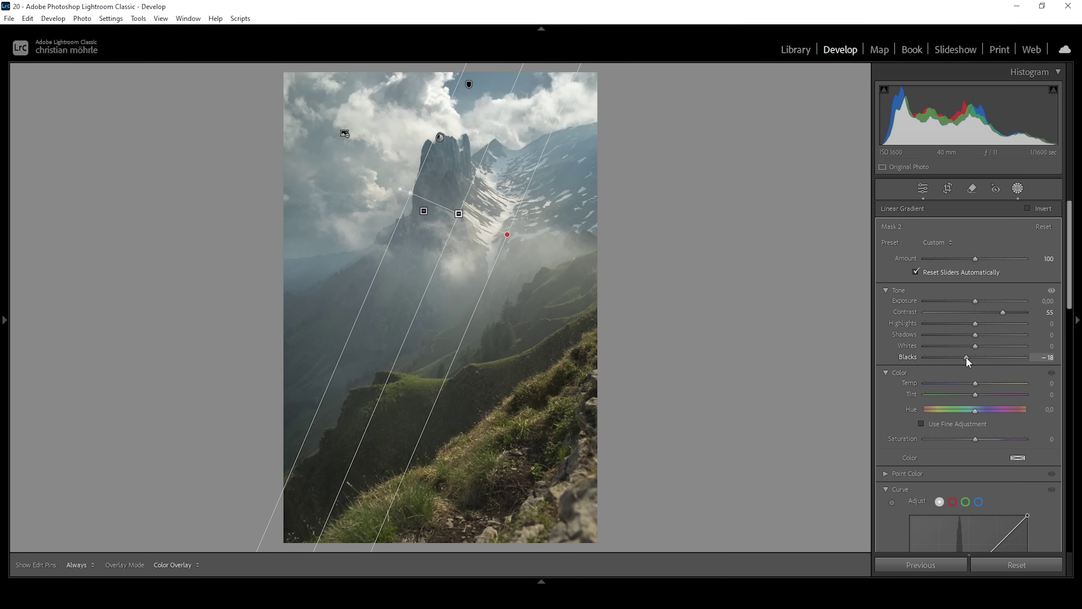
drag(968, 358, 967, 358)
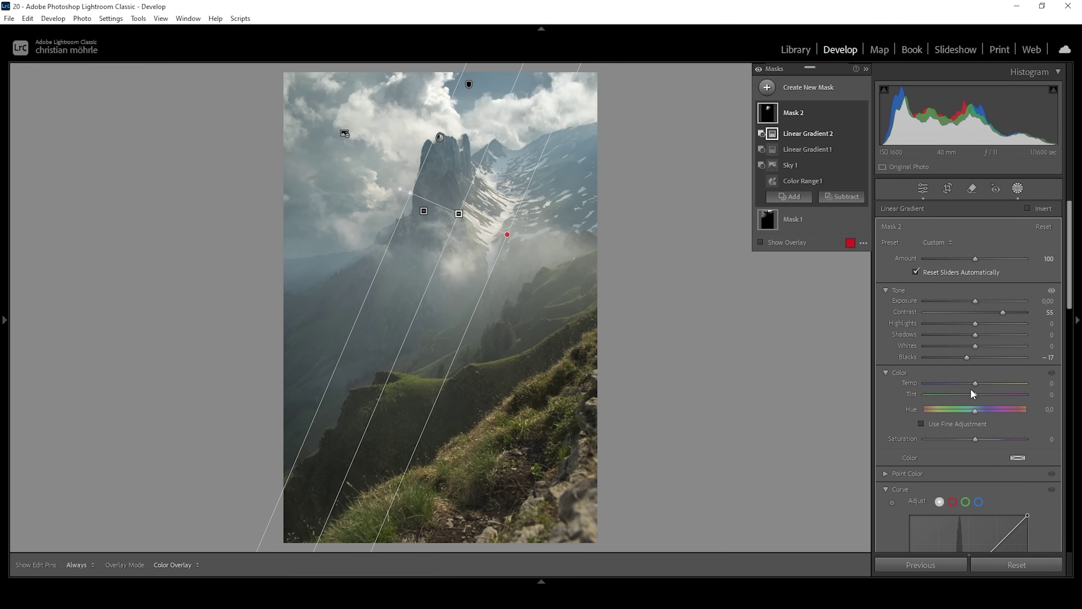
Step: Set the peak mask's Temp to 6 and Saturation to −21, and toggle the mask's visibility to compare before and after
drag(979, 380, 980, 383)
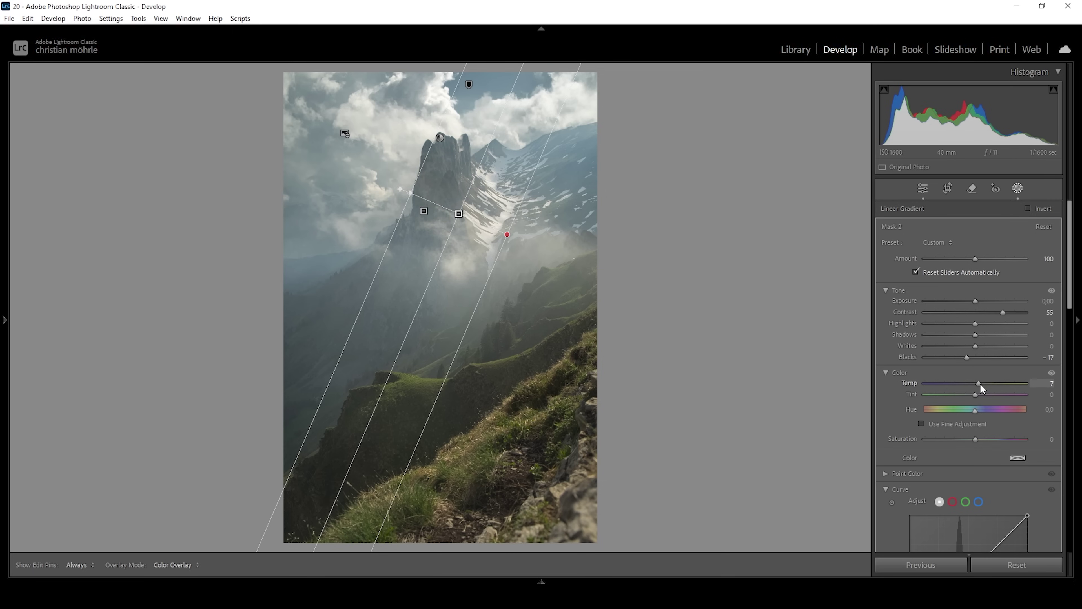
click(979, 384)
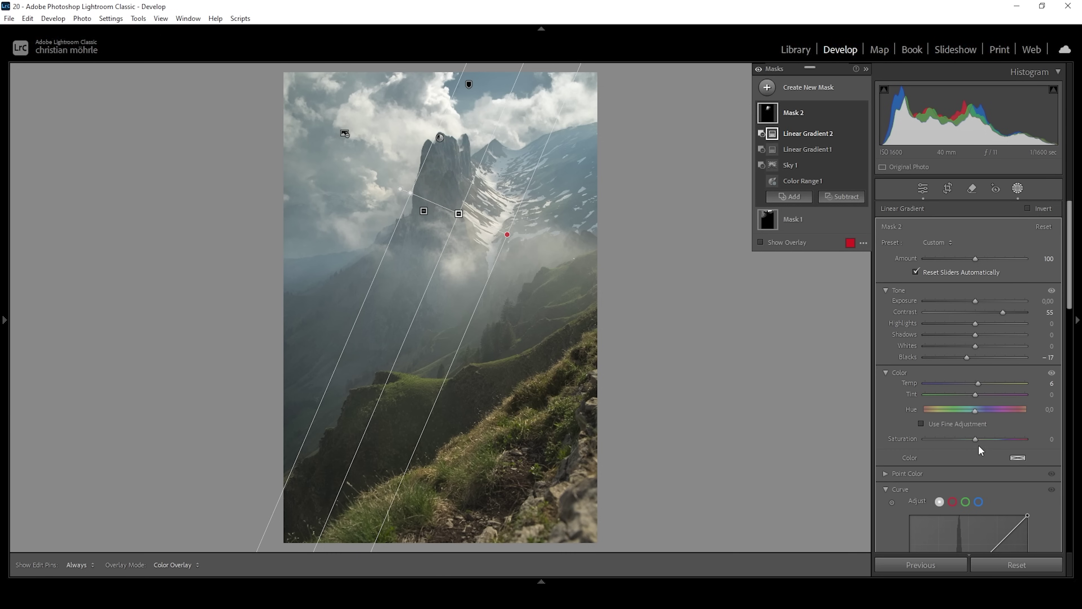
drag(975, 441, 964, 441)
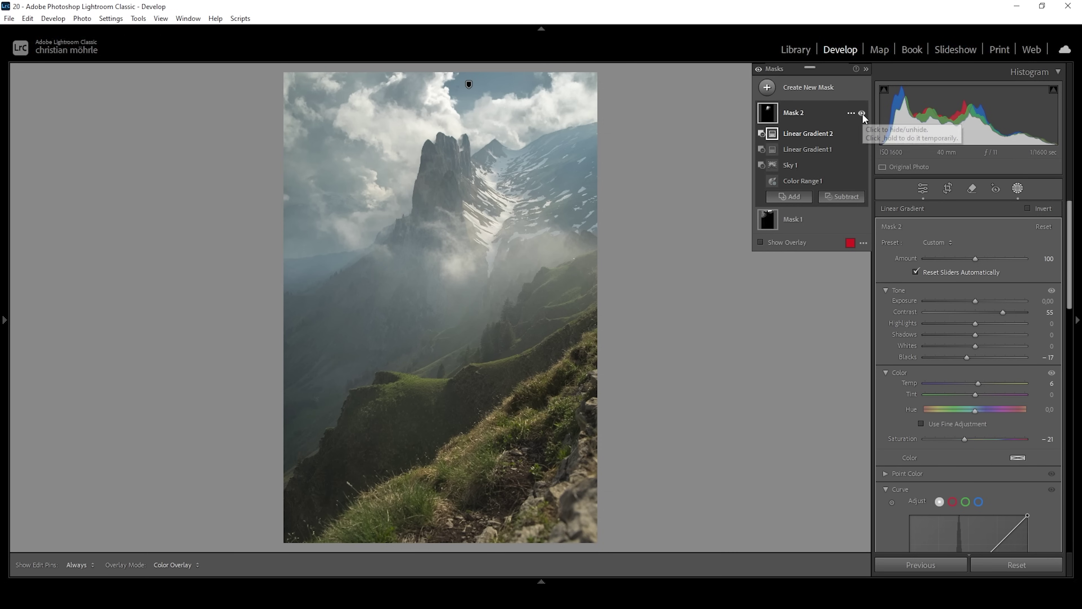
click(861, 113)
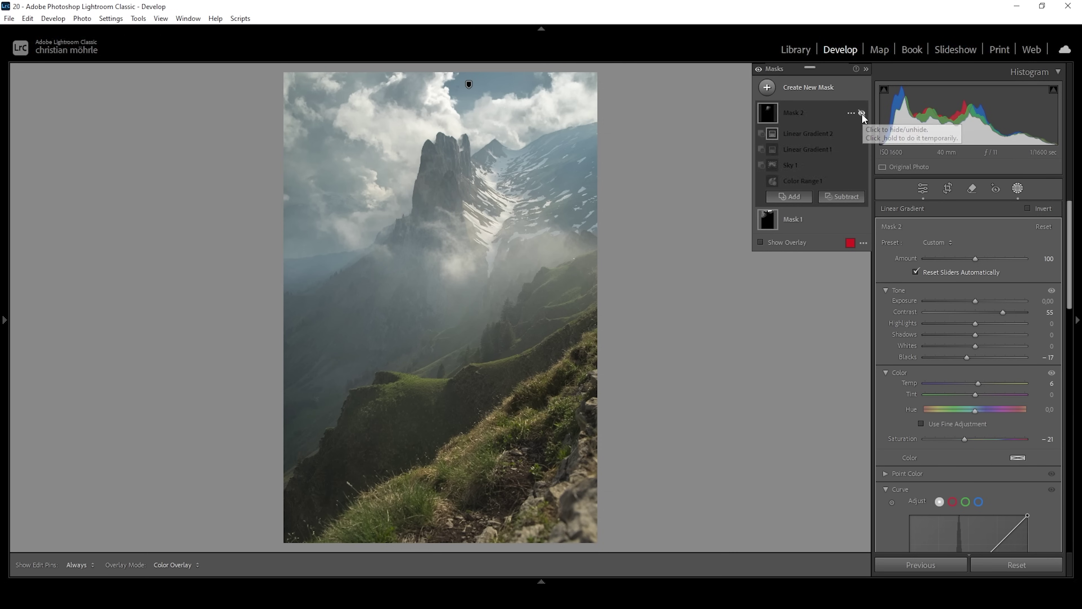
click(861, 113)
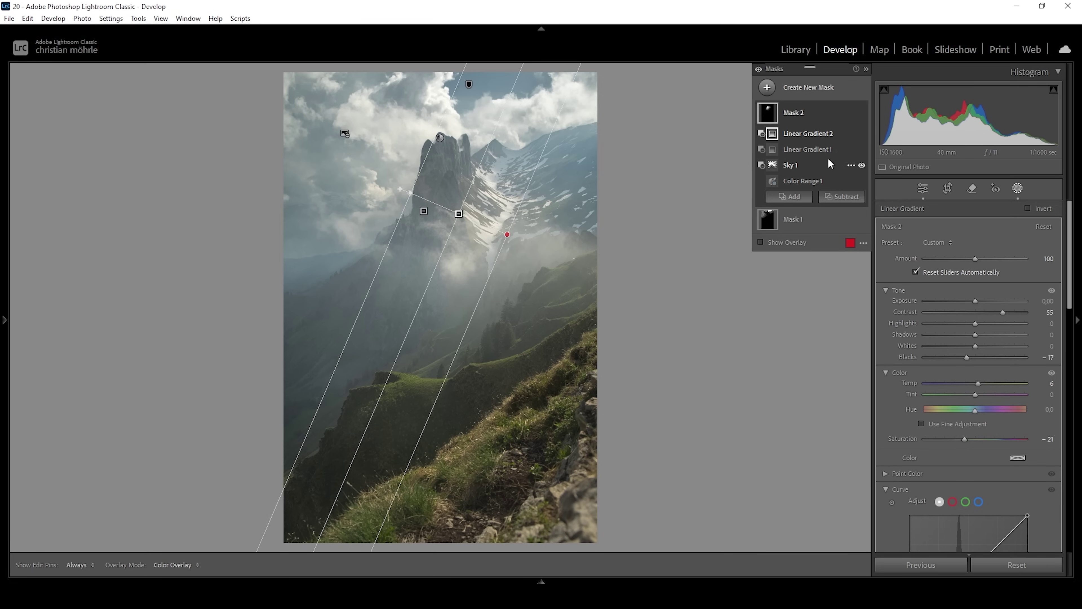
Step: Create a third mask with a slanted linear gradient covering the foreground slopes and fading upward into the mist below the peak
click(771, 88)
click(836, 226)
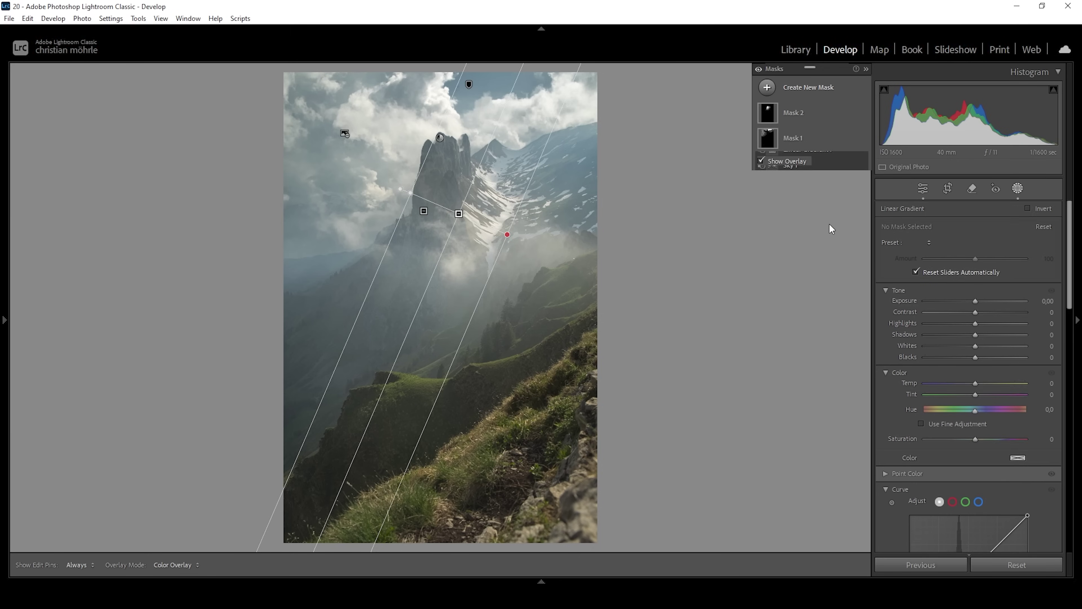
mouse_move(459, 381)
mouse_down()
mouse_move(409, 288)
mouse_move(462, 383)
mouse_up()
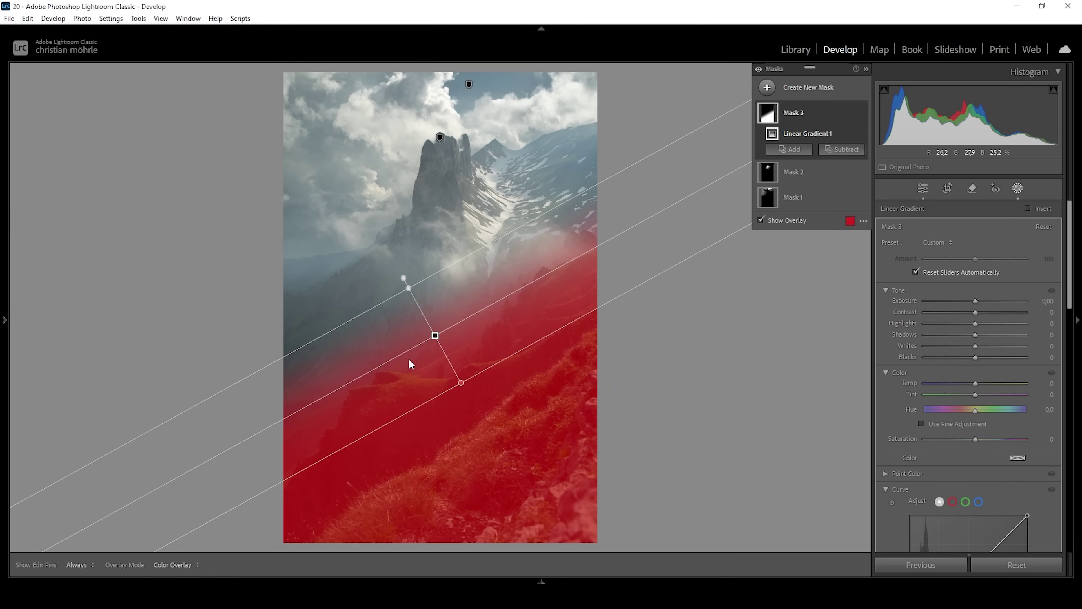
Step: Set the foreground mask's Contrast to 49, Highlights to 11, Shadows to −7 and Whites to 28
drag(979, 316, 1005, 316)
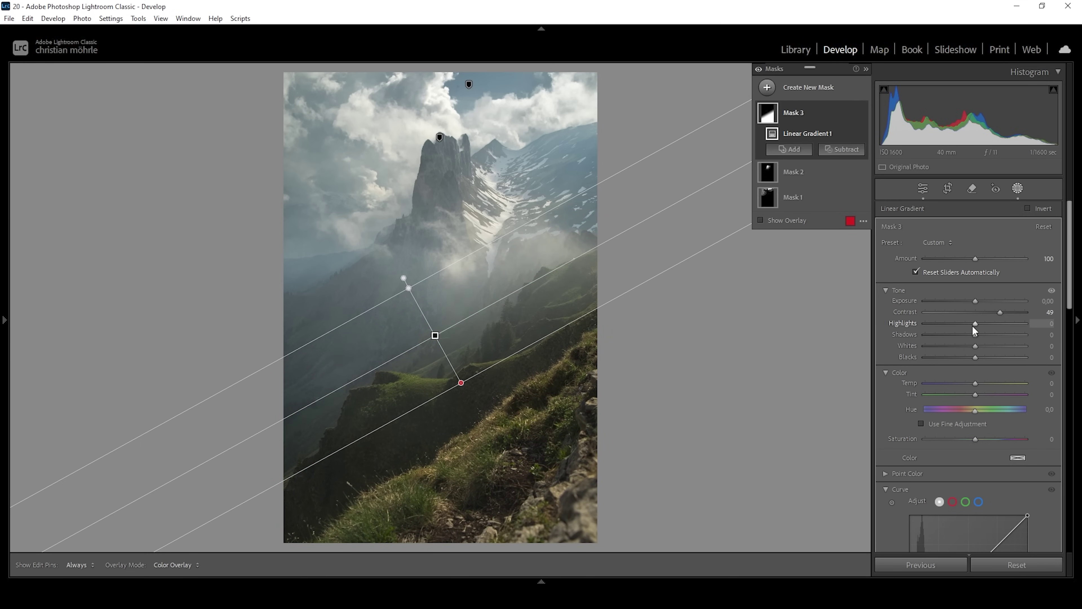
drag(976, 324, 977, 324)
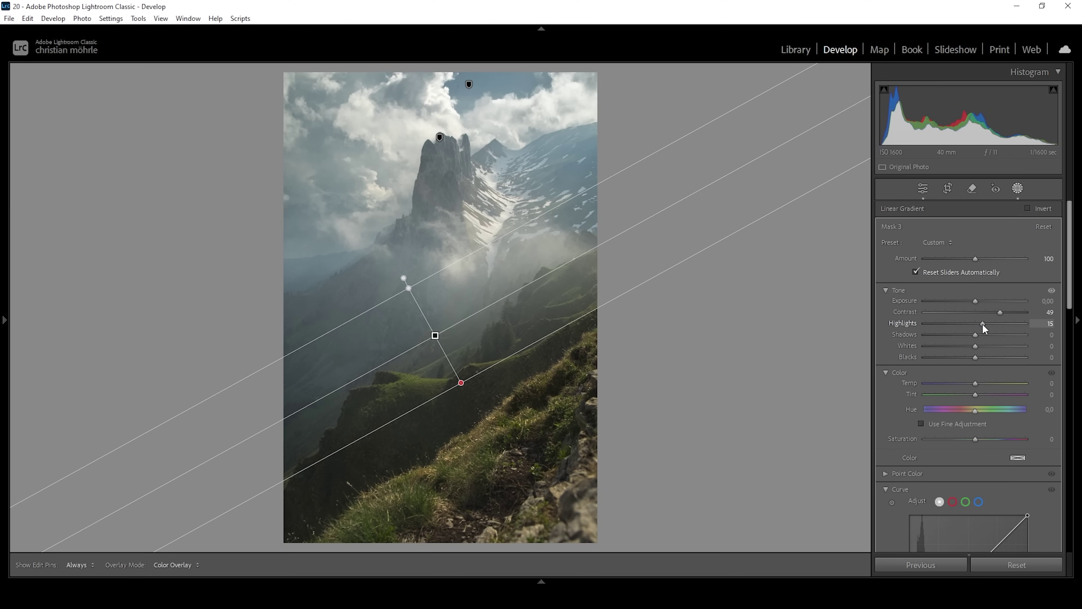
drag(980, 324, 969, 336)
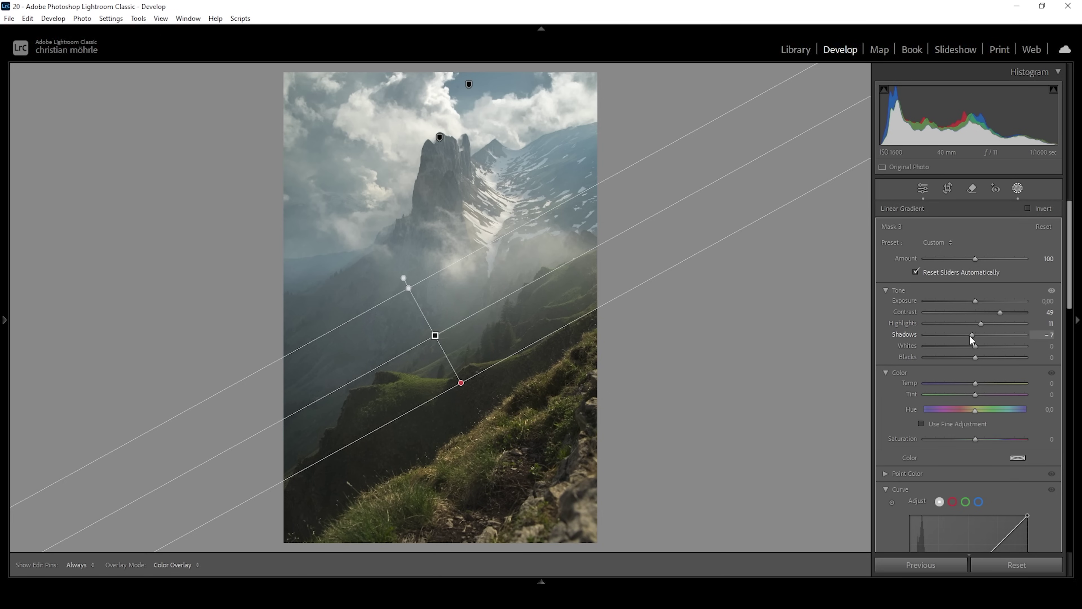
drag(970, 339, 974, 334)
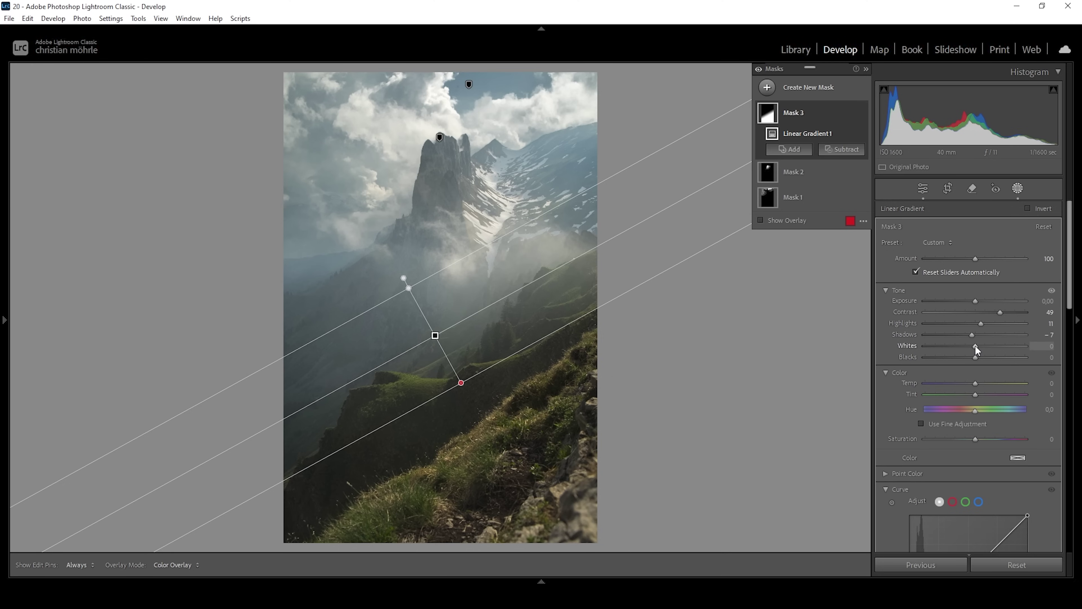
drag(975, 346, 990, 347)
click(991, 350)
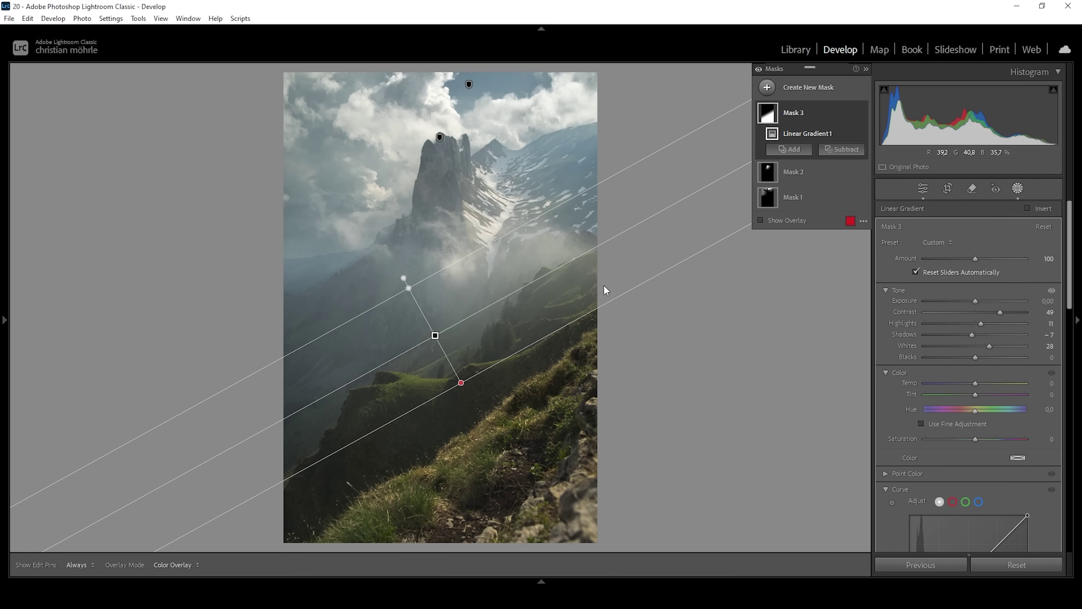
Step: Create a fourth mask with a wide, slightly tilted radial gradient over the bright mist below the rock tower
click(760, 89)
click(833, 240)
drag(425, 266, 479, 274)
drag(632, 269, 625, 258)
drag(492, 268, 490, 264)
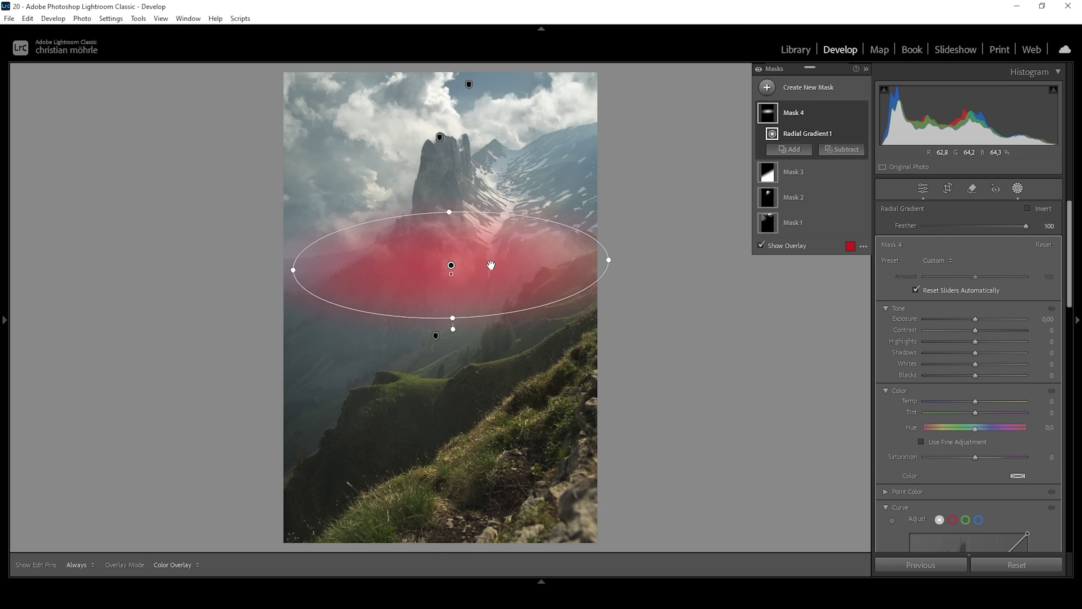
Step: Set the mist mask's Blacks to 54, then shrink the ellipse and move it slightly upward
drag(975, 375, 991, 376)
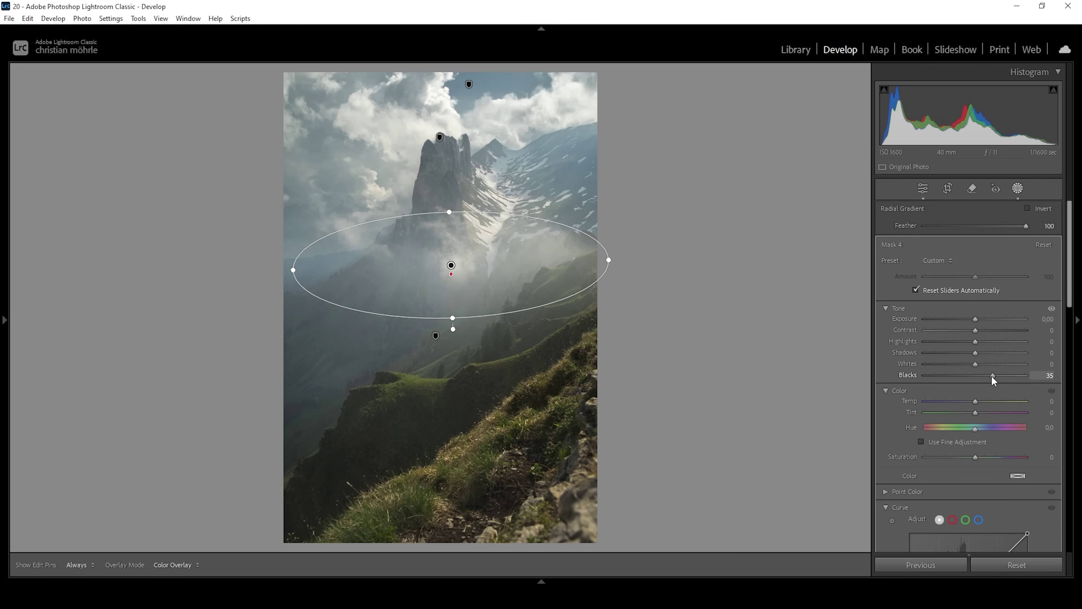
drag(999, 376, 1001, 375)
drag(293, 274, 316, 269)
drag(478, 264, 475, 260)
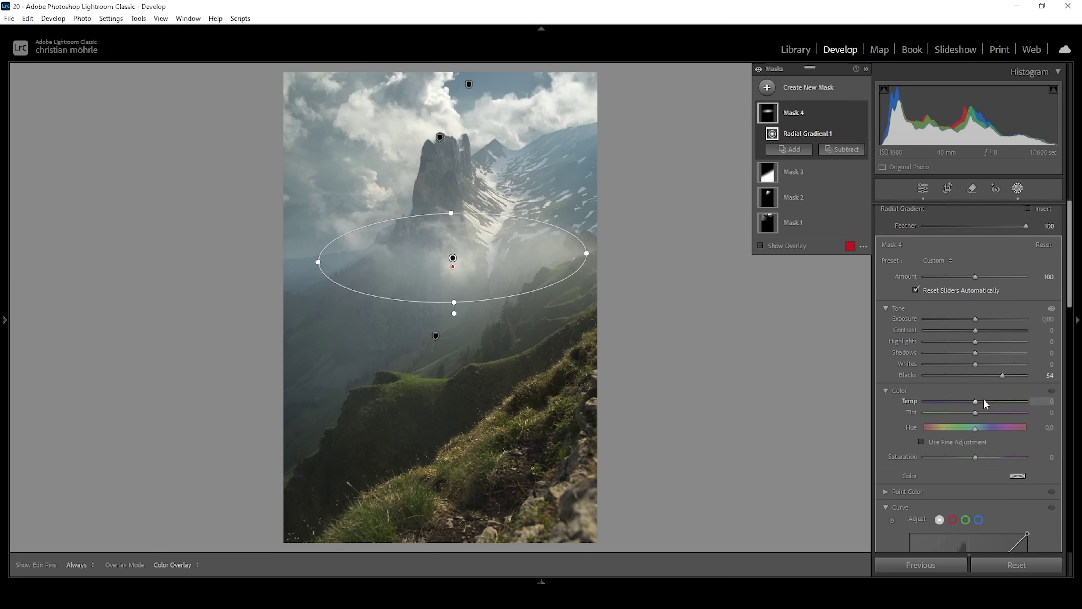
Step: Set the mist mask's Clarity to 25 and Dehaze to −2
scroll(983, 398, down, 6)
drag(977, 403, 989, 401)
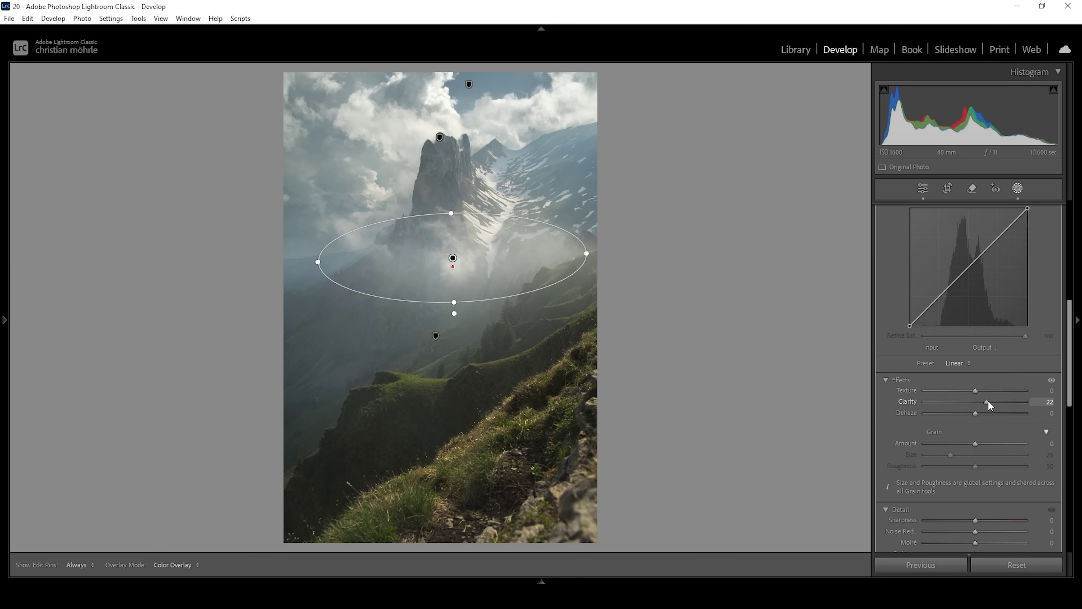
drag(989, 400, 975, 412)
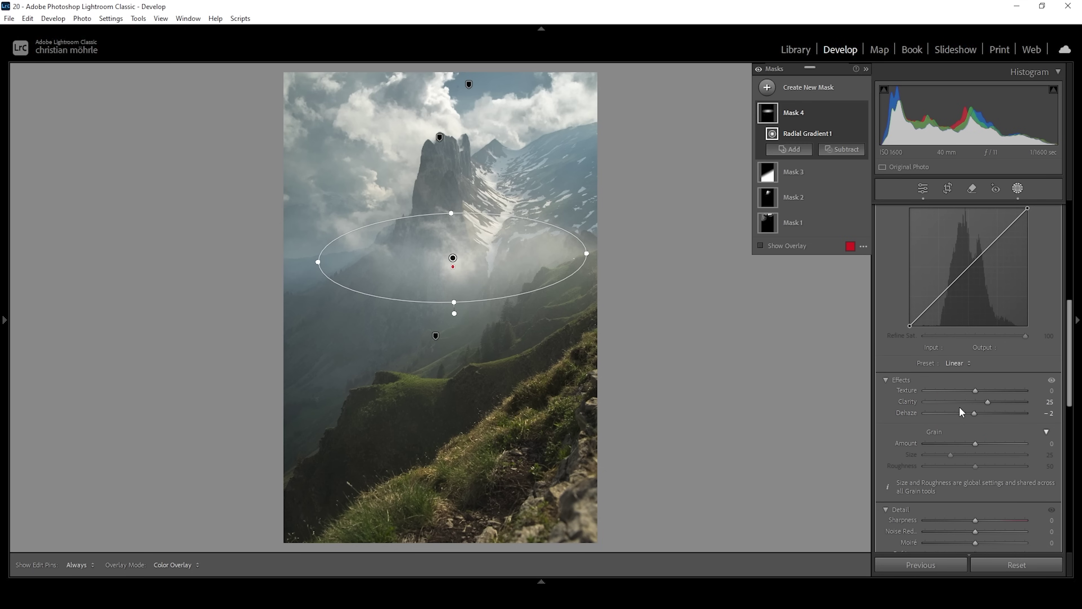
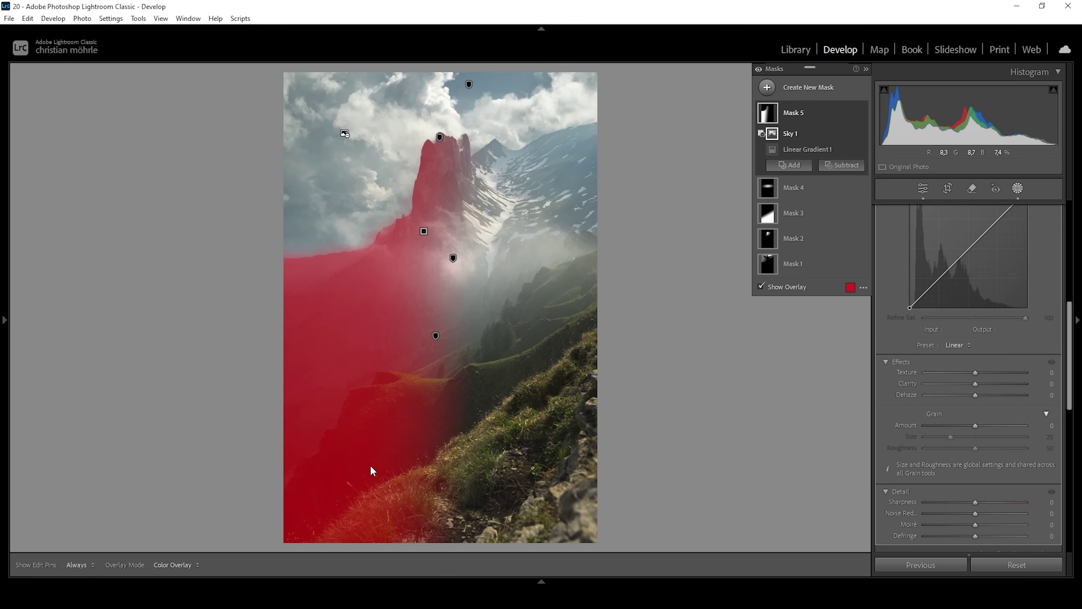
Step: Subtract the dark grassy ridge from Mask 5 with two rectangular object selections, one around the ridge and one around its leftover crest
click(840, 165)
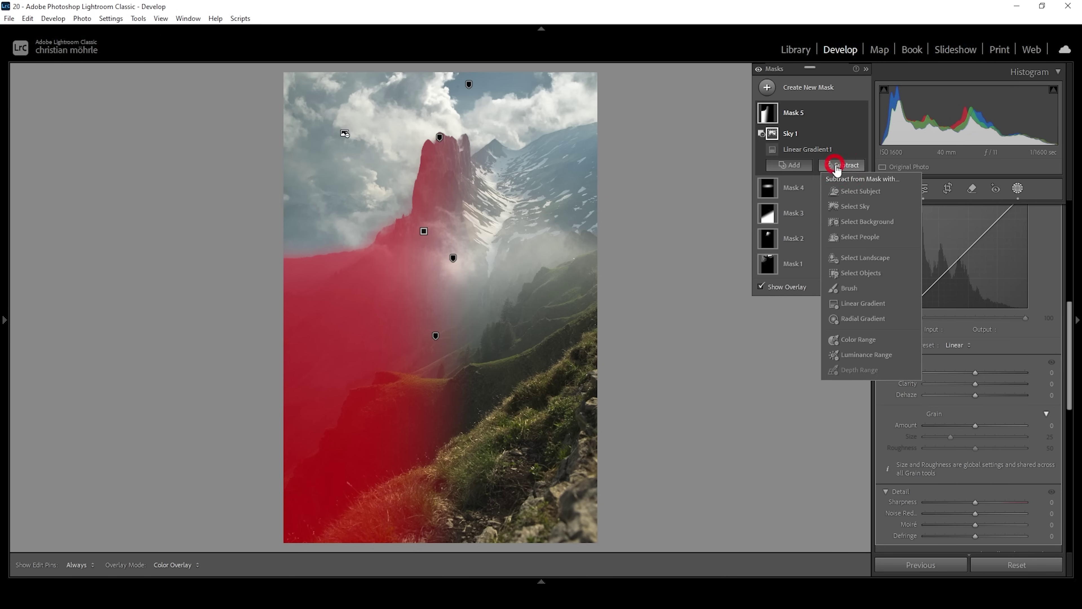
click(862, 275)
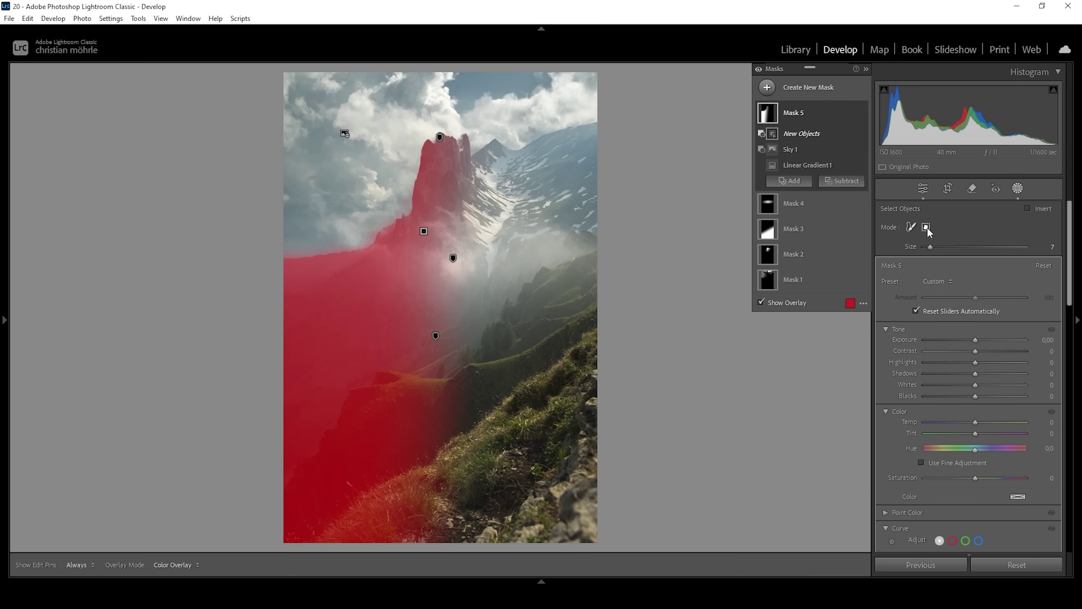
click(927, 228)
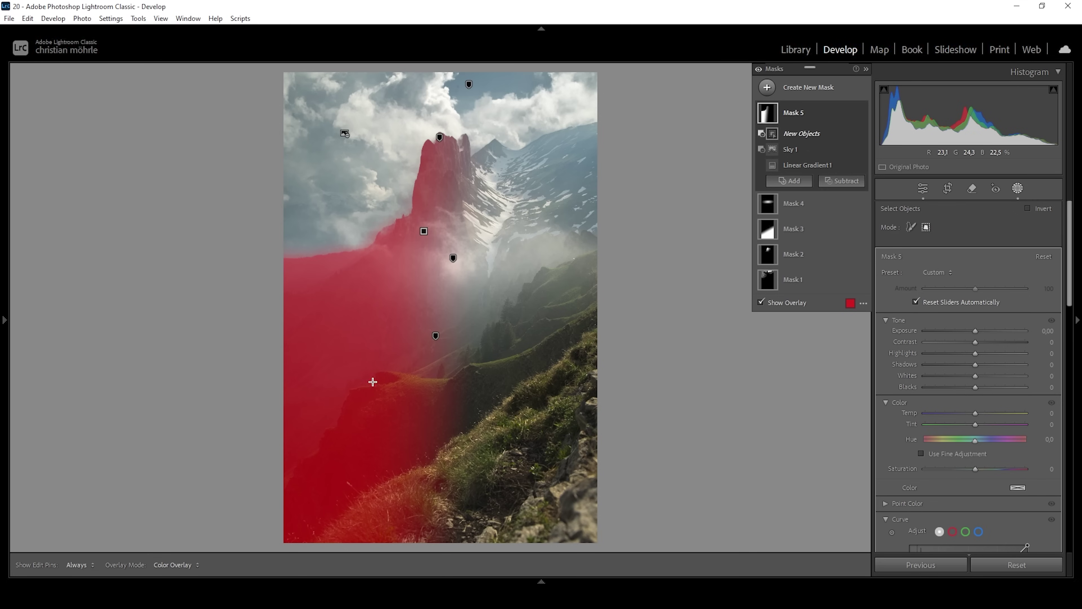
drag(284, 542, 522, 347)
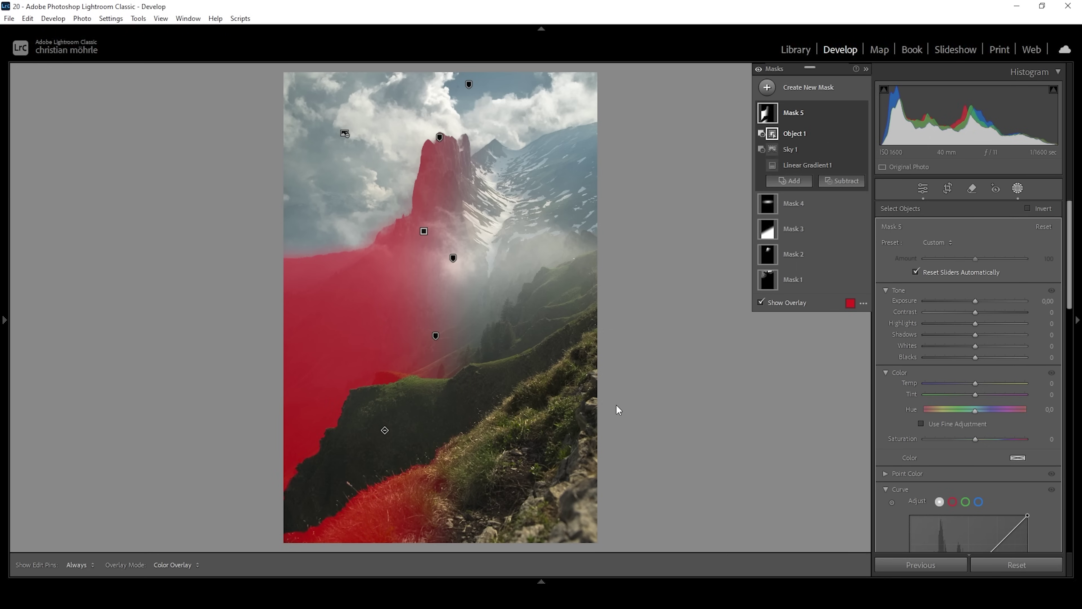
click(840, 181)
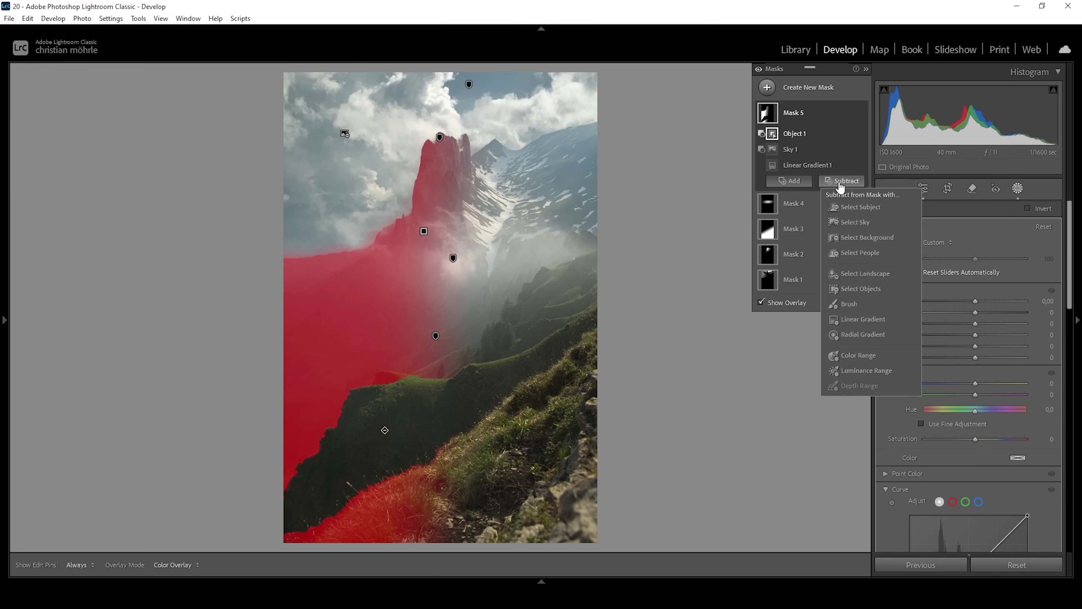
click(866, 286)
drag(370, 396, 411, 363)
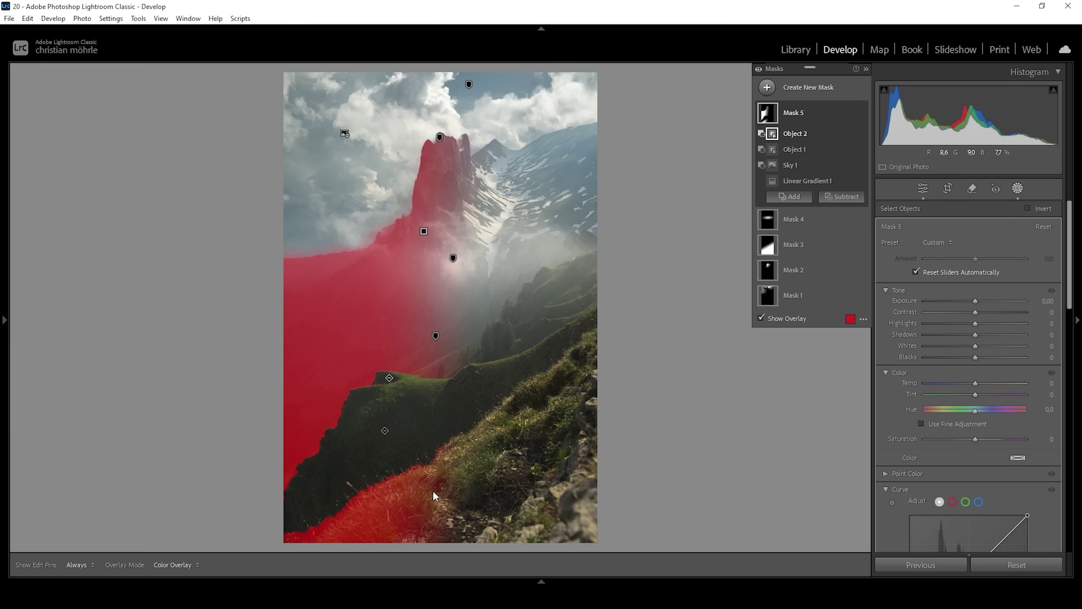
Step: Subtract the foreground grass from Mask 5 by brushing over the remaining overlay at the foot of the photo
click(842, 196)
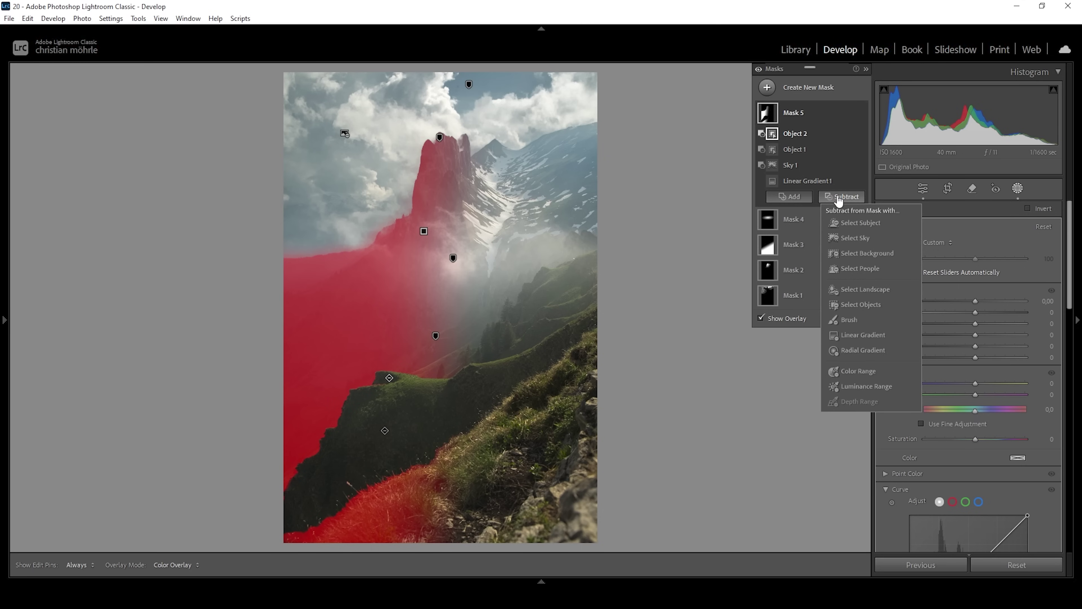
click(850, 321)
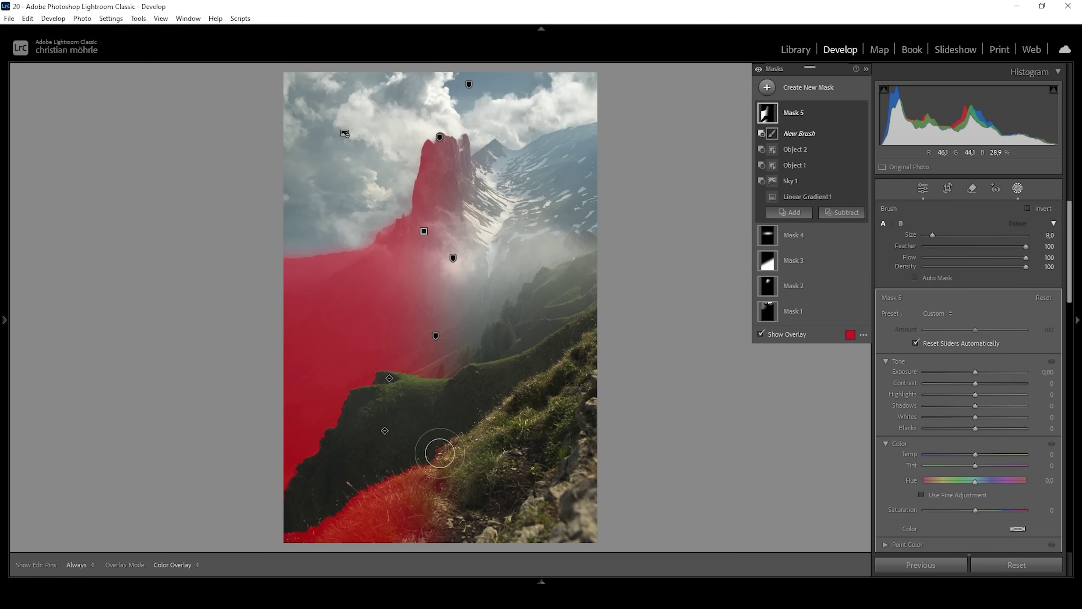
key(h)
mouse_move(466, 430)
mouse_down()
mouse_move(395, 491)
mouse_move(337, 502)
mouse_move(288, 551)
mouse_move(378, 526)
mouse_move(360, 532)
mouse_move(392, 549)
mouse_move(500, 530)
mouse_move(423, 535)
mouse_up()
key(h)
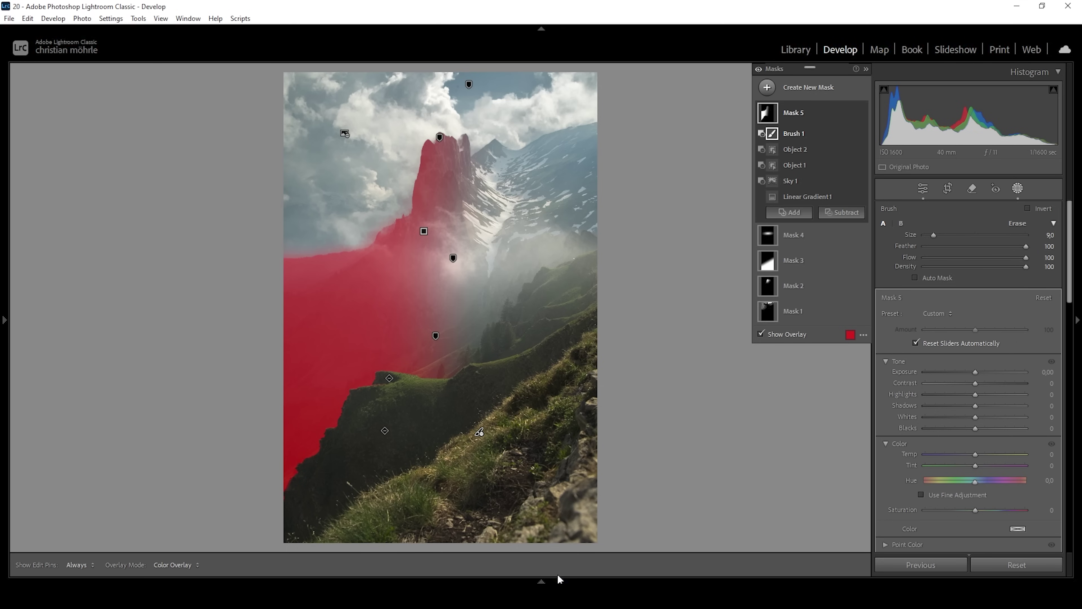
Step: Set Mask 5's Exposure to −0.63, Contrast to 12 and Clarity to 62
drag(972, 372, 981, 384)
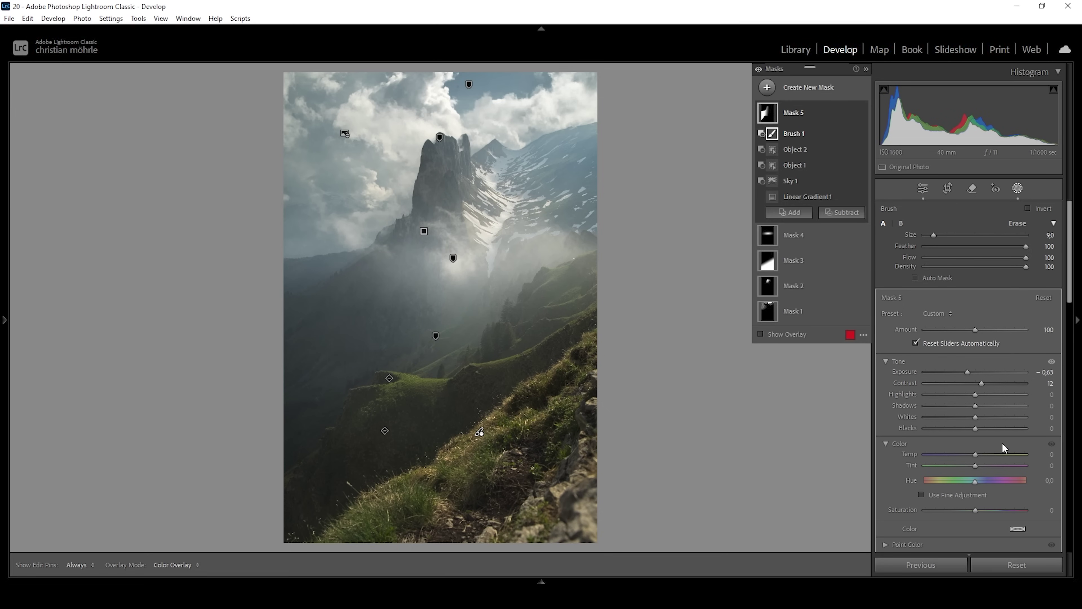
scroll(1001, 442, down, 5)
scroll(1001, 443, down, 2)
drag(977, 450, 1005, 451)
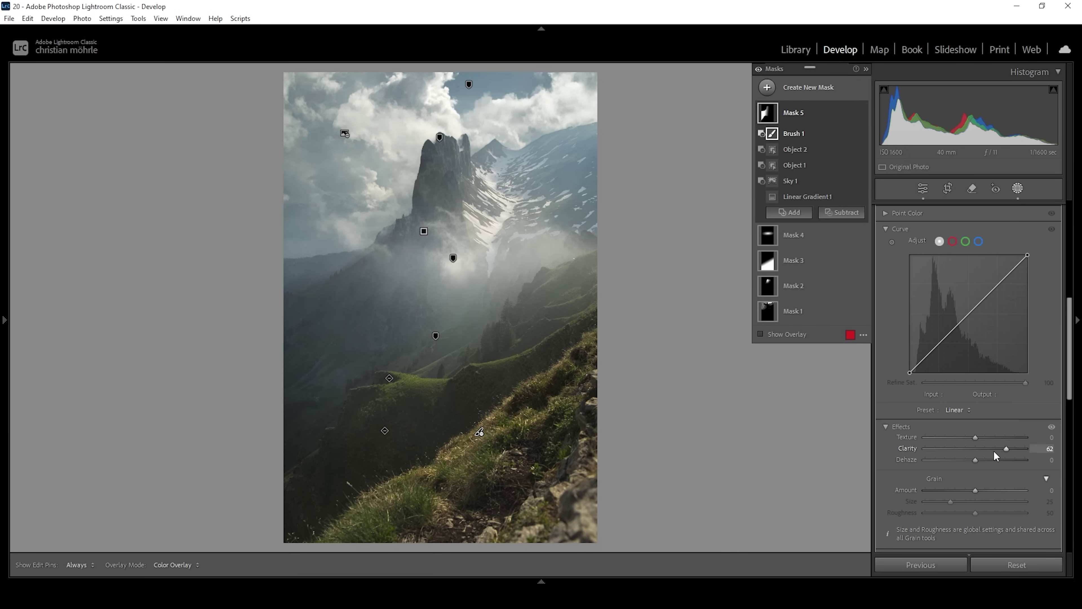
Step: Create a sixth mask with a Color Range sampled from the top of the rock tower and subtract the sky from it
click(768, 87)
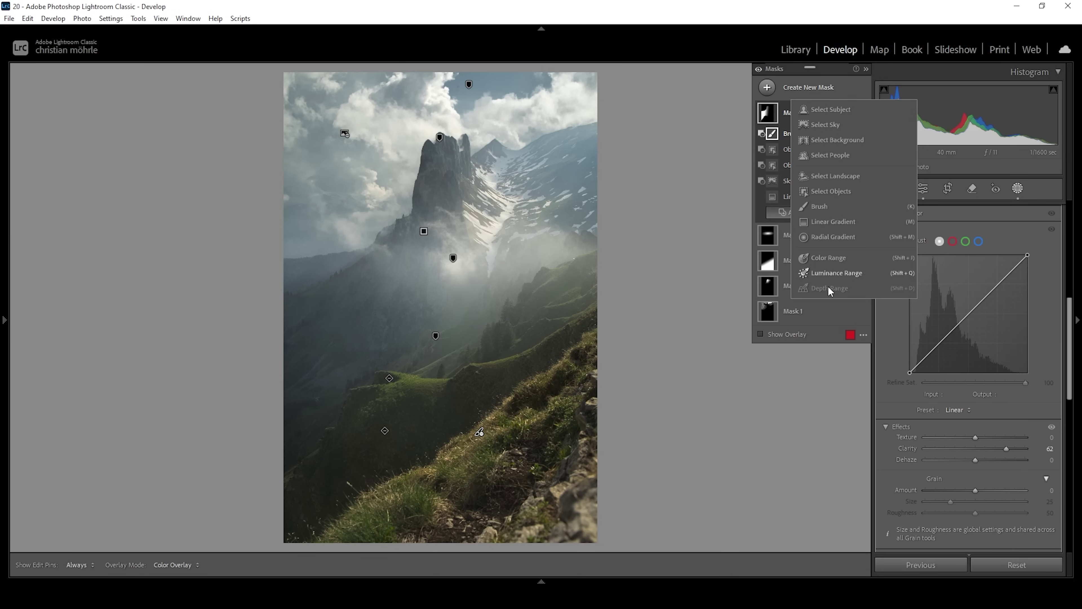
click(833, 260)
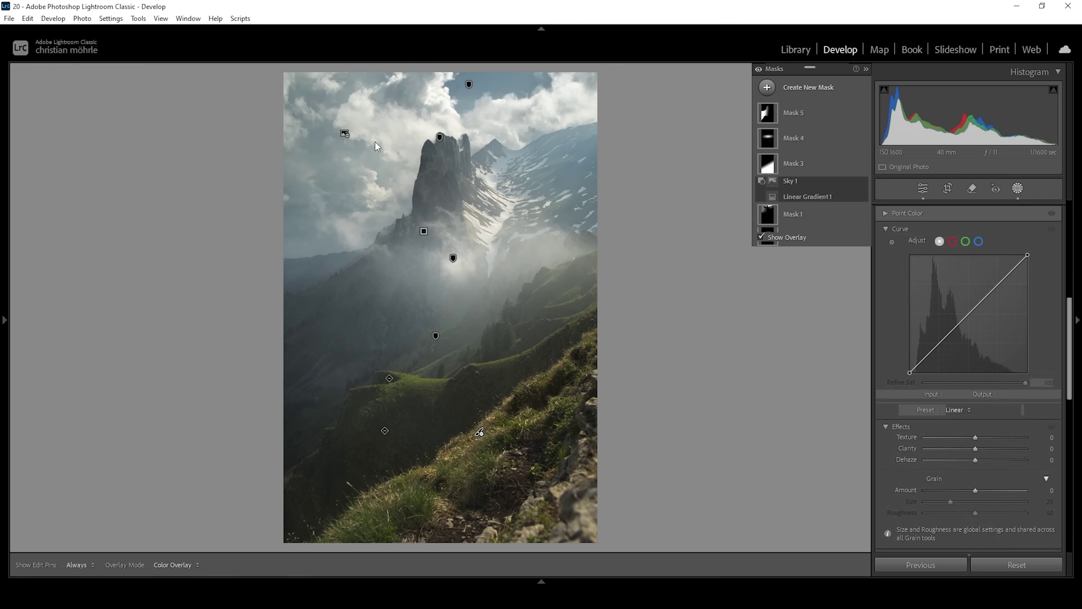
click(449, 142)
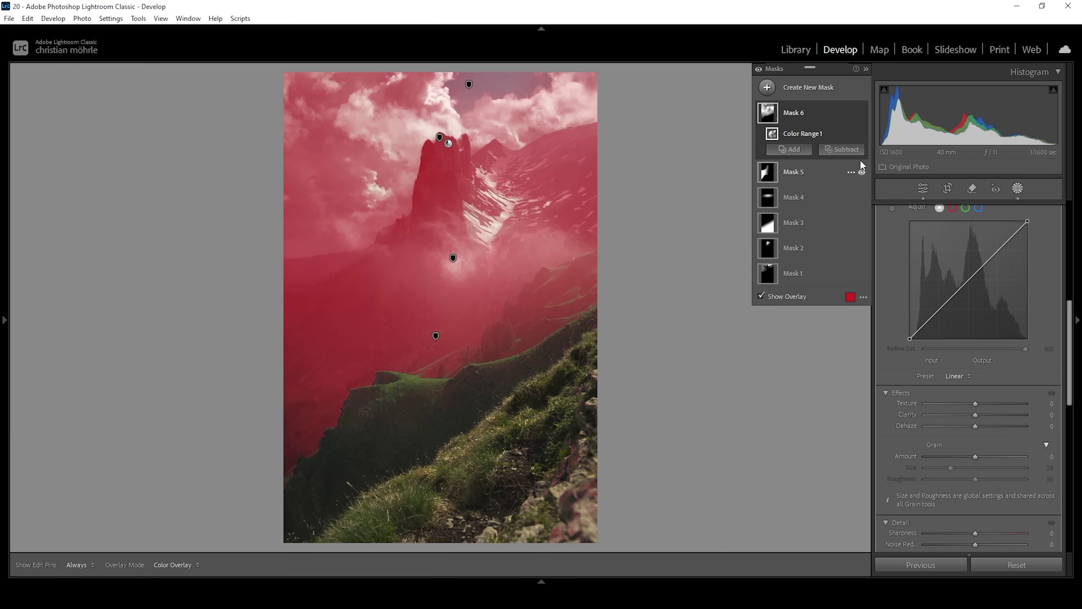
click(854, 150)
click(849, 190)
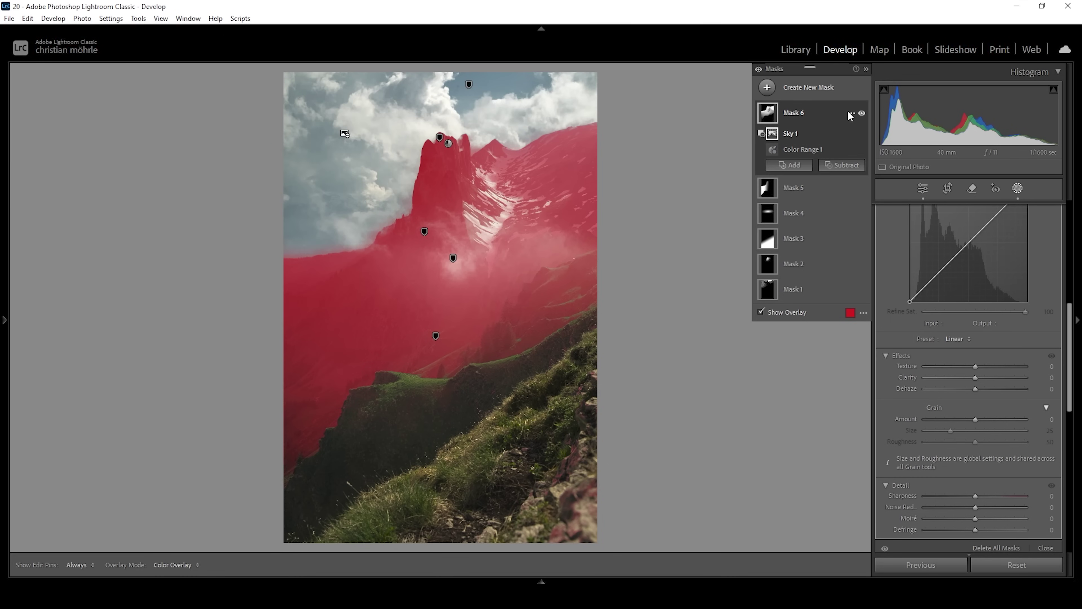
Step: Intersect Mask 6 with an upright radial gradient positioned around the upper part of the rock tower
click(851, 113)
mouse_move(872, 164)
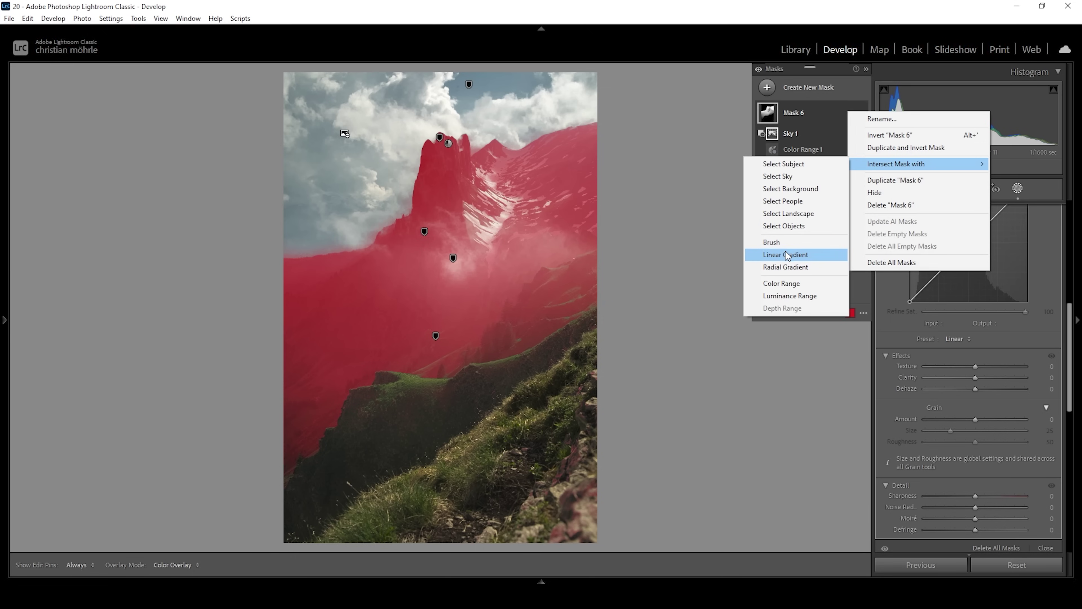
click(786, 267)
drag(424, 128, 482, 208)
drag(425, 118, 437, 142)
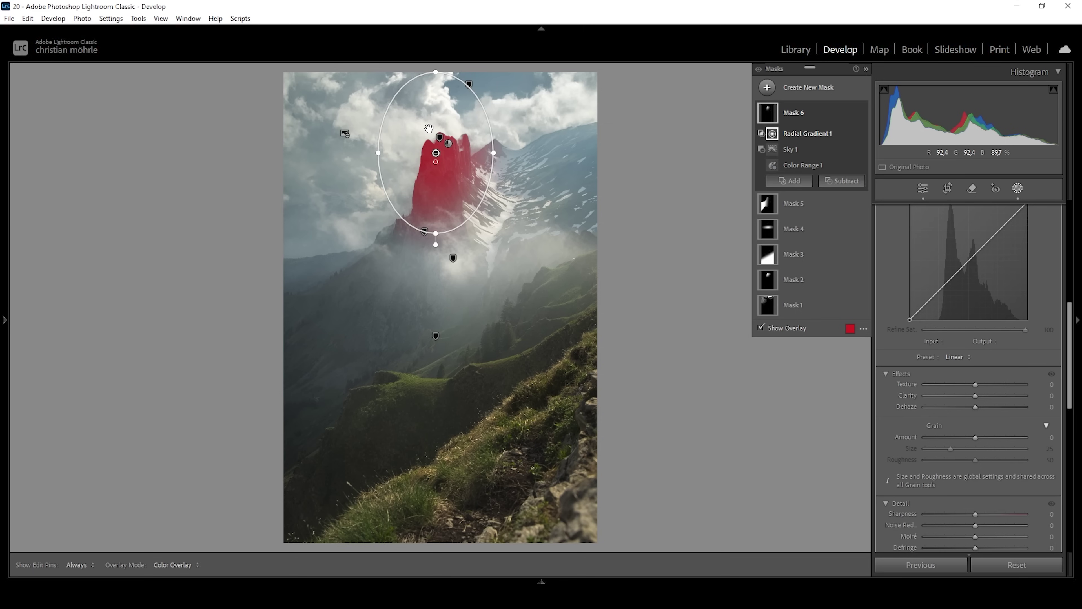
Step: Raise Mask 6's Exposure and set its Texture to 16 and Clarity to 49
scroll(982, 362, up, 6)
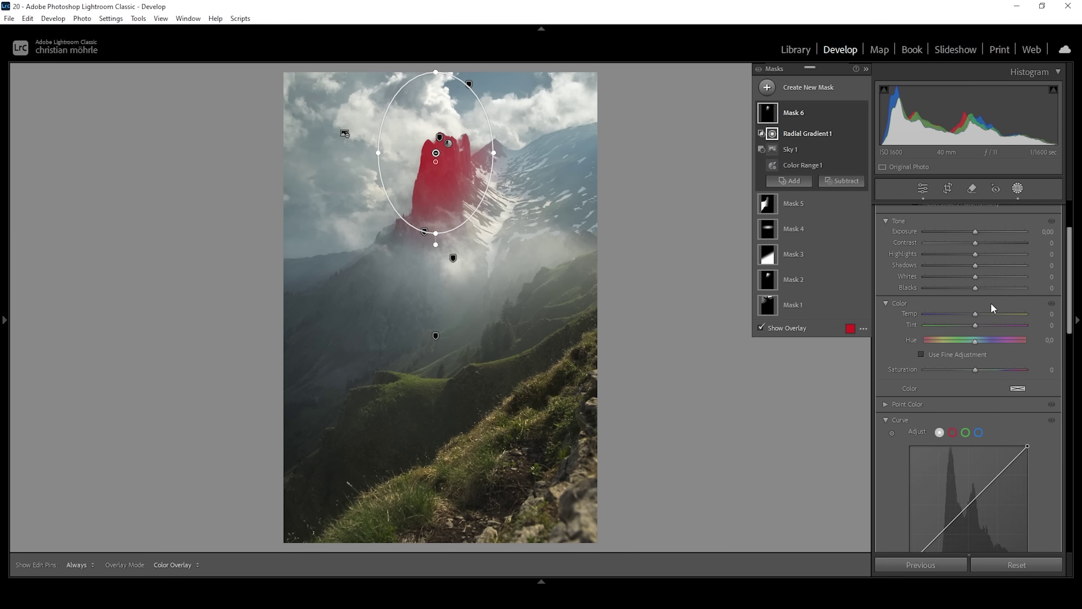
drag(974, 312, 981, 313)
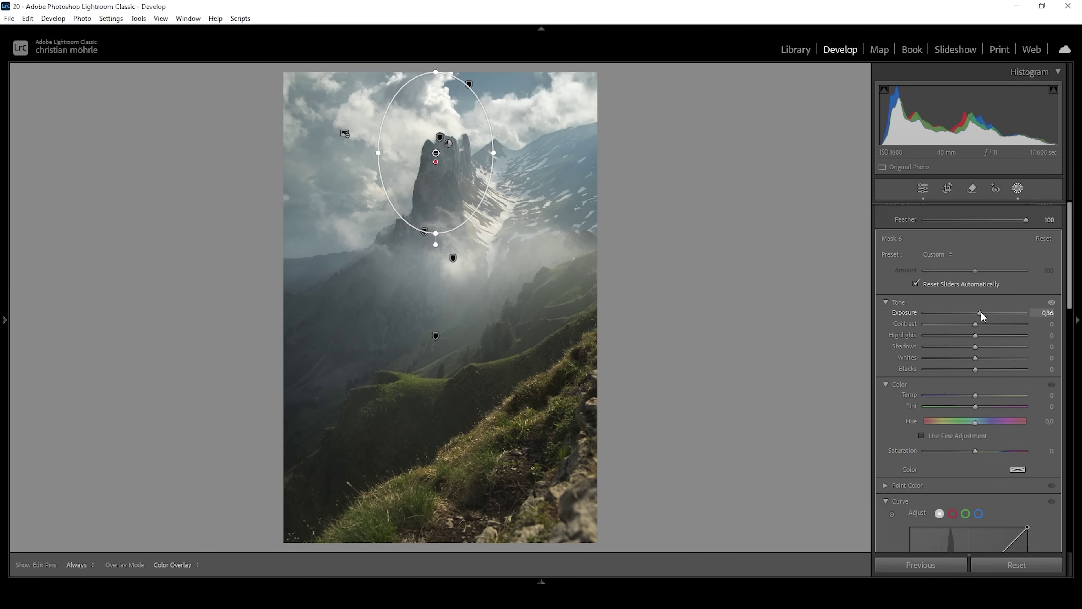
drag(981, 313, 986, 332)
scroll(988, 441, down, 6)
drag(976, 465, 999, 477)
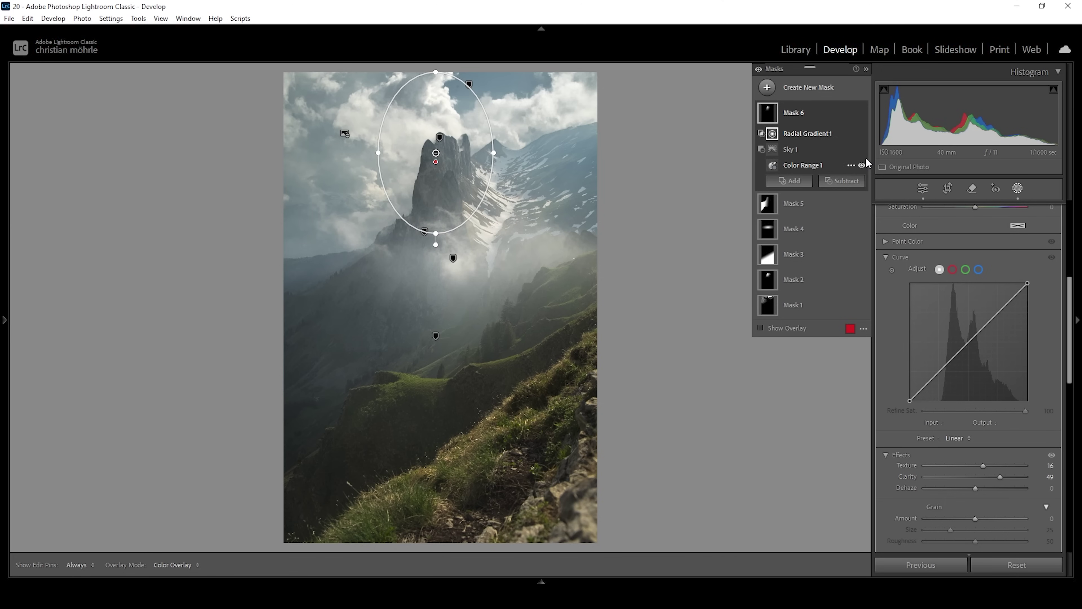
Step: Create a seventh mask with a large tilted radial gradient centred beyond the photo's right edge, reaching over the snowy slope to the rock tower
click(767, 87)
click(830, 238)
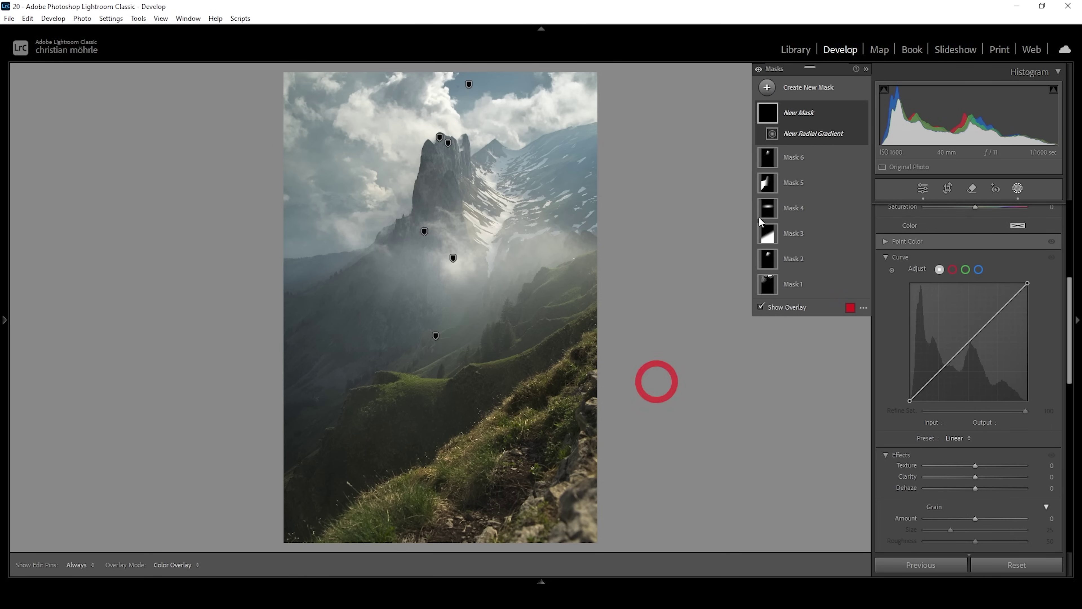
drag(460, 290, 644, 382)
drag(656, 284, 643, 195)
drag(495, 271, 607, 140)
drag(408, 237, 374, 276)
mouse_move(611, 111)
mouse_down()
mouse_move(621, 104)
mouse_move(630, 124)
mouse_up()
click(421, 252)
drag(446, 246, 474, 221)
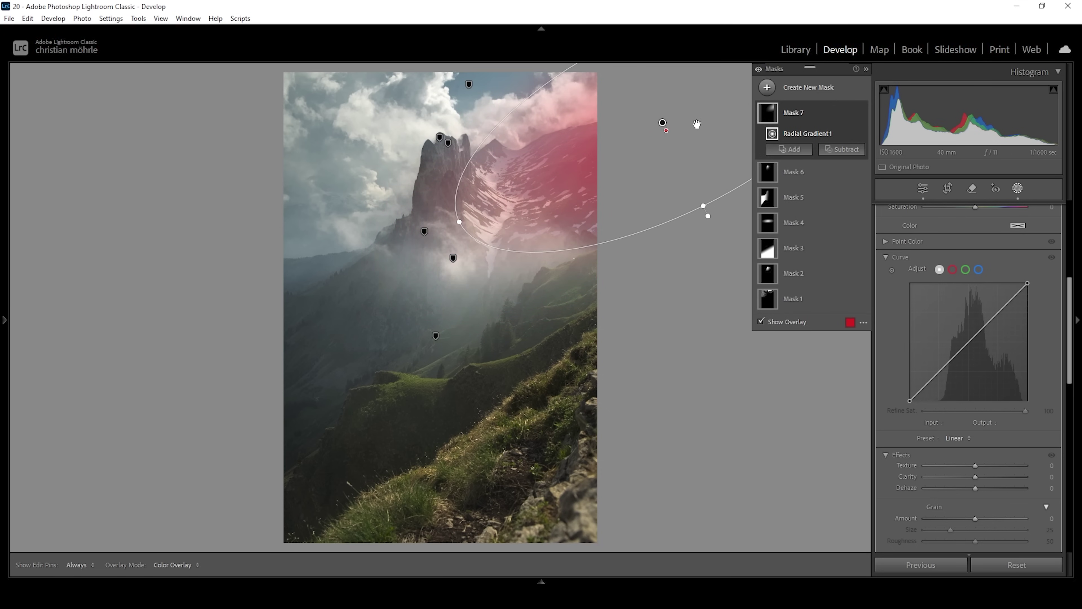
Step: Set Mask 7's Exposure to 0.99 and Blacks to 100
scroll(1009, 353, up, 5)
drag(976, 318, 985, 323)
drag(975, 375, 1025, 375)
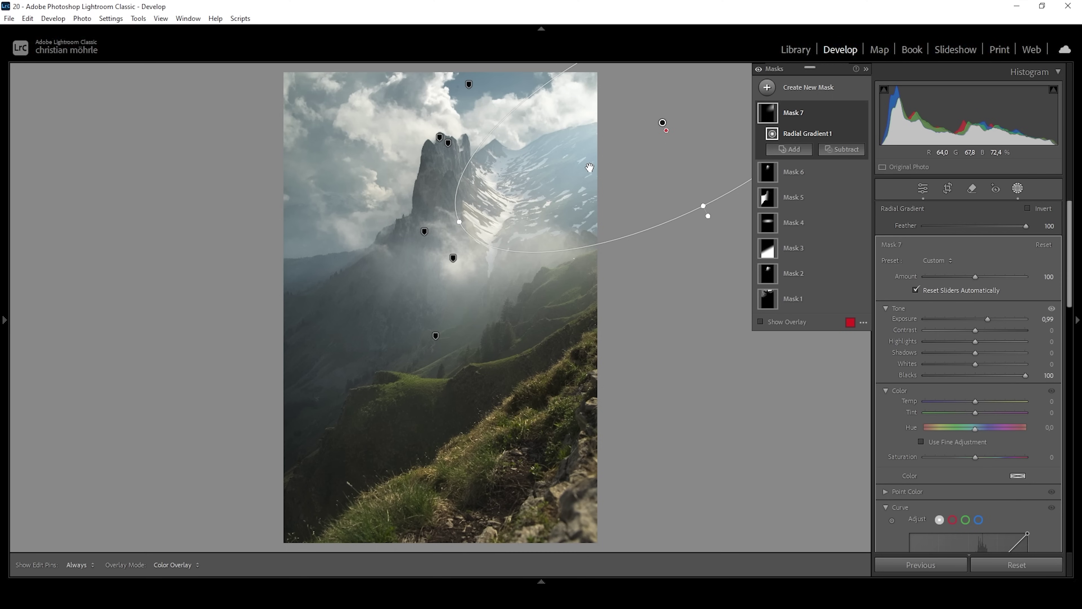
Step: Set Mask 7's Temp to 22, Saturation to −10 and Dehaze to −17
drag(977, 401, 979, 401)
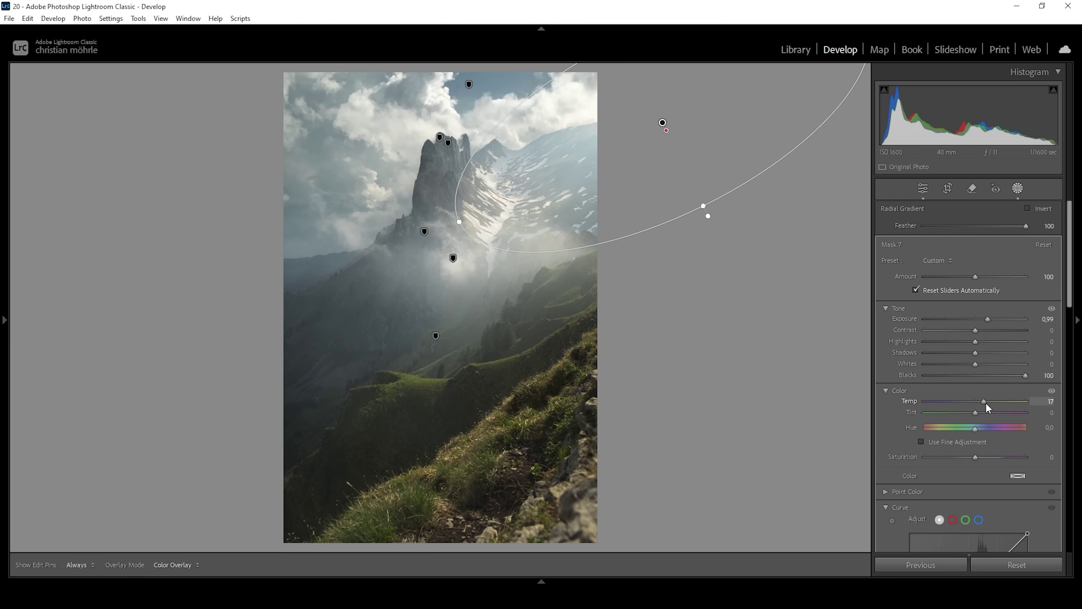
drag(987, 402, 989, 402)
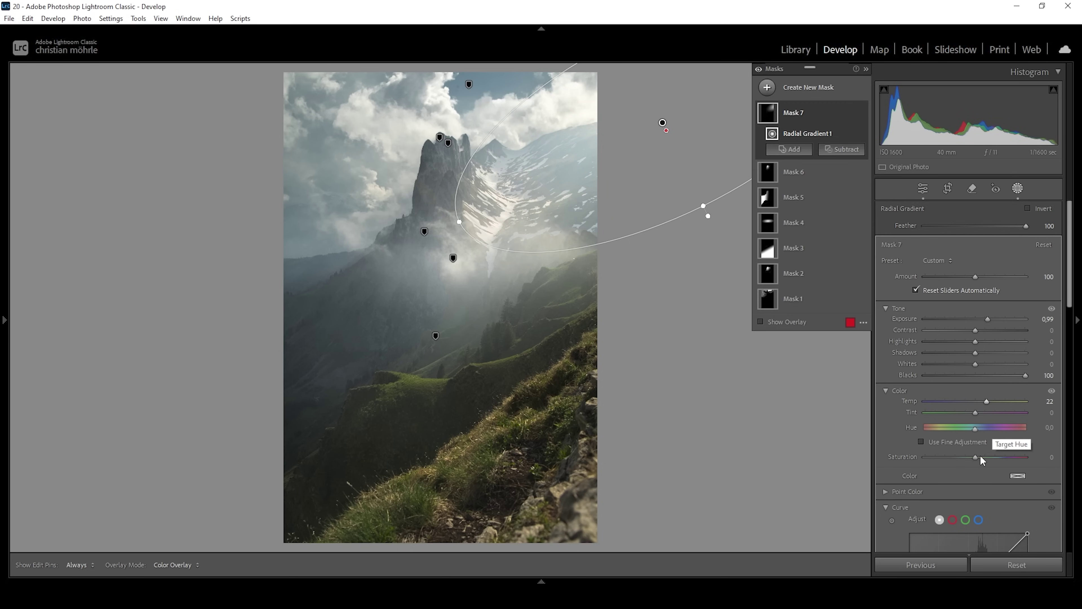
drag(975, 458, 970, 458)
scroll(1009, 378, down, 5)
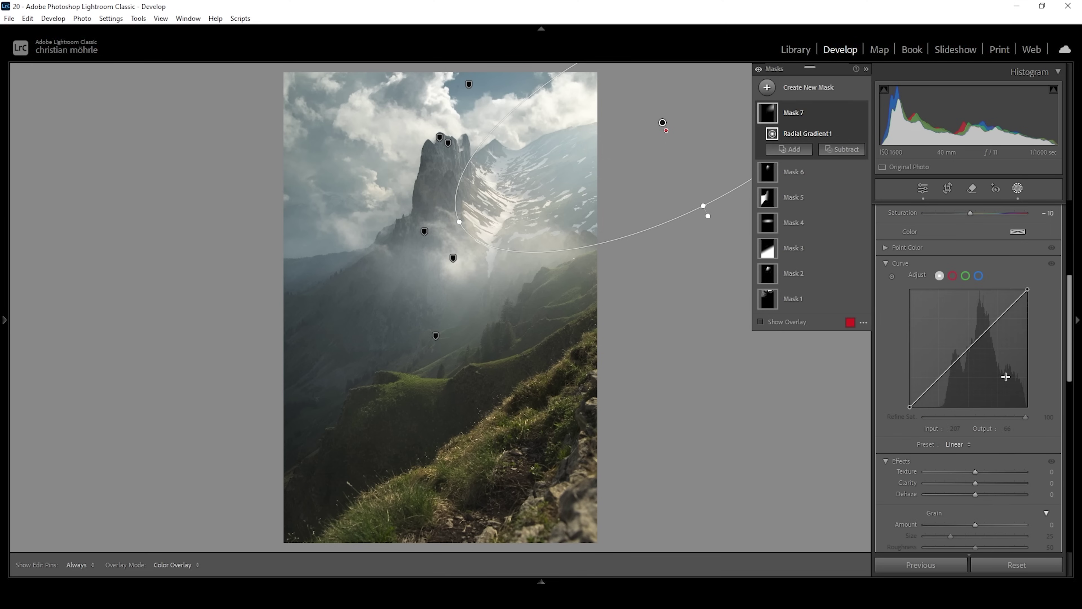
drag(976, 494, 969, 491)
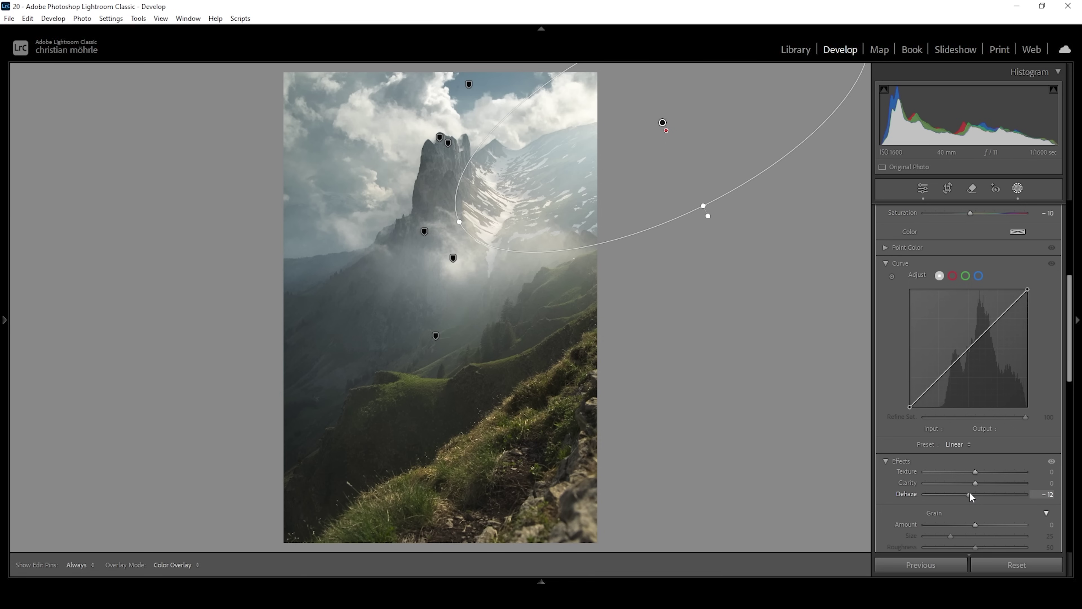
drag(969, 491, 966, 493)
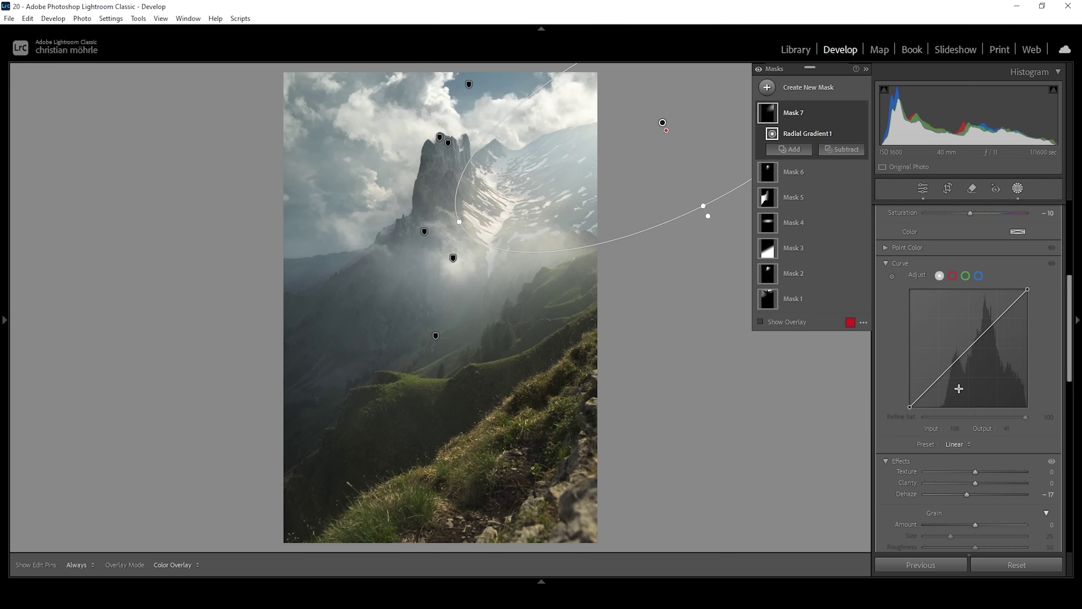
Step: Create an eighth mask with a diagonal linear gradient running from the photo's upper left corner down to the base of the rock tower
right_click(790, 101)
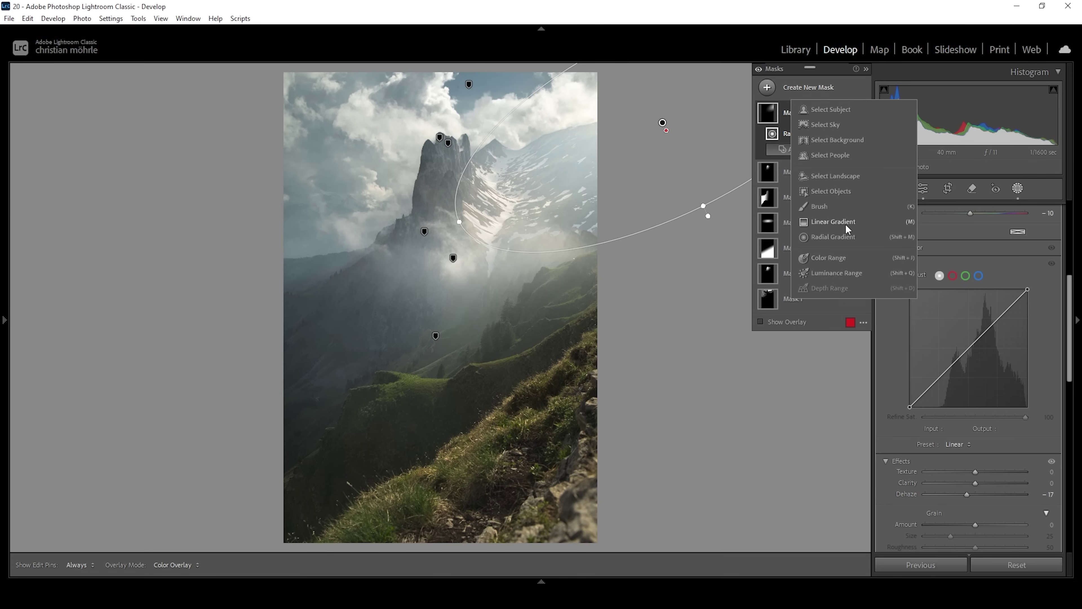
click(837, 226)
key(m)
drag(359, 87, 434, 215)
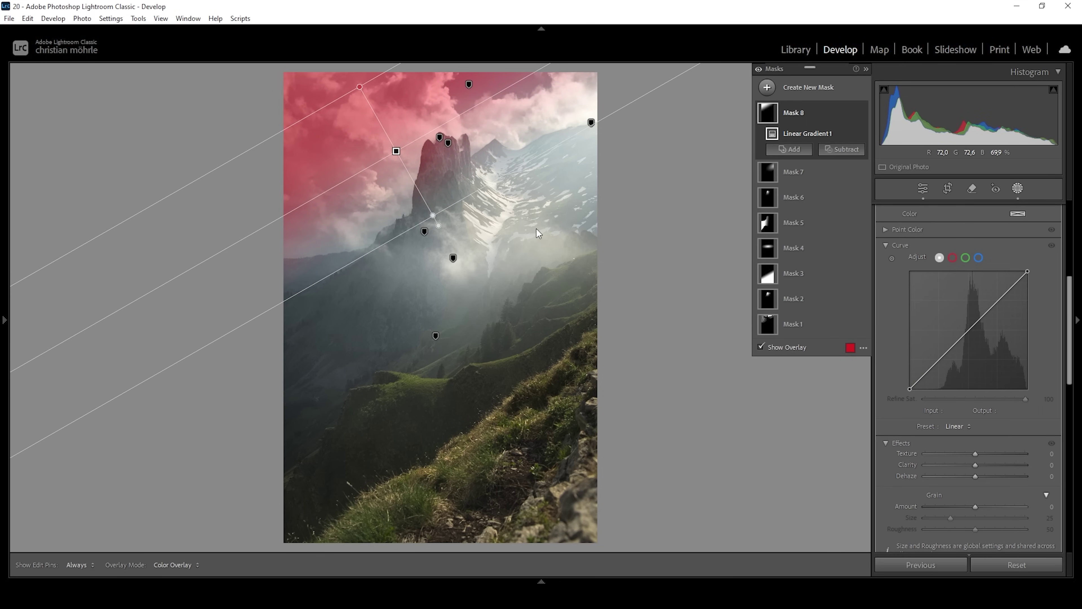
Step: Intersect Mask 8 with a sky selection
drag(1070, 331, 1069, 253)
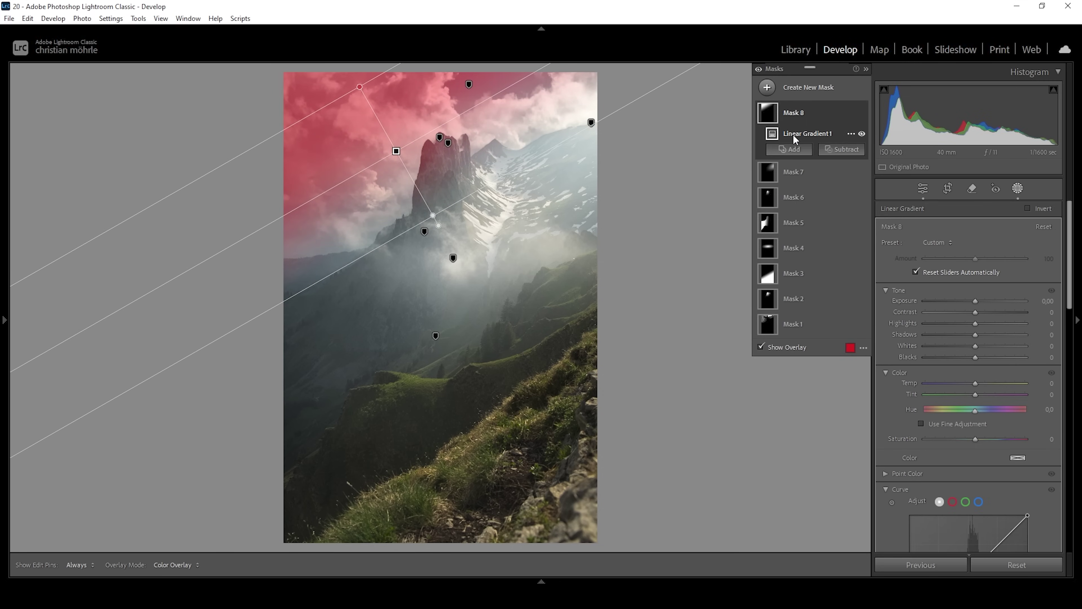
click(850, 114)
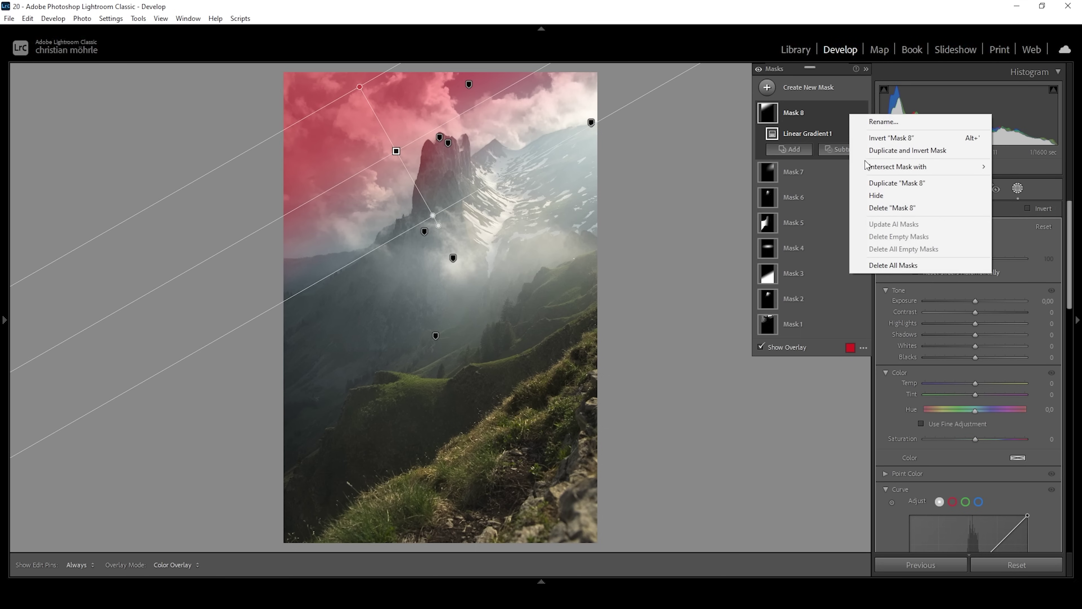
mouse_move(867, 167)
click(810, 175)
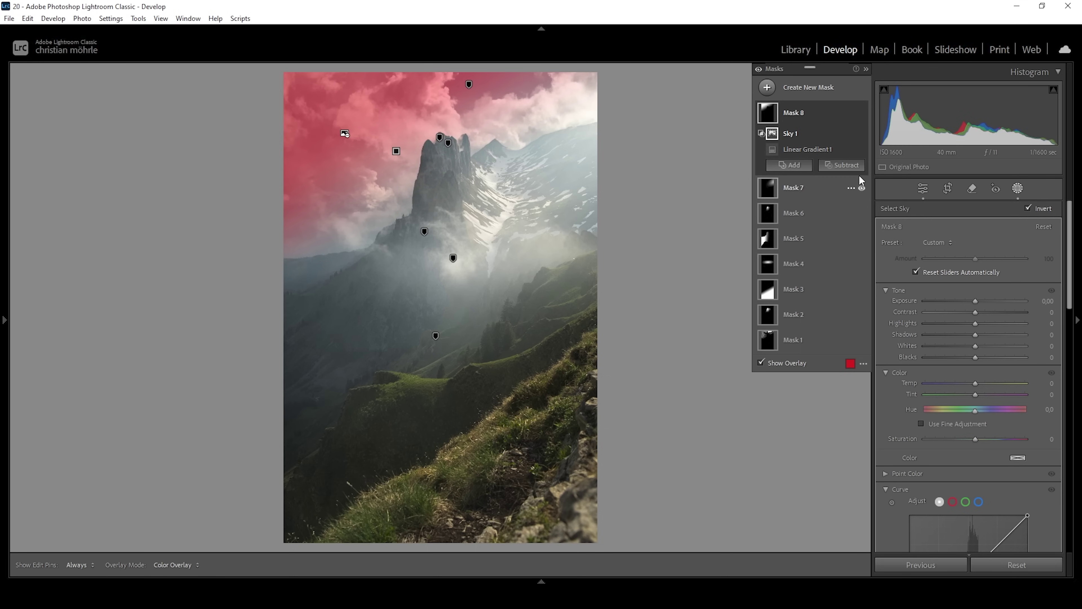
Step: Raise Mask 8's Contrast and set its Clarity to 15
drag(977, 312, 996, 311)
scroll(994, 386, down, 6)
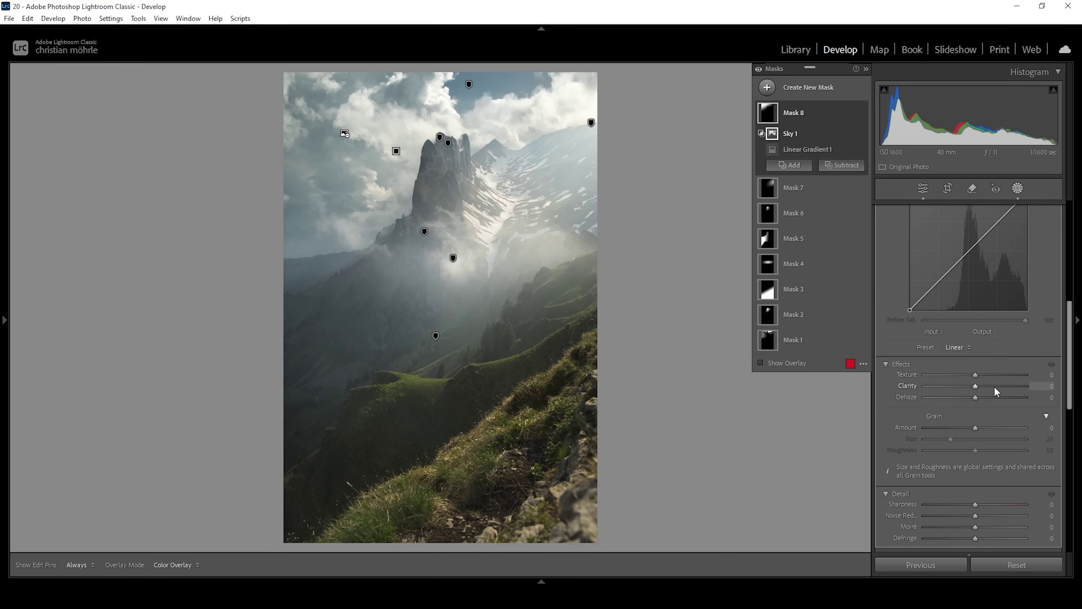
drag(975, 386, 987, 385)
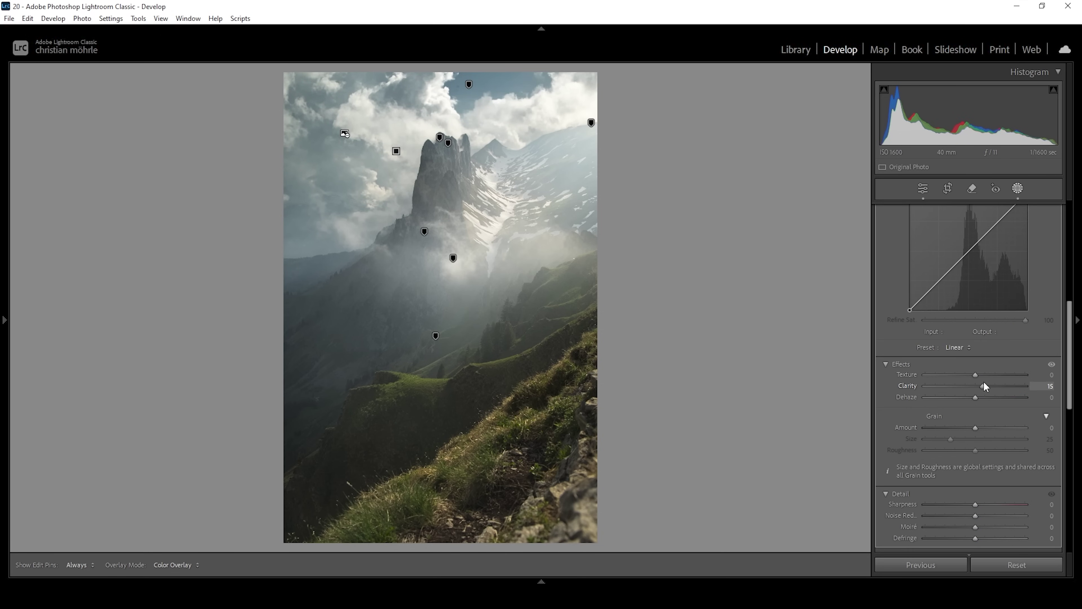
drag(984, 380, 982, 379)
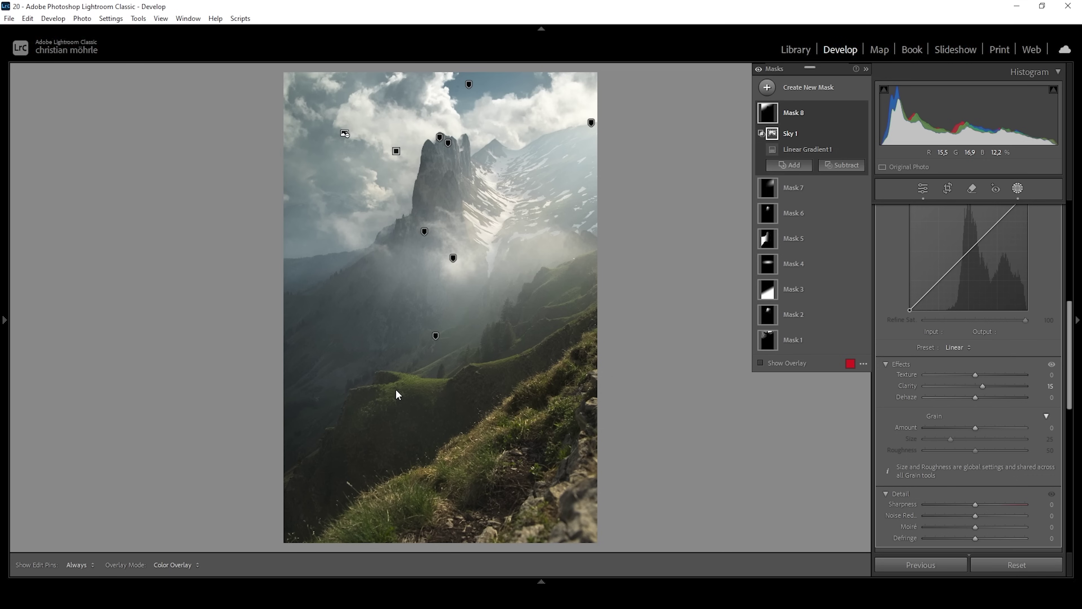
Step: Create a ninth mask with a Color Range sampled from the green ridge in the middle of the photo and set Refine to 41
click(767, 87)
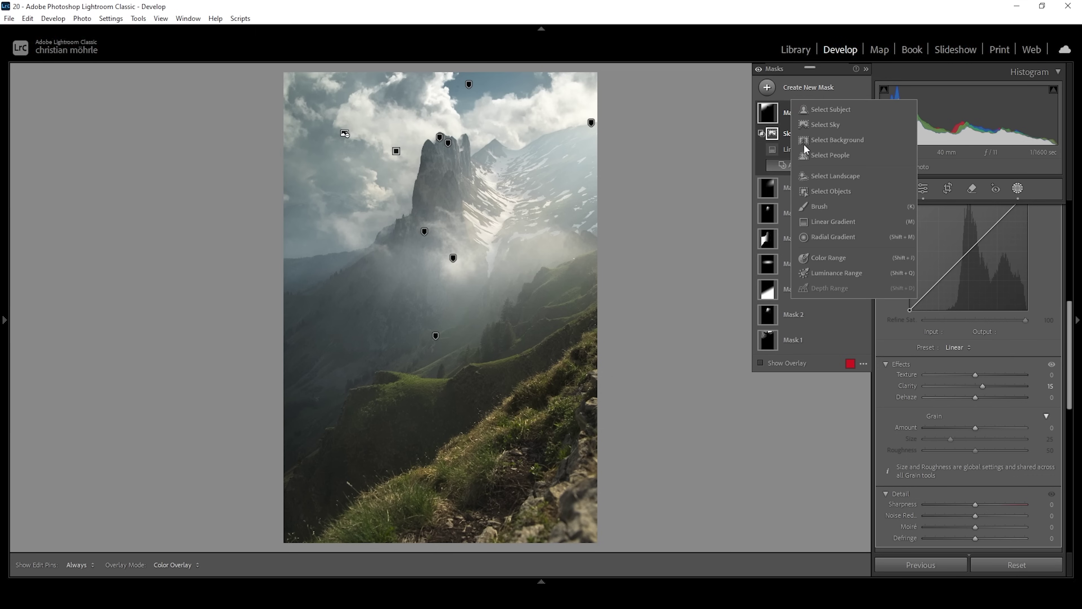
click(841, 264)
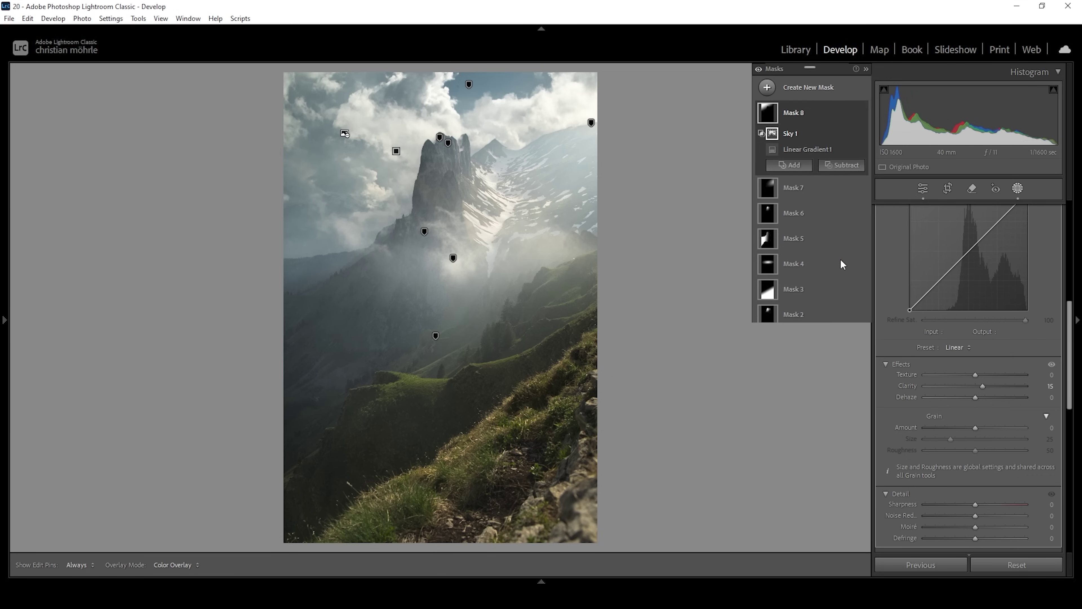
click(416, 379)
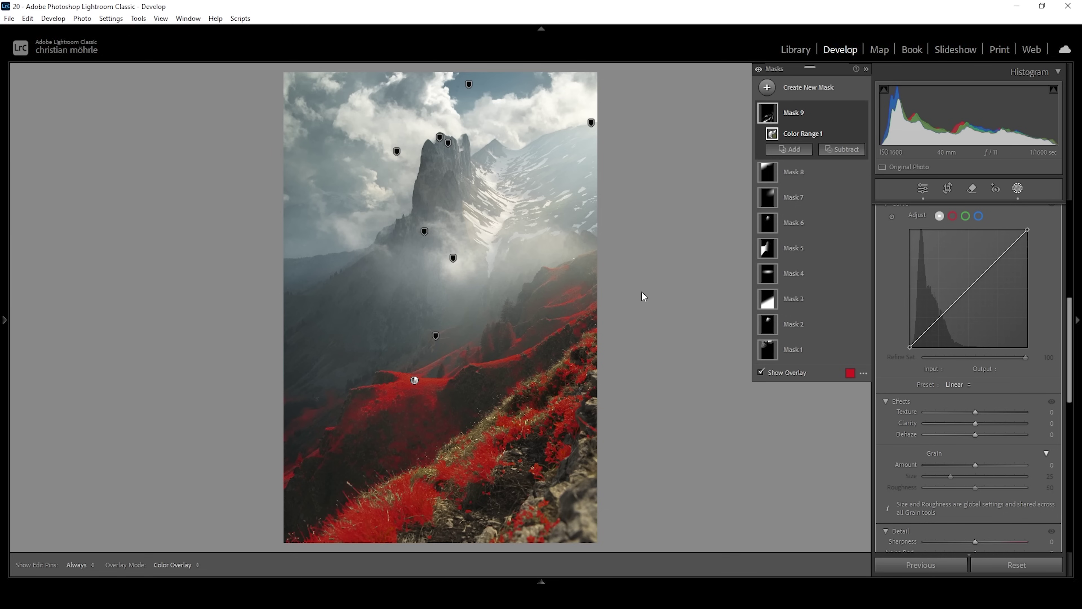
scroll(980, 299, up, 6)
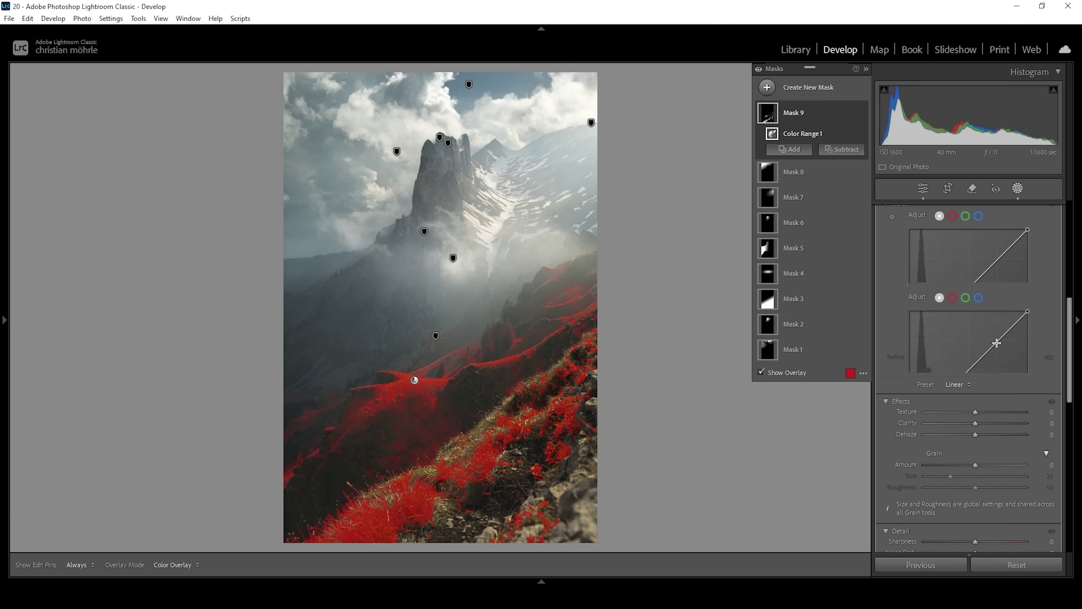
drag(974, 226, 965, 225)
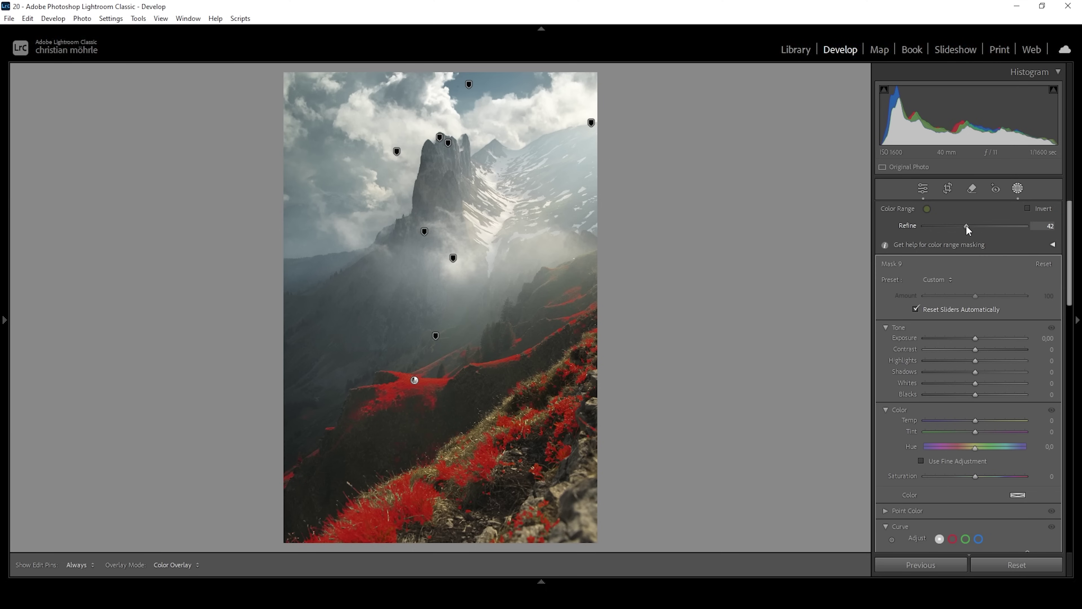
drag(965, 225, 964, 225)
Step: Set Mask 9's Exposure to 0.99 and Temp to 24, and compare the photo with all masks hidden and shown
drag(975, 338, 987, 337)
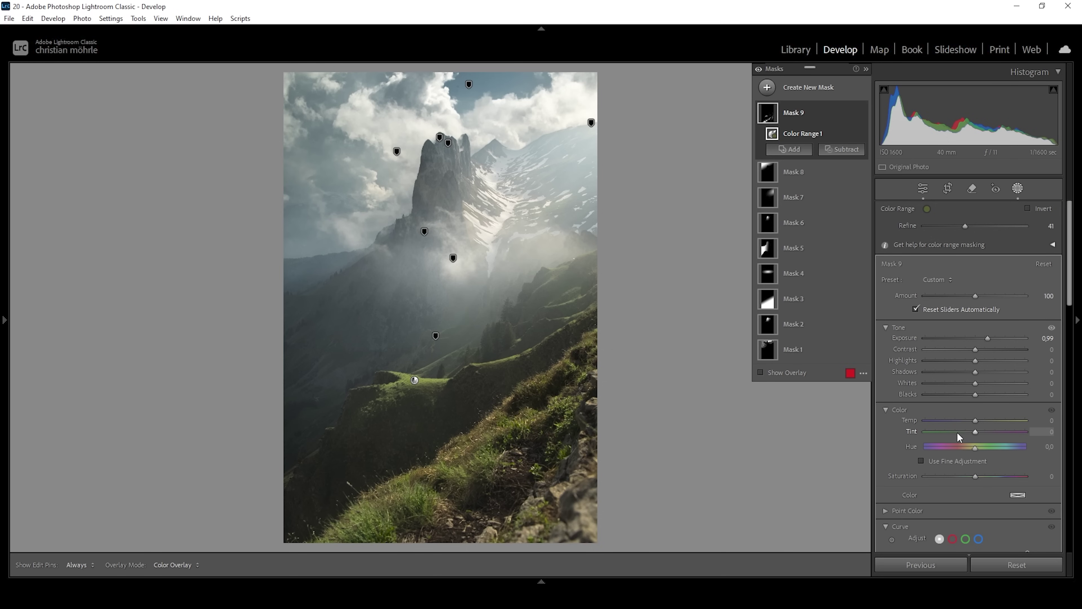
drag(976, 420, 980, 419)
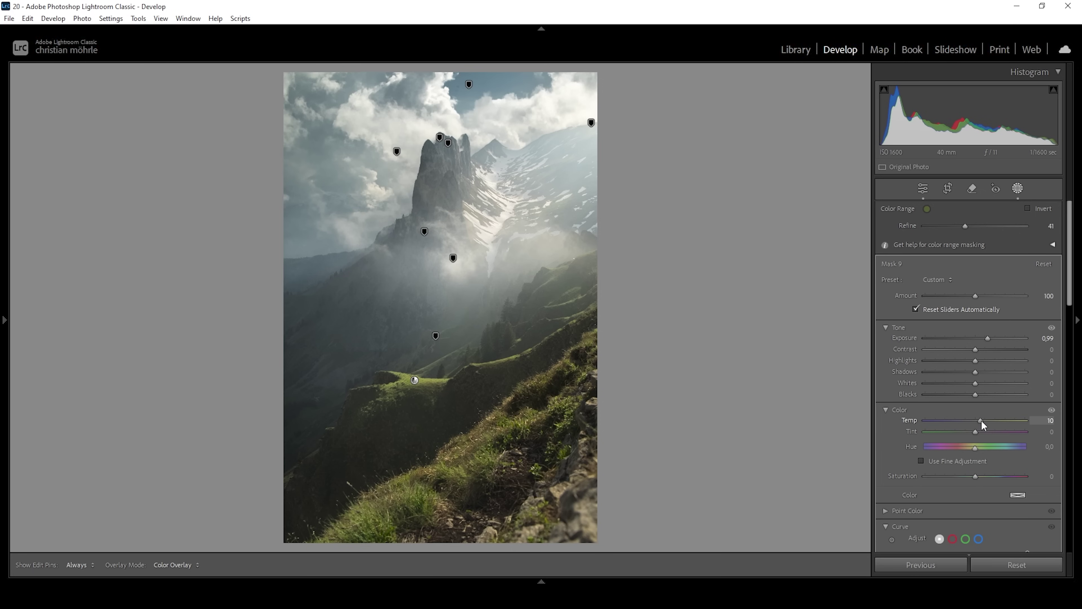
drag(981, 419, 987, 421)
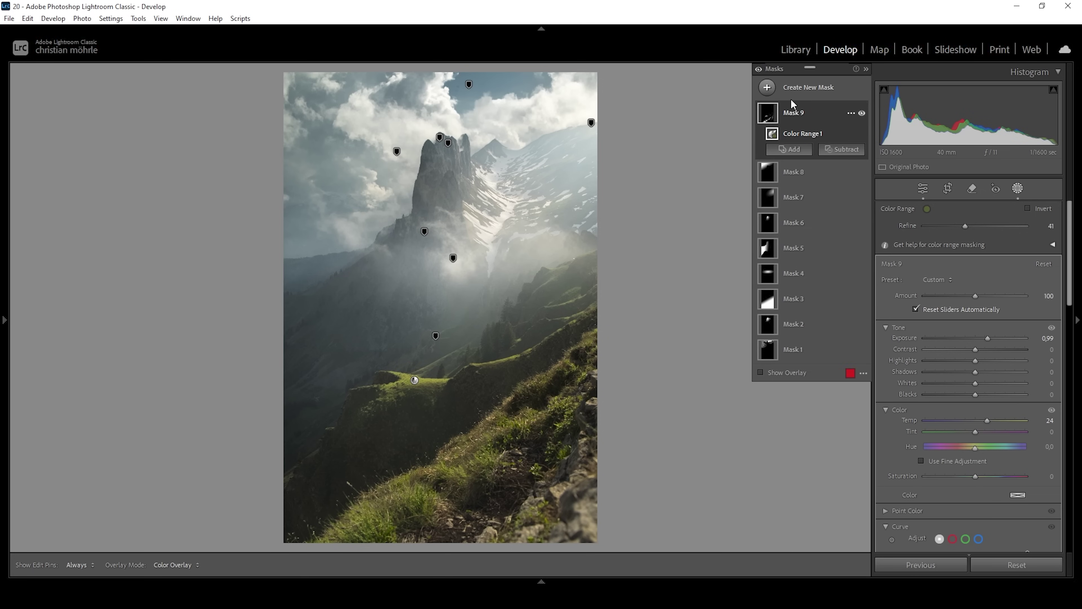
click(759, 70)
click(759, 70)
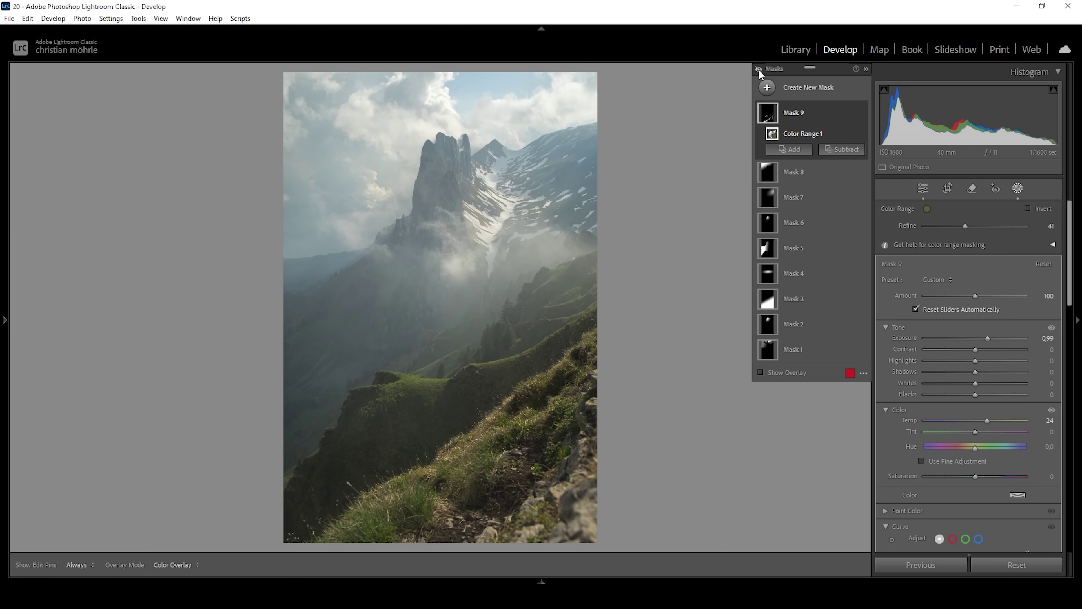
click(759, 70)
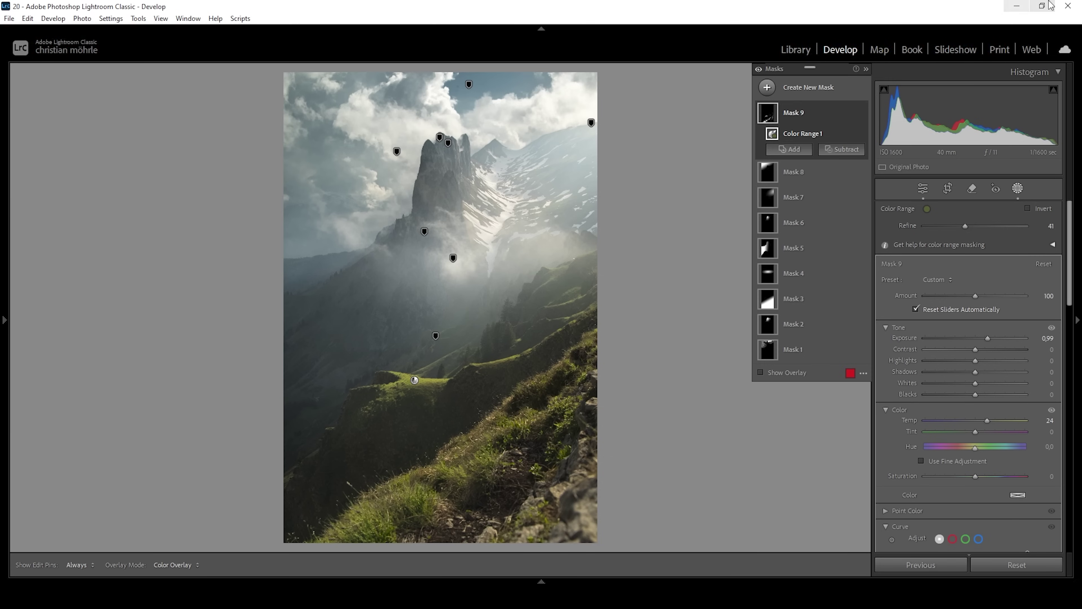
Step: Leave masking and set the Color Mixer saturation of Yellow to +19, Green to +27 and Blue to +54
click(924, 190)
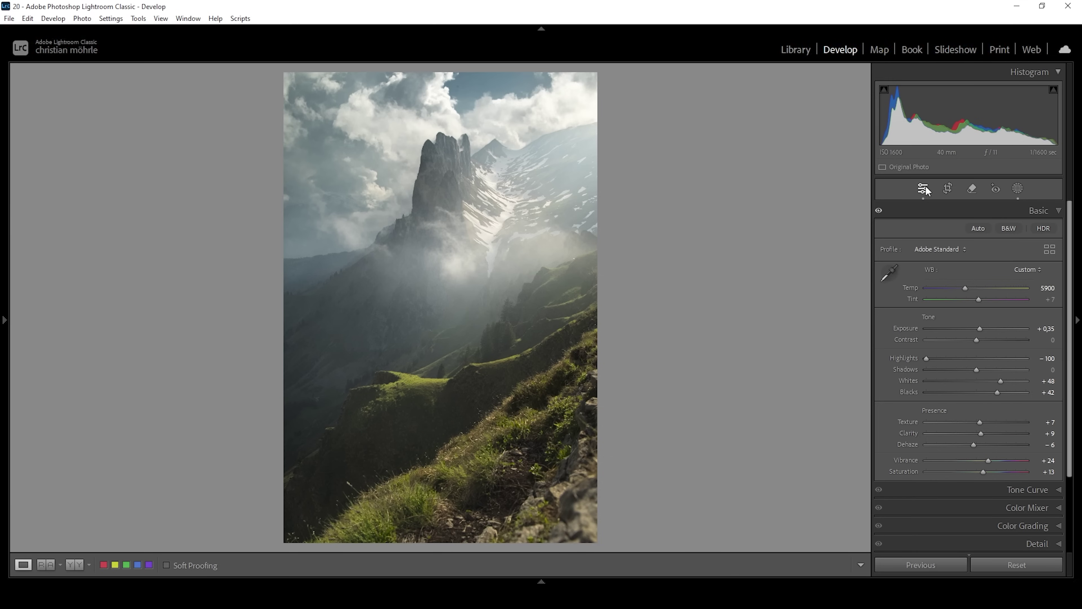
click(927, 211)
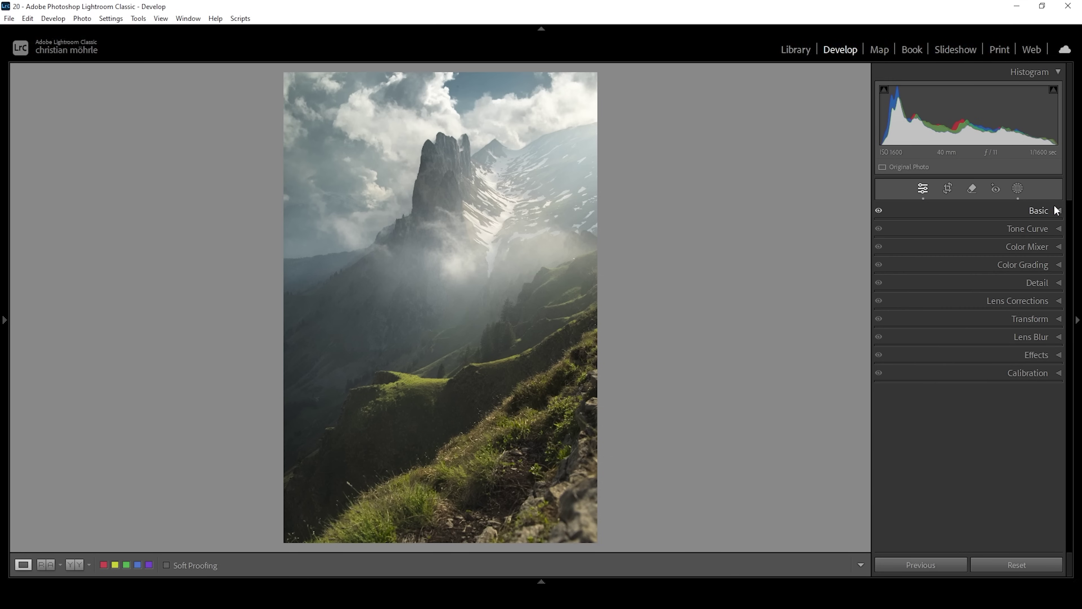
click(1012, 247)
click(949, 299)
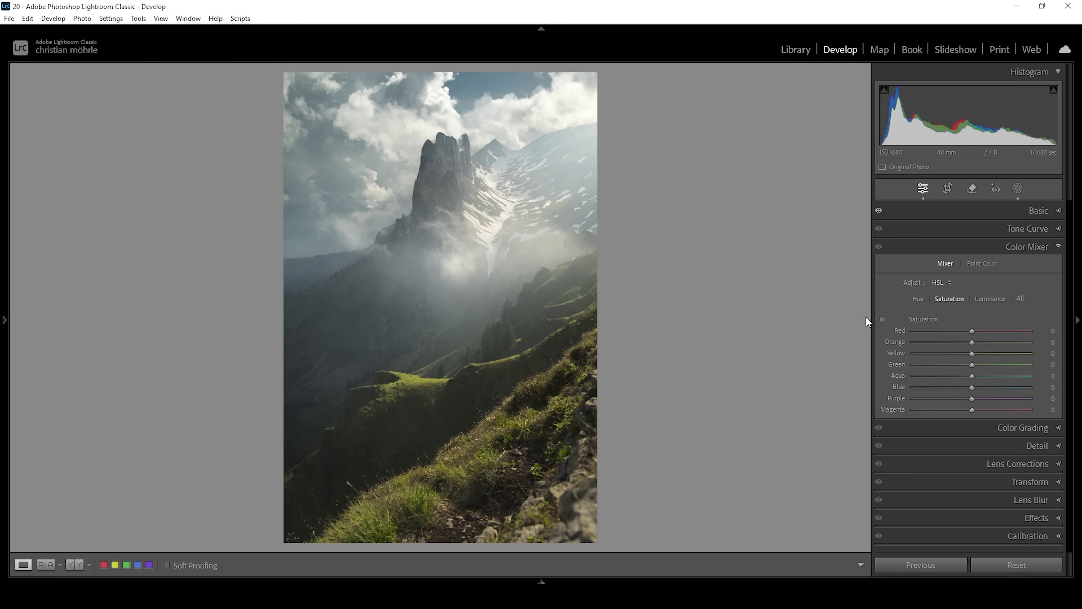
drag(971, 353, 1006, 388)
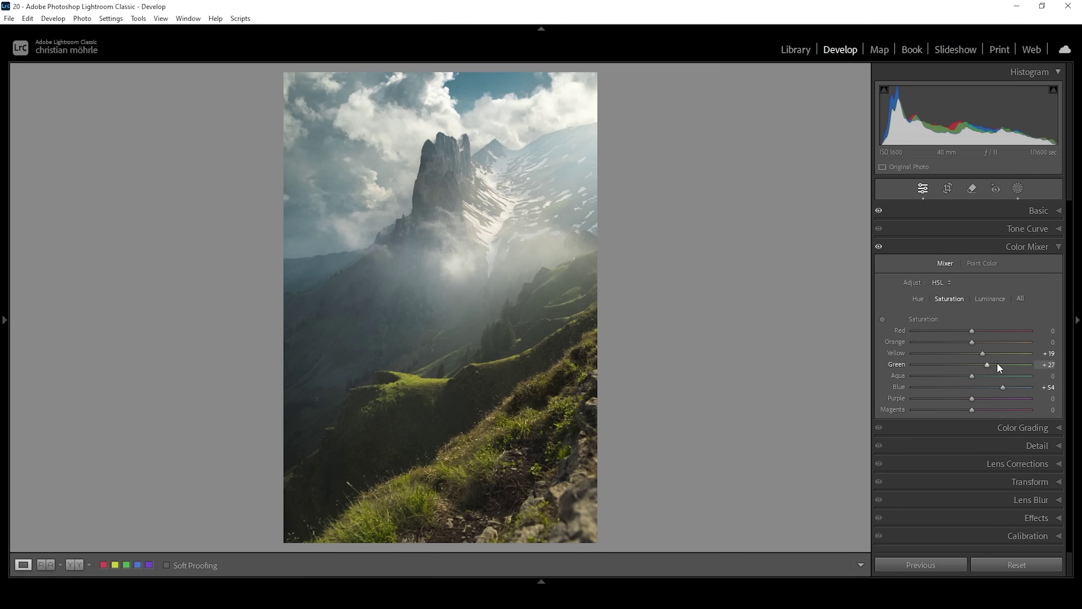
Step: Set the Color Mixer luminance of Yellow to +21, Green to +21 and Blue to -29
click(991, 298)
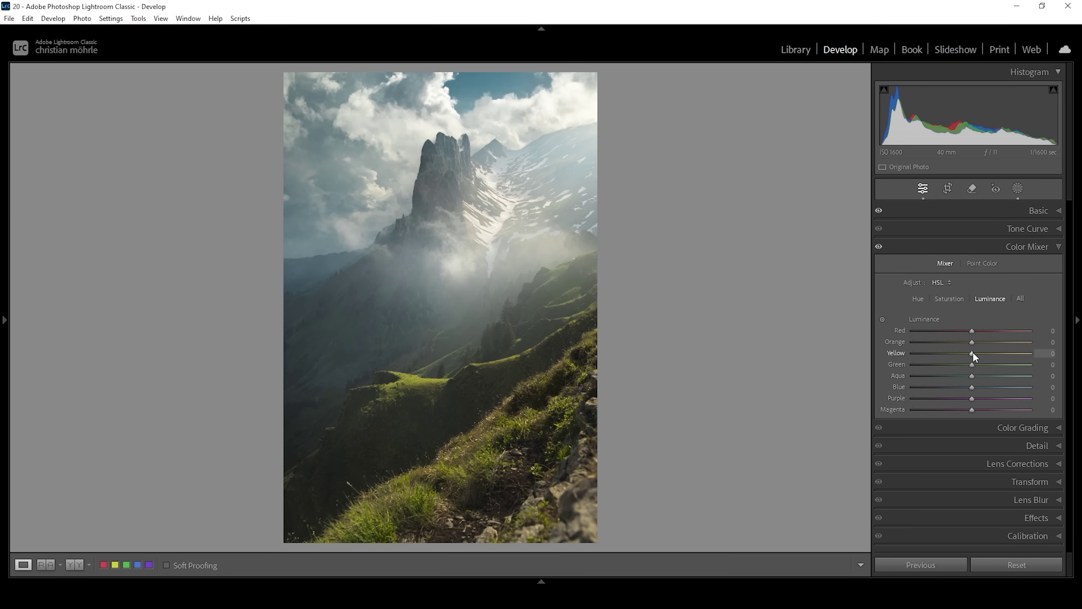
drag(973, 353, 983, 354)
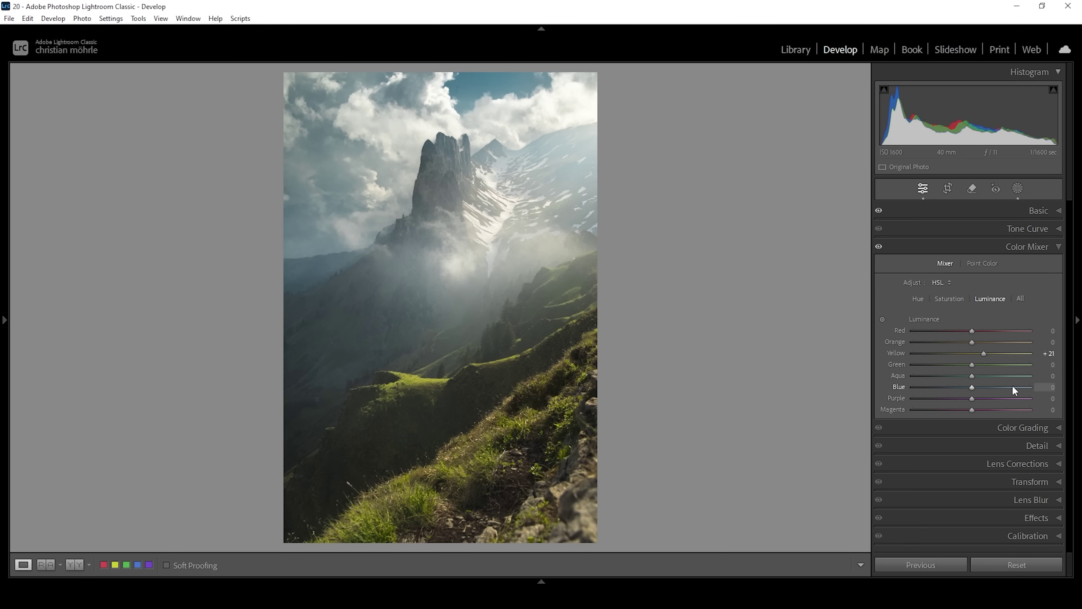
drag(977, 365, 983, 365)
drag(972, 388, 954, 387)
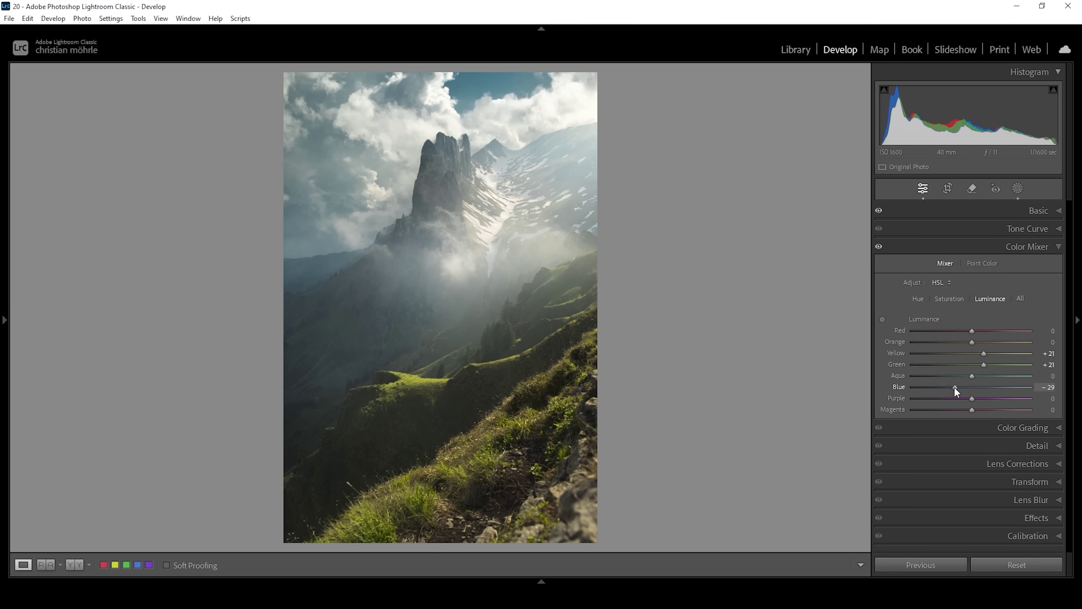
click(1050, 244)
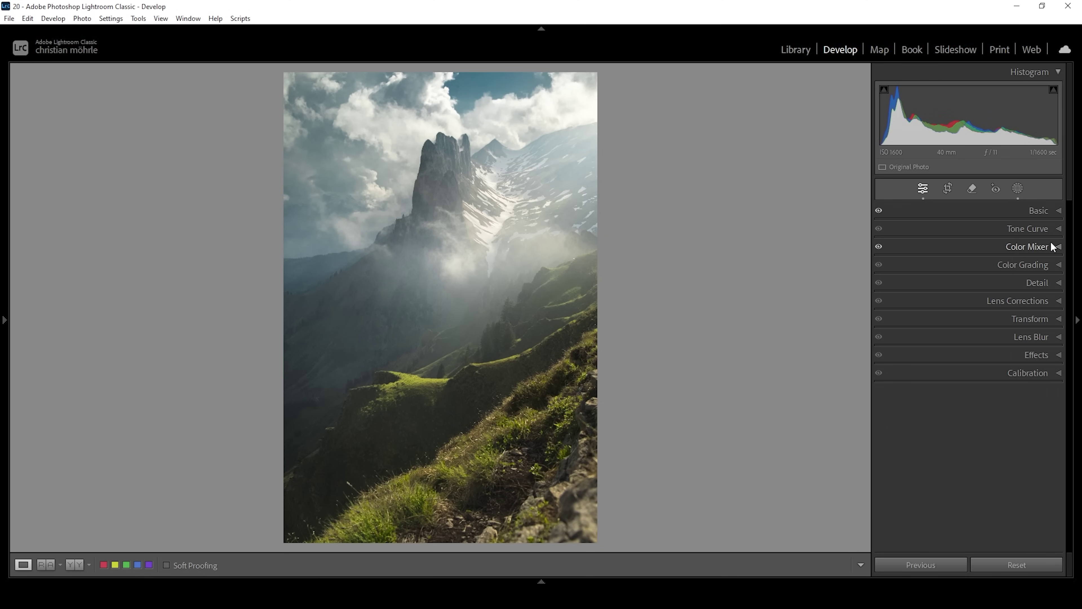
Step: Tint the highlights warm in Color Grading with Hue 45 and a very low Saturation
click(1024, 268)
click(997, 283)
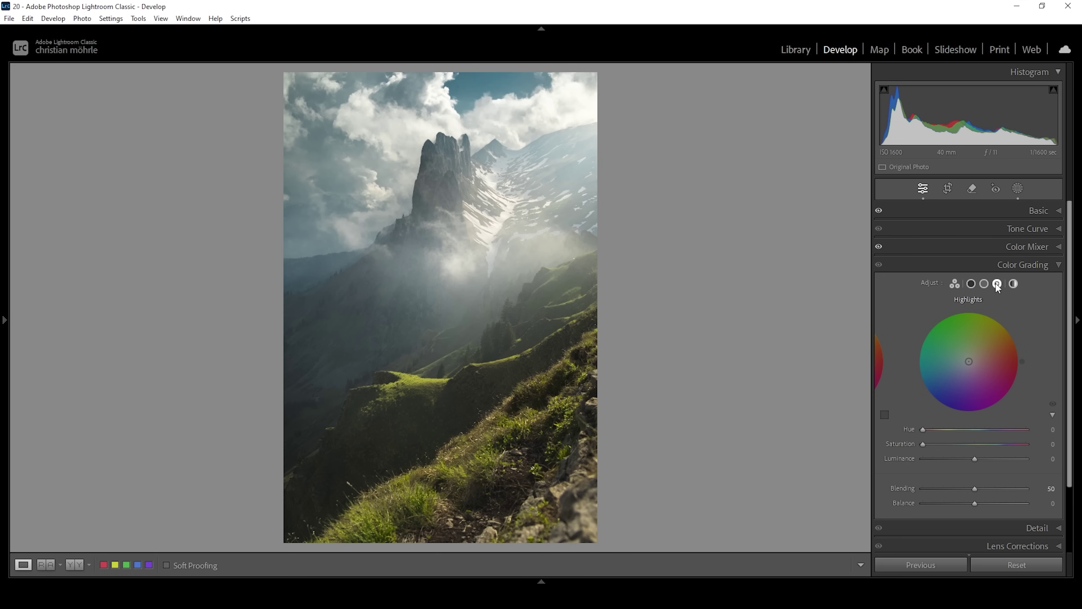
drag(925, 429, 942, 419)
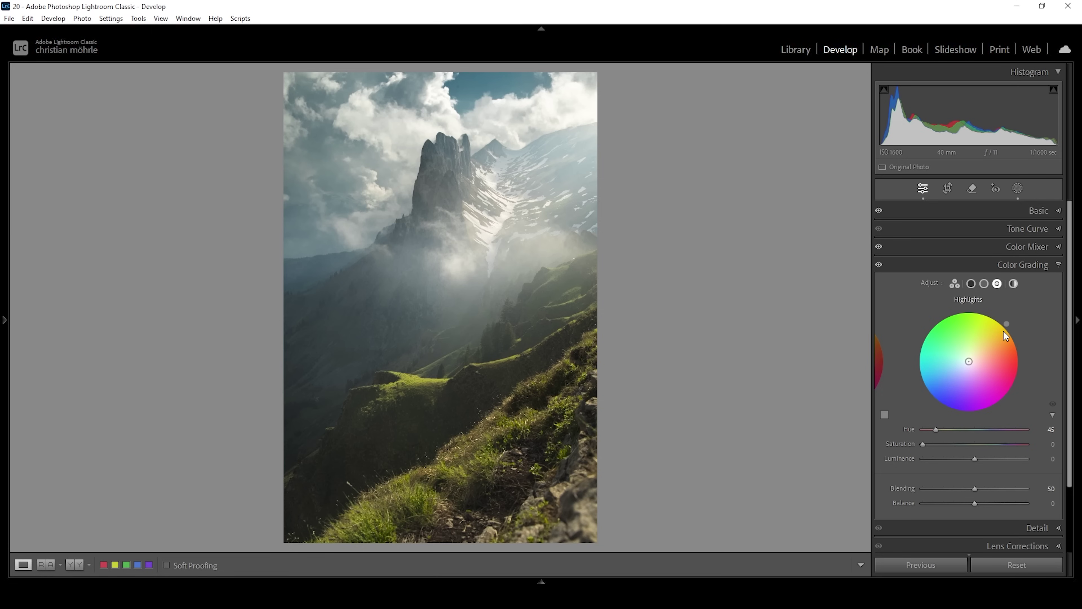
mouse_move(923, 443)
mouse_down()
mouse_move(944, 443)
mouse_move(931, 444)
mouse_up()
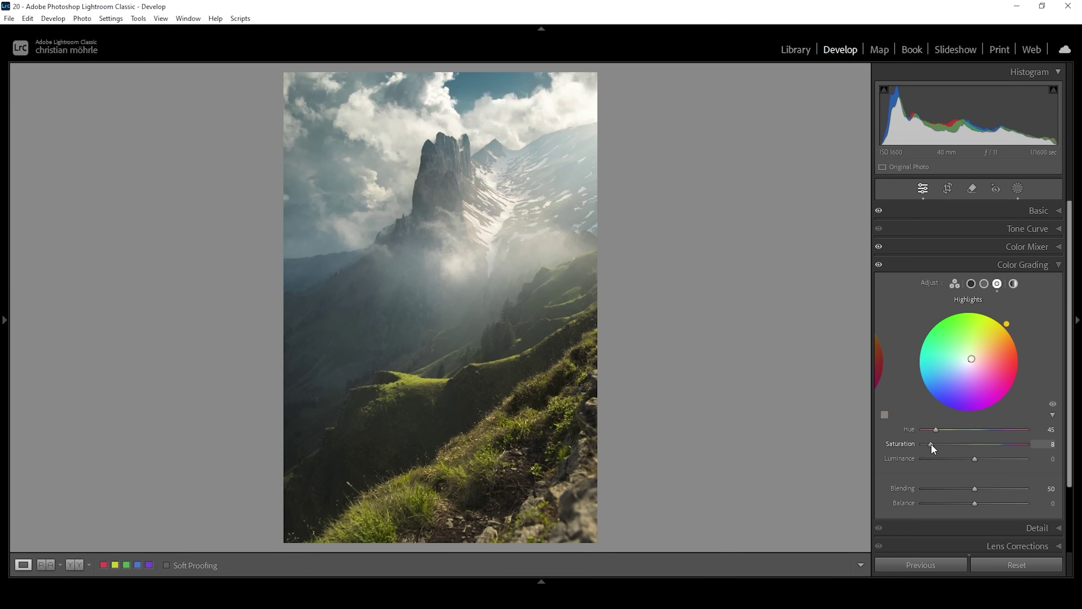
drag(931, 443, 928, 445)
Step: Set the Color Grading midtones to Hue 47 and Saturation 4, and add a subtle tint to the shadows
click(984, 284)
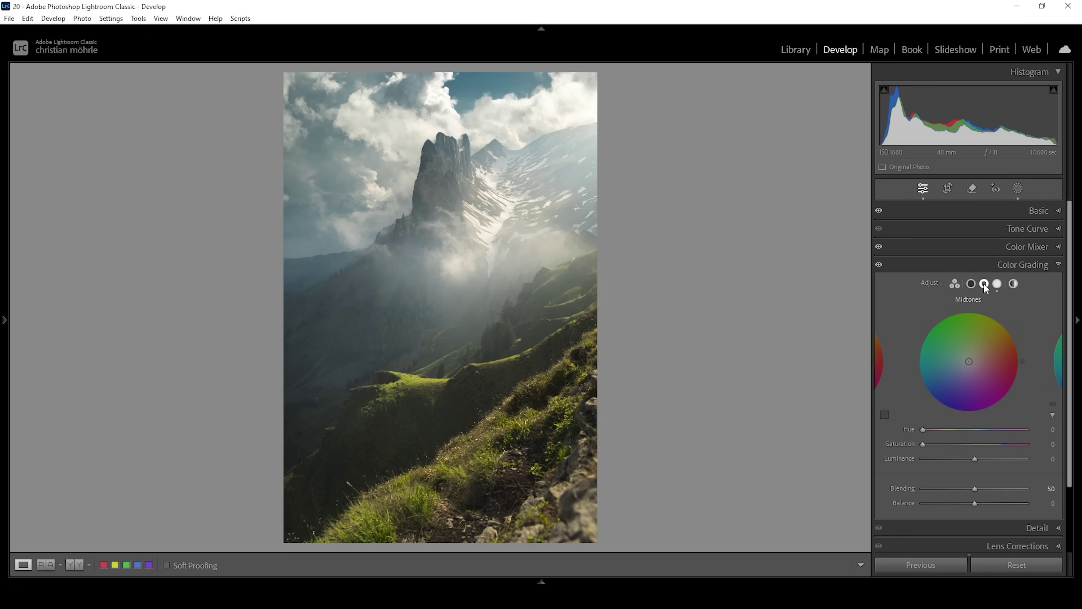
mouse_move(924, 428)
mouse_down()
mouse_move(941, 429)
mouse_move(926, 443)
mouse_up()
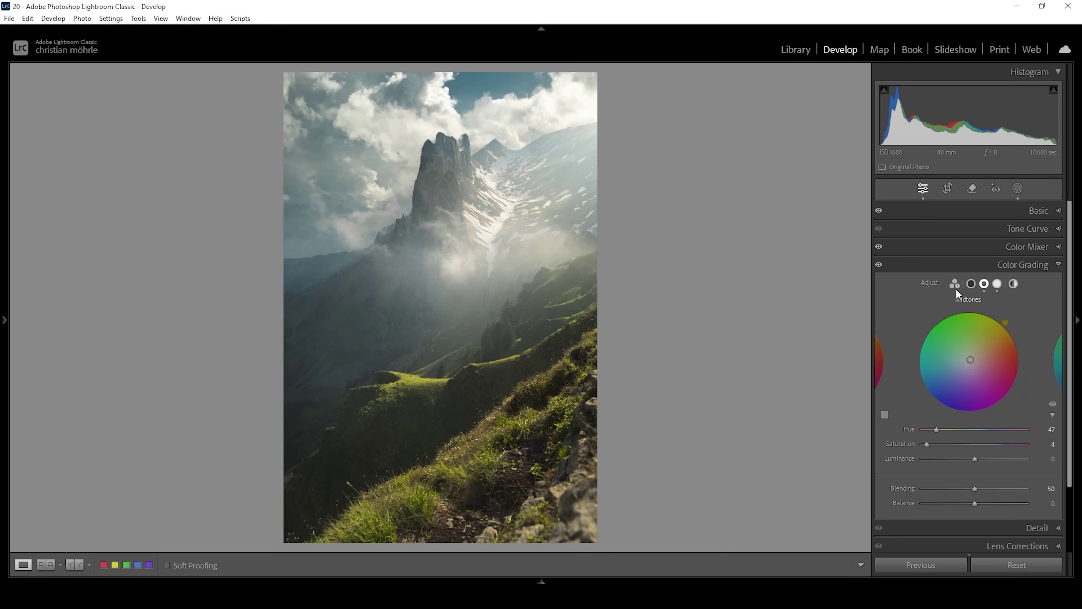
click(972, 284)
mouse_move(923, 429)
mouse_down()
mouse_move(992, 430)
mouse_move(931, 443)
mouse_up()
click(1032, 264)
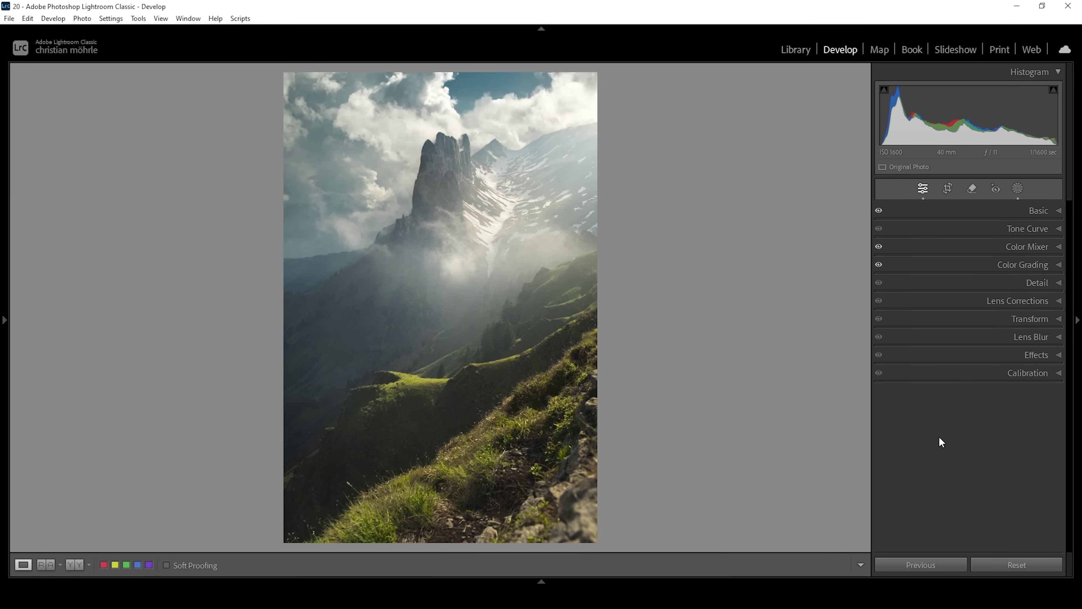
Step: Set the Blue Primary Hue to -10 in Calibration and slightly raise the Blue Primary Saturation
click(1028, 374)
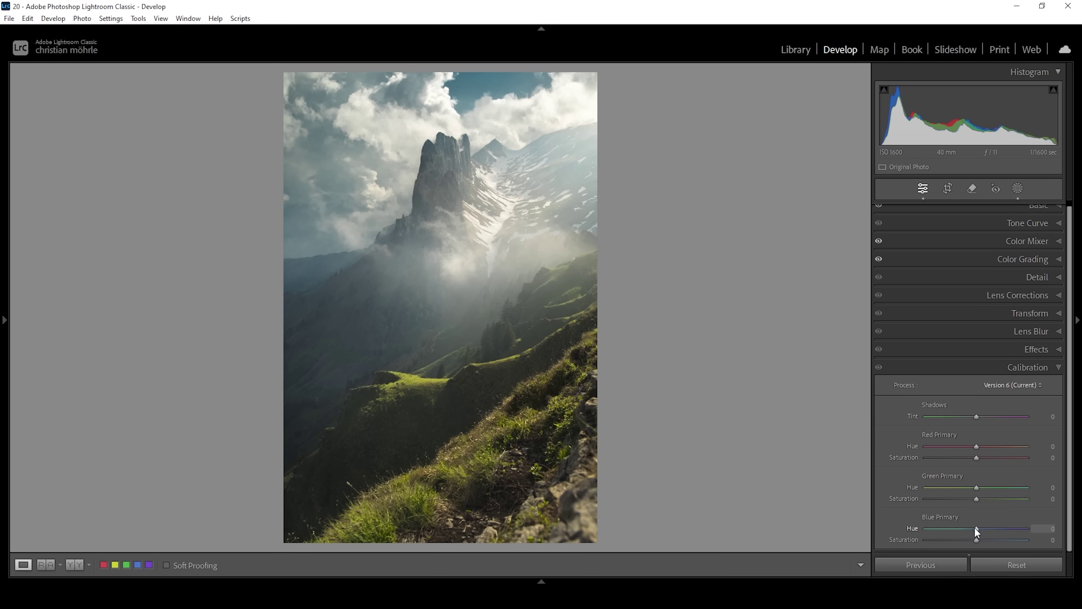
drag(978, 527, 972, 527)
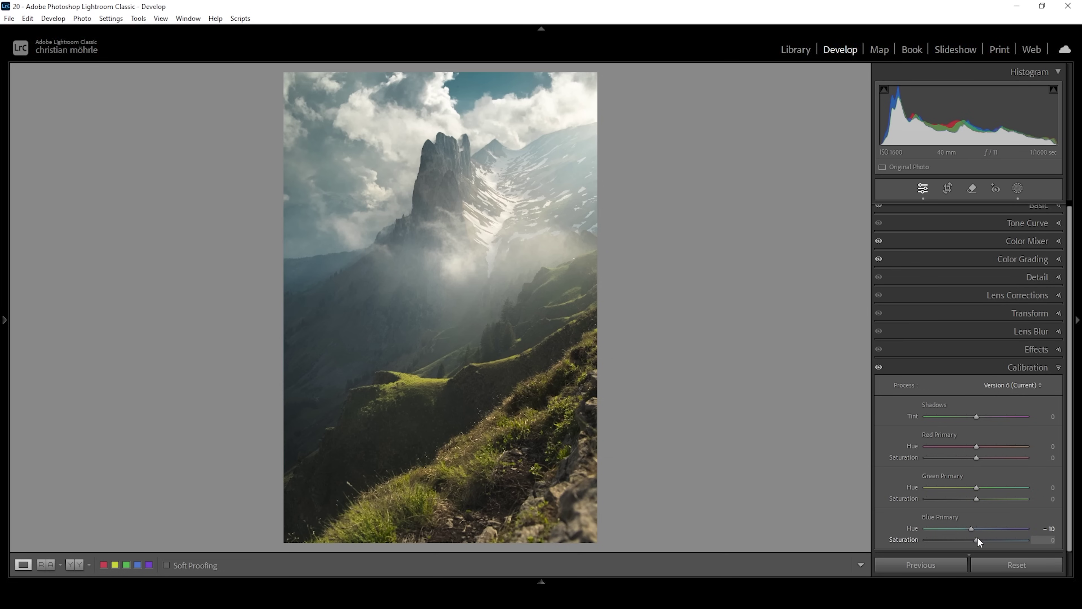
mouse_move(977, 536)
mouse_down()
mouse_move(993, 536)
mouse_move(983, 539)
mouse_up()
click(1031, 367)
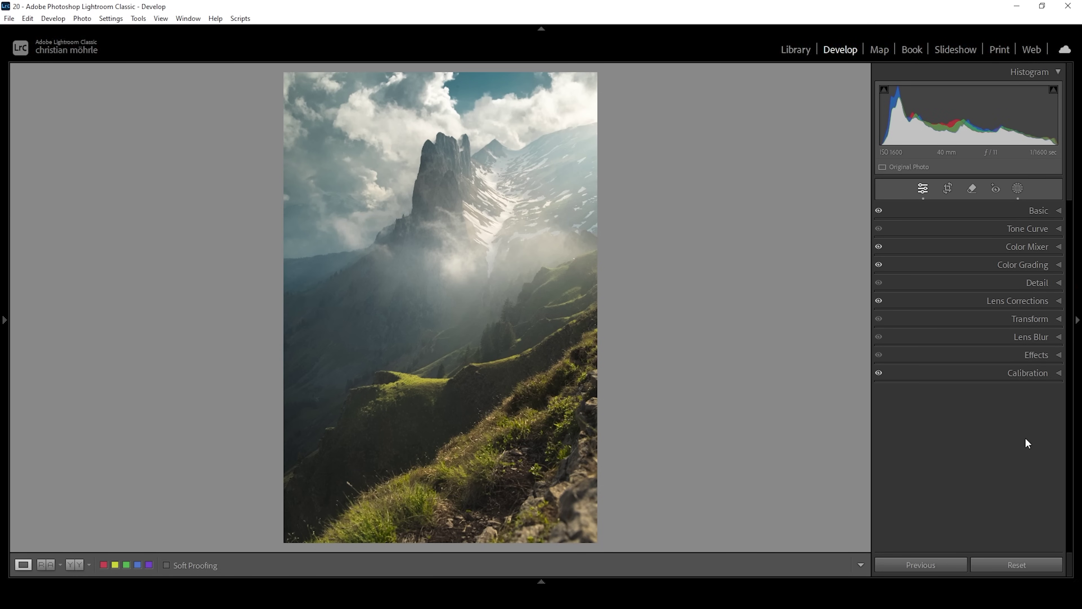
Step: Sharpen the photo with Amount 72, Radius 0.5, Detail 100 and Masking 62
click(1032, 282)
drag(947, 429, 845, 430)
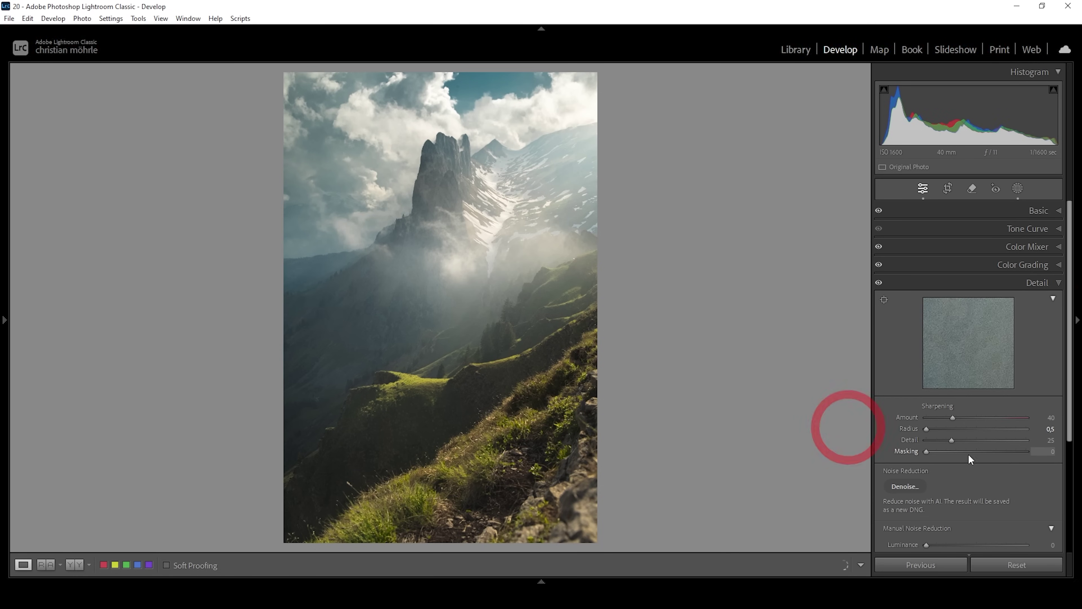
drag(945, 440, 1031, 439)
alt+click(929, 450)
drag(928, 451, 984, 451)
drag(954, 417, 972, 418)
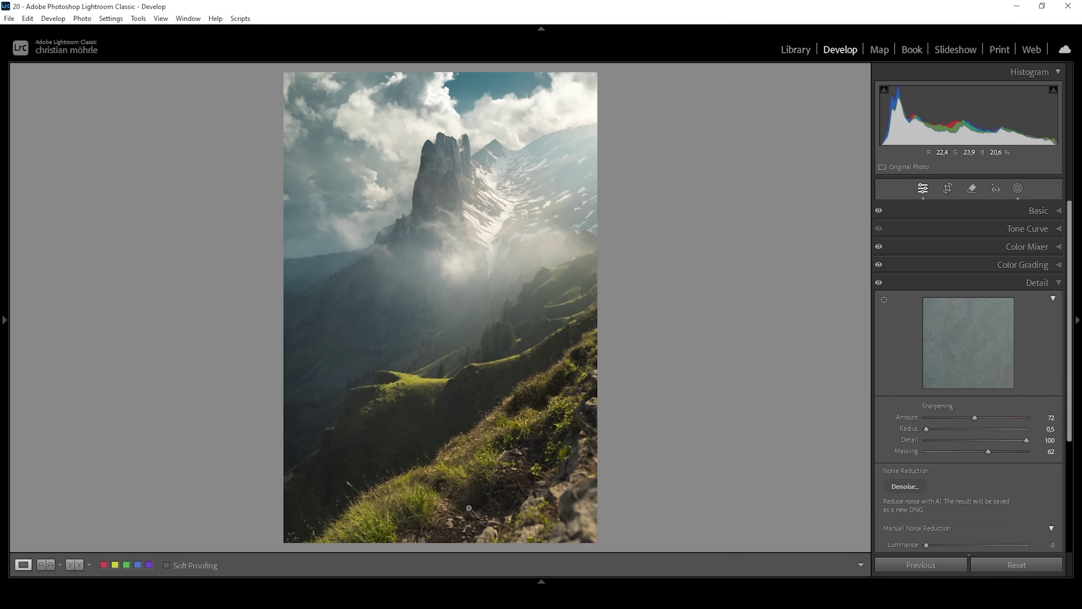
Step: Open the edited photo as a Smart Object in Photoshop
click(541, 580)
right_click(68, 529)
mouse_move(143, 247)
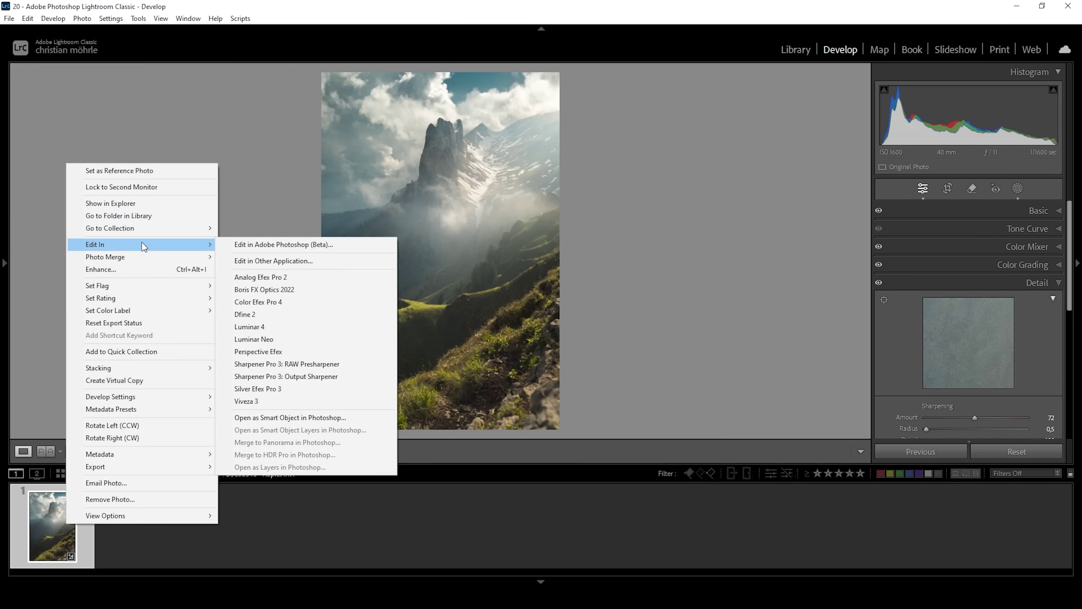
click(315, 417)
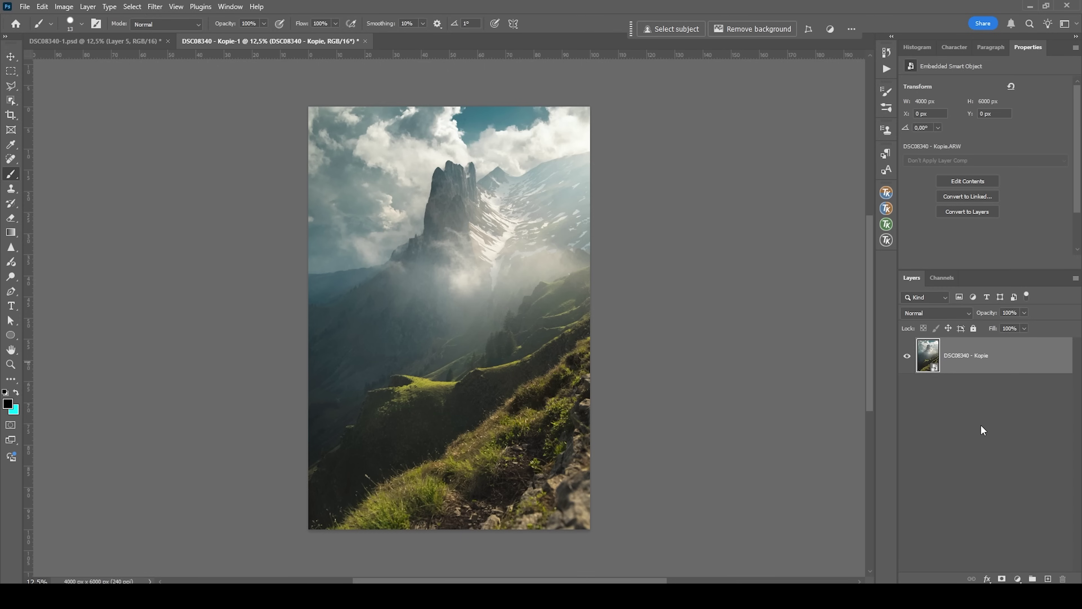
Step: Duplicate the Smart Object layer and rasterize the copy
key(ctrl+j)
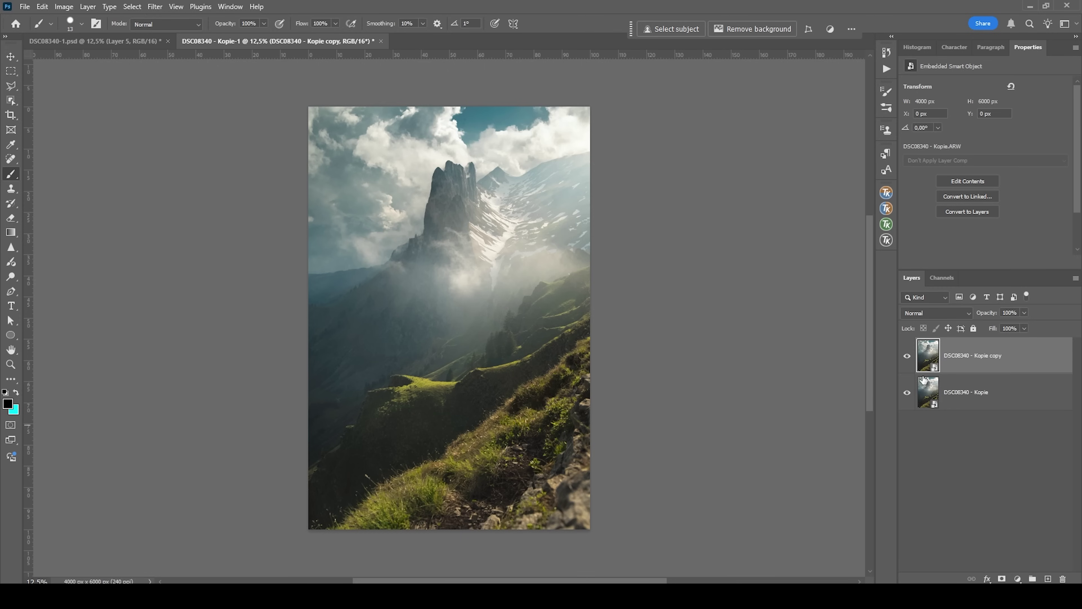
right_click(950, 355)
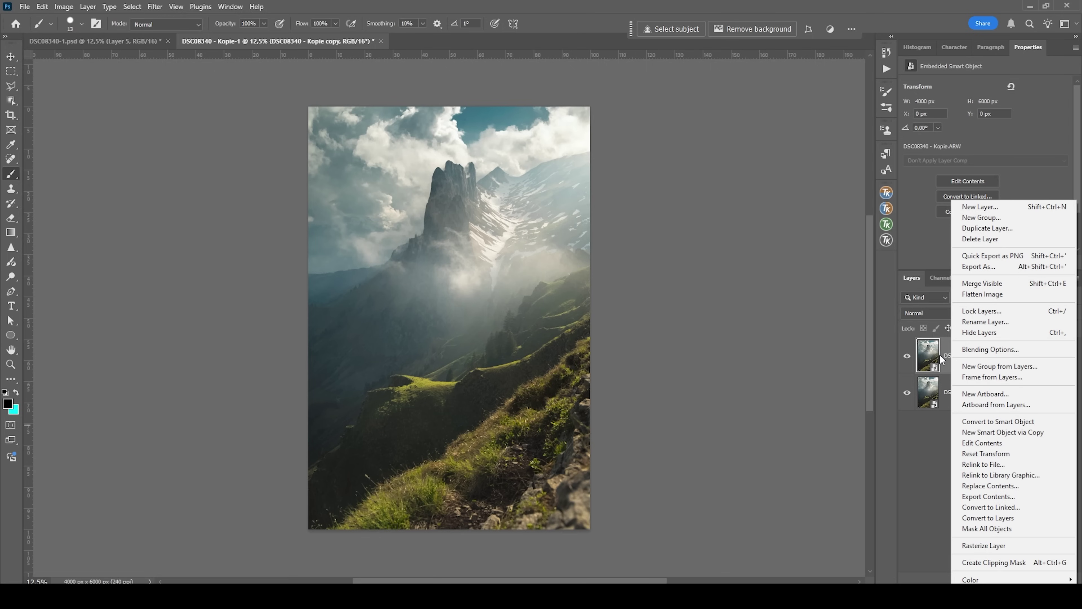
click(1012, 547)
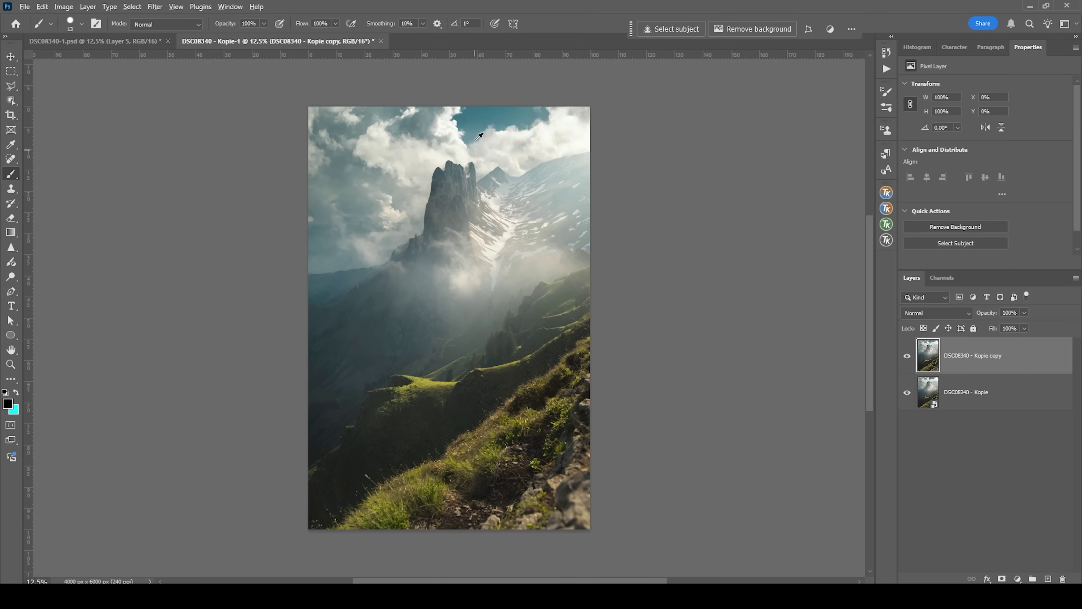
Step: Remove the dark spot in the blue sky and the blemish at the left edge of the clouds with the Spot Healing Brush
scroll(478, 104, up, 6)
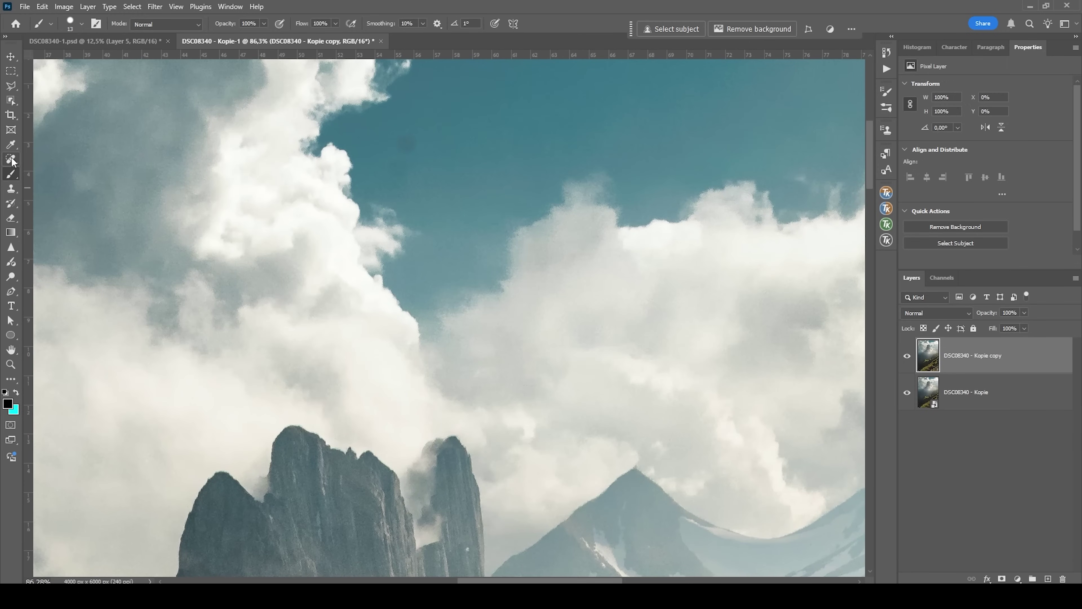
right_click(10, 159)
click(51, 160)
click(408, 144)
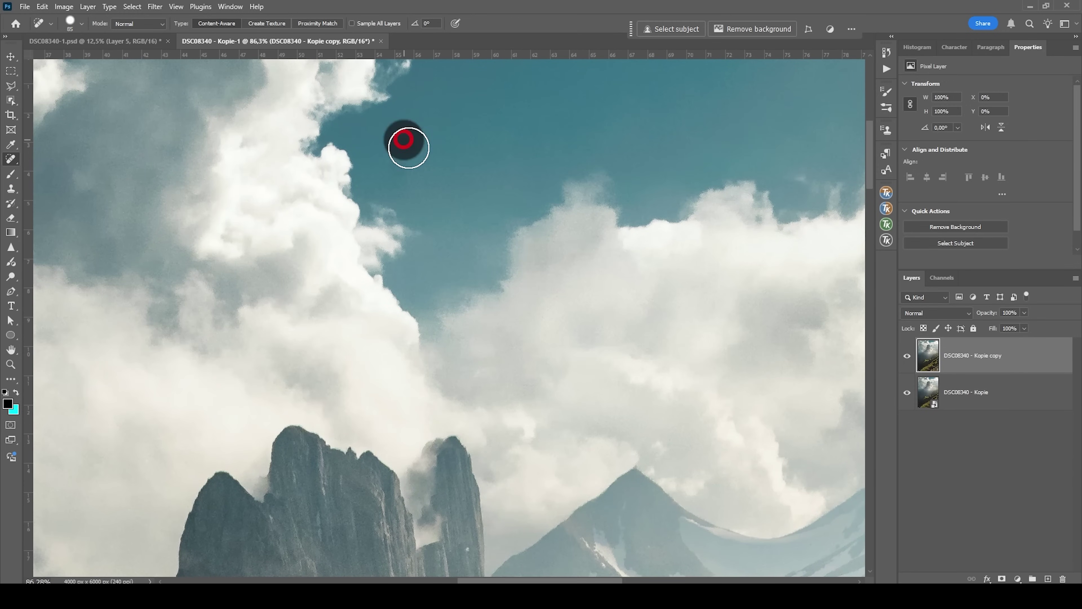
scroll(469, 213, down, 5)
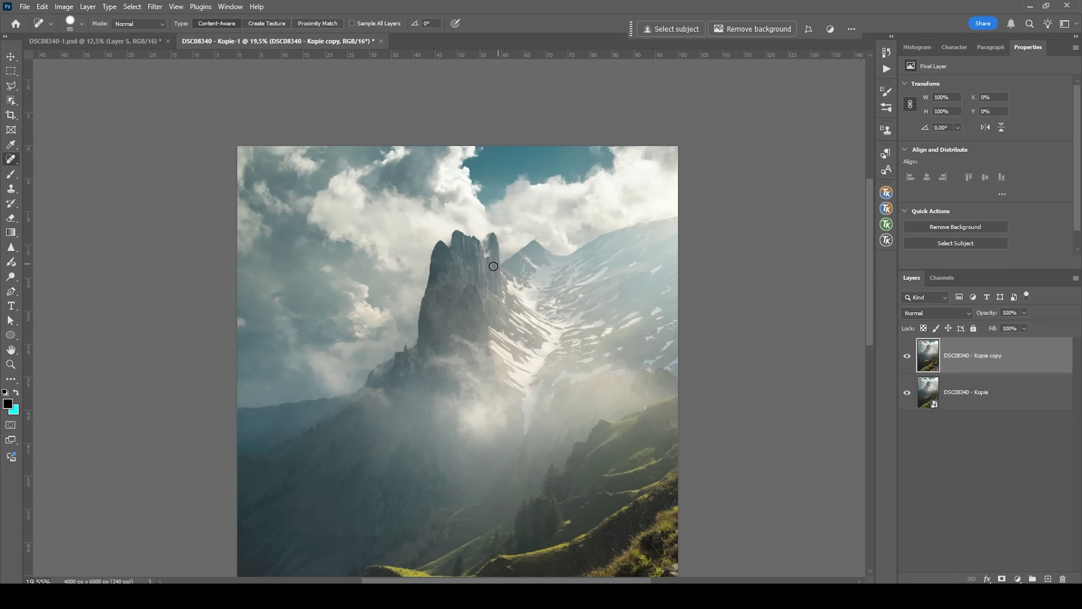
scroll(256, 333, up, 3)
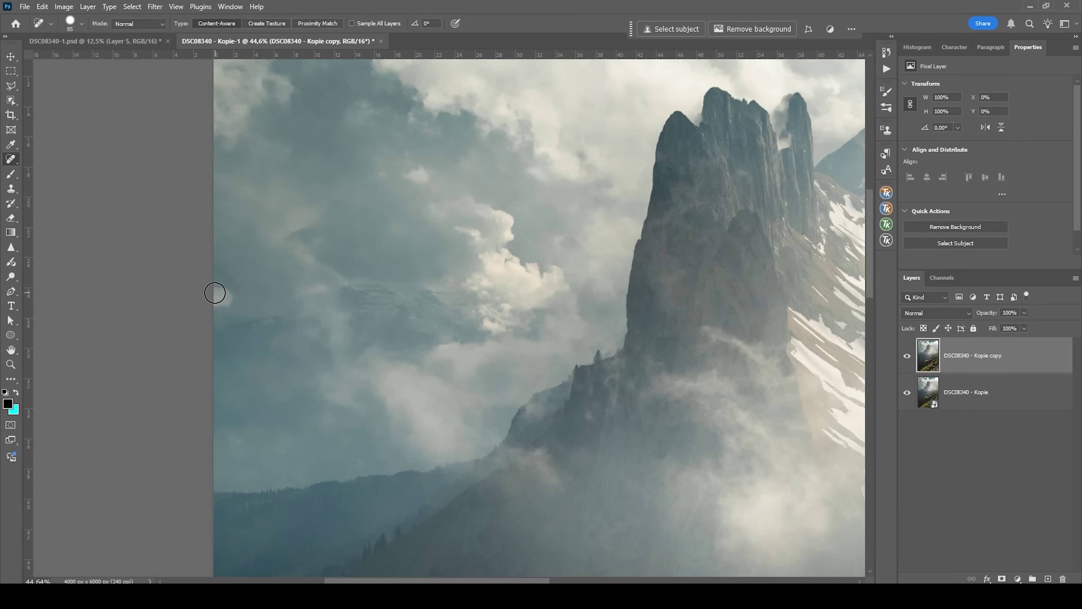
click(222, 295)
scroll(272, 209, down, 4)
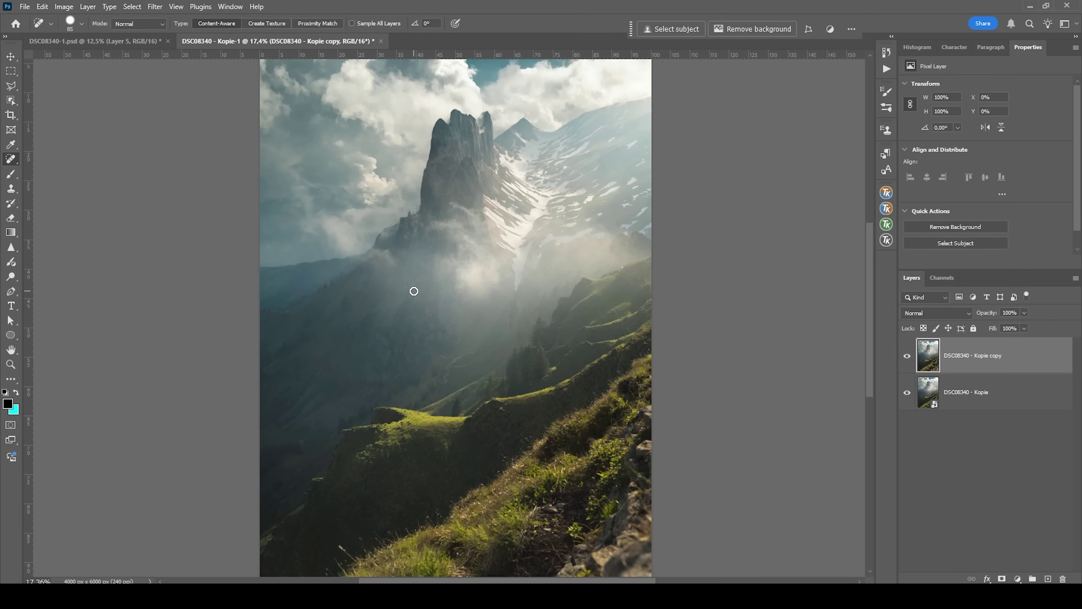
Step: Select the rocks and bare dirt path in the lower-right foreground with the Polygonal Lasso, adding the remaining dirt areas to the selection
scroll(413, 293, down, 3)
scroll(496, 373, up, 3)
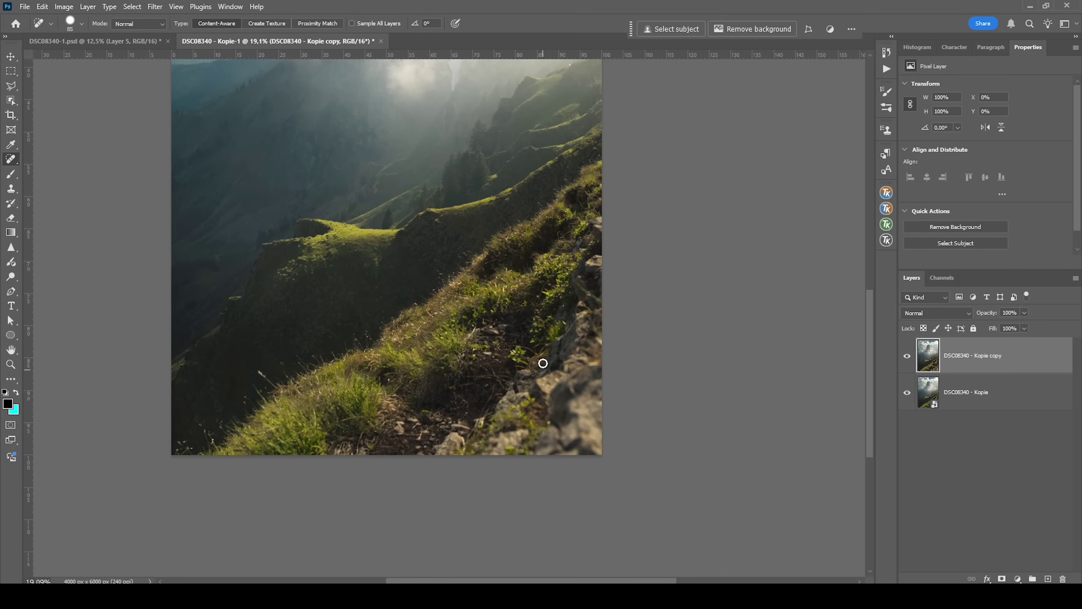
scroll(540, 362, down, 1)
key(l)
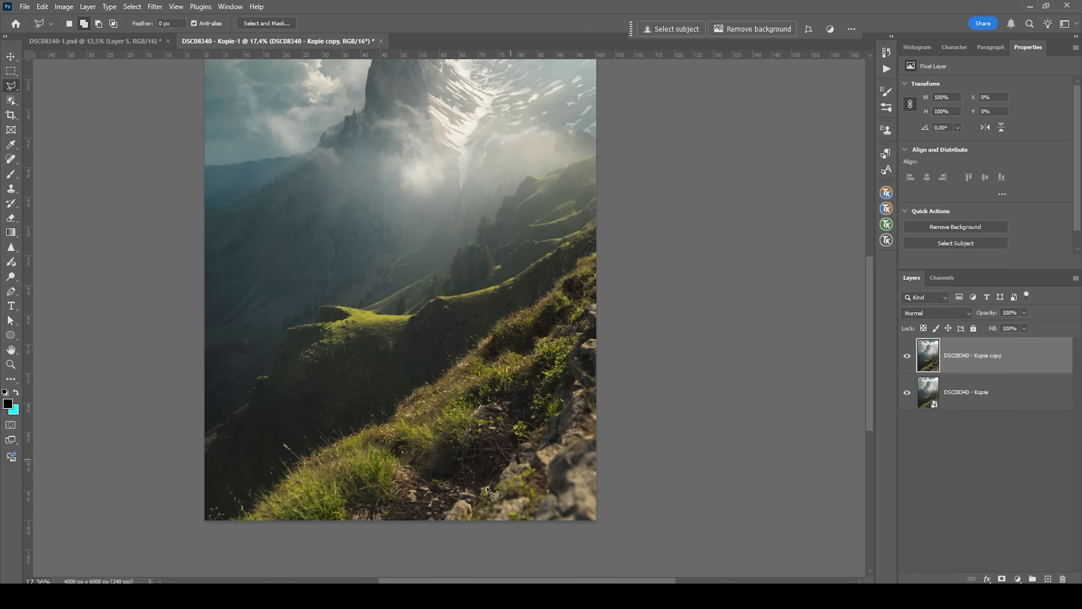
click(435, 532)
click(453, 492)
click(472, 486)
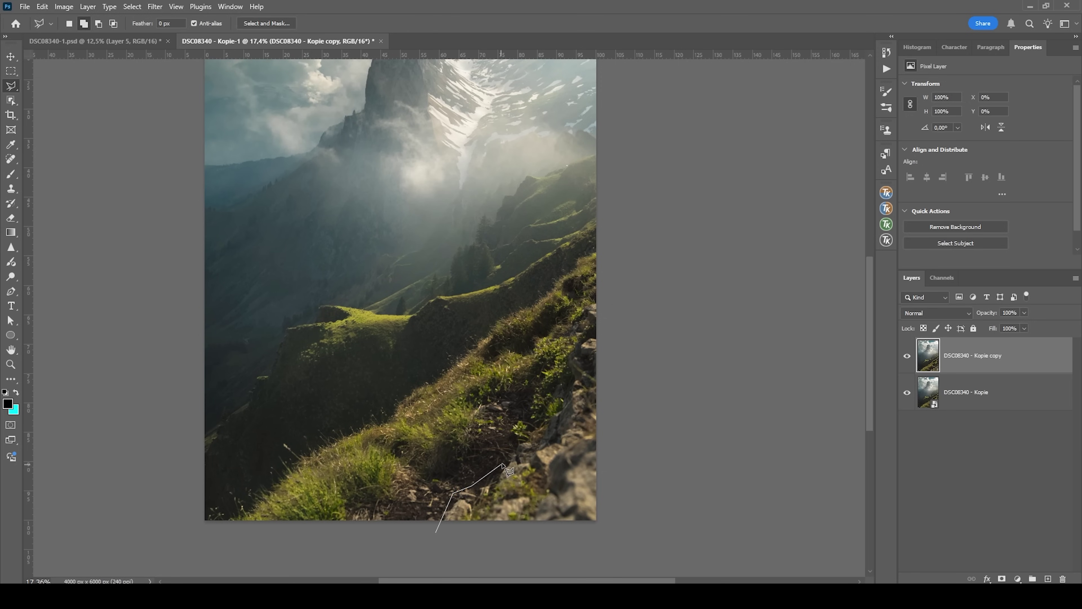
click(531, 439)
click(538, 410)
click(561, 371)
click(562, 326)
click(579, 306)
click(599, 295)
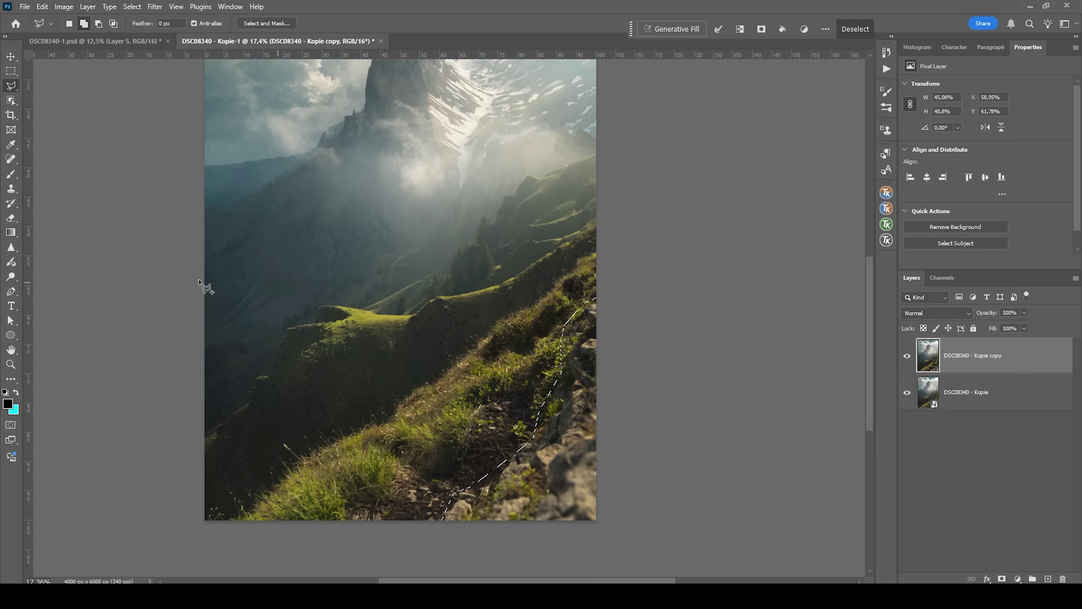
scroll(447, 514, down, 1)
click(437, 515)
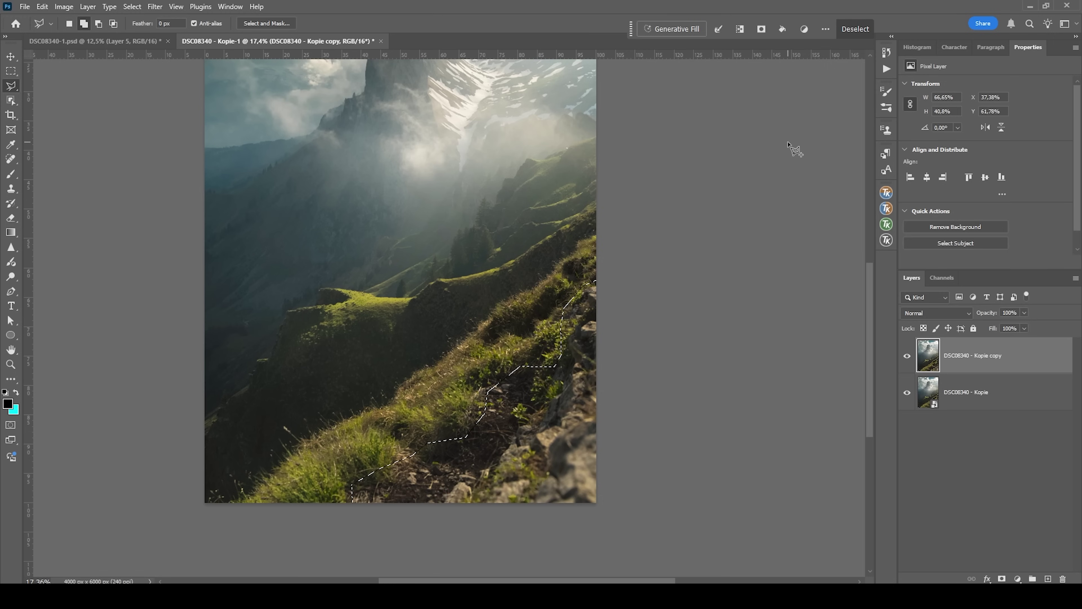
Step: Replace the selected rocks and dirt using Generative Fill with an empty prompt, keep the third variation and inspect the filled foreground
click(677, 28)
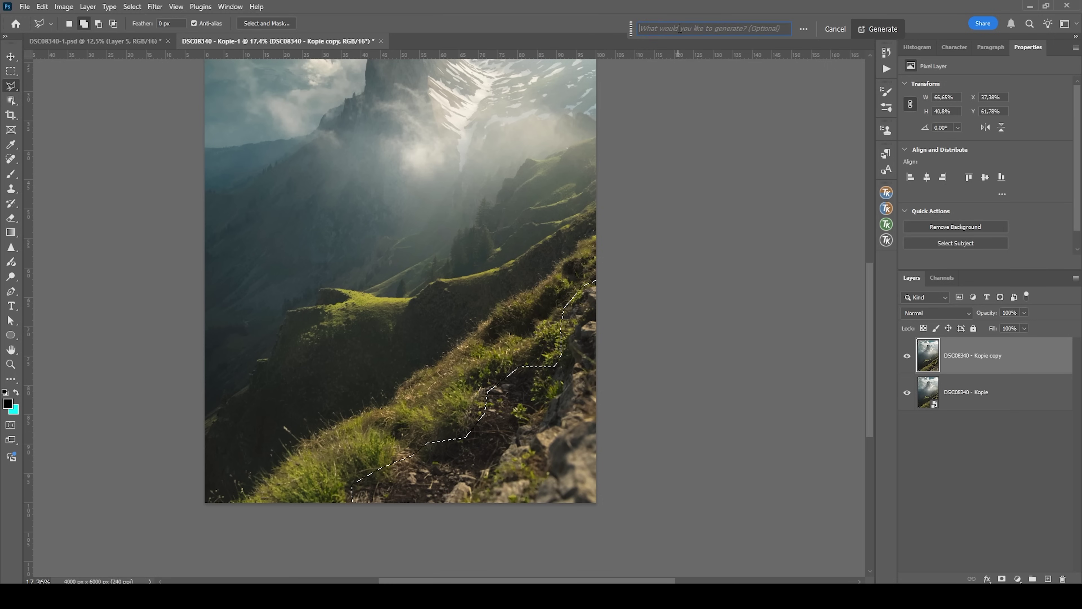
click(875, 27)
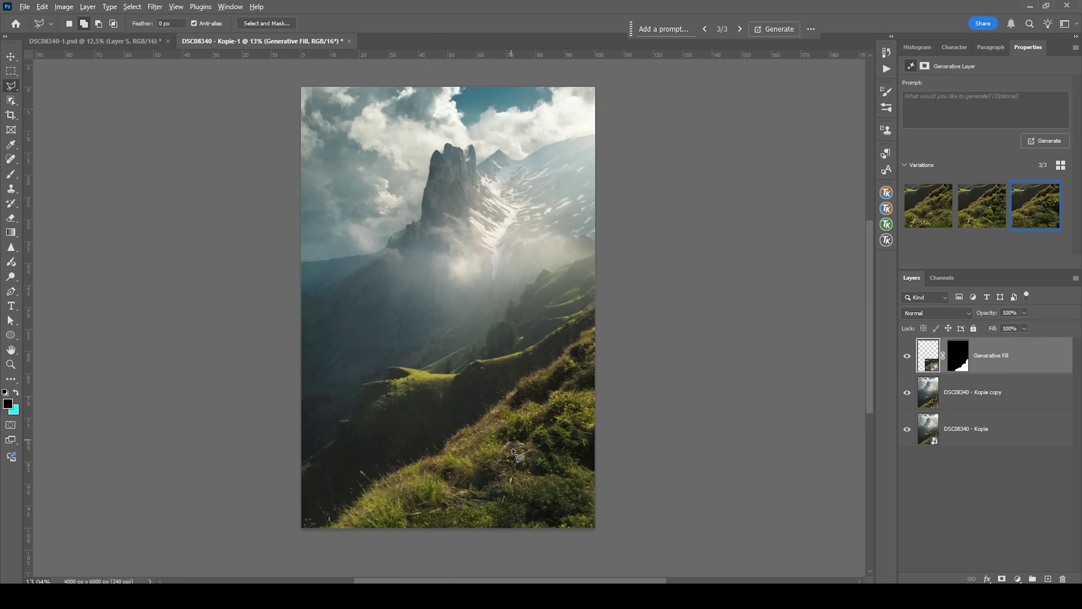
scroll(514, 428, up, 3)
scroll(509, 447, up, 1)
scroll(502, 462, down, 2)
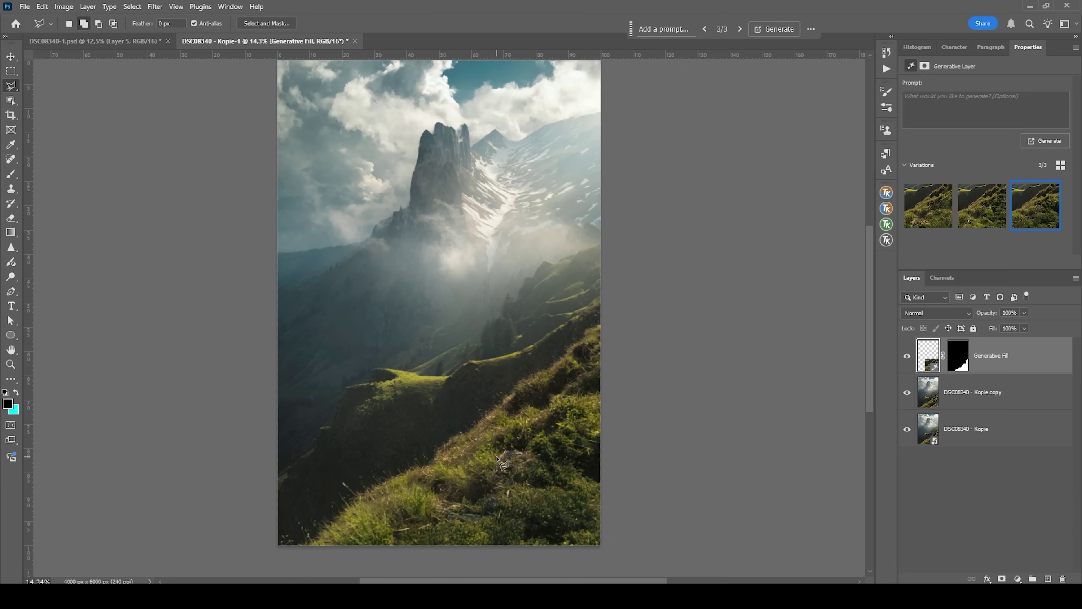
Step: Stamp all visible layers into a new top layer and add a Levels adjustment layer above it
key(ctrl+shift+alt+e)
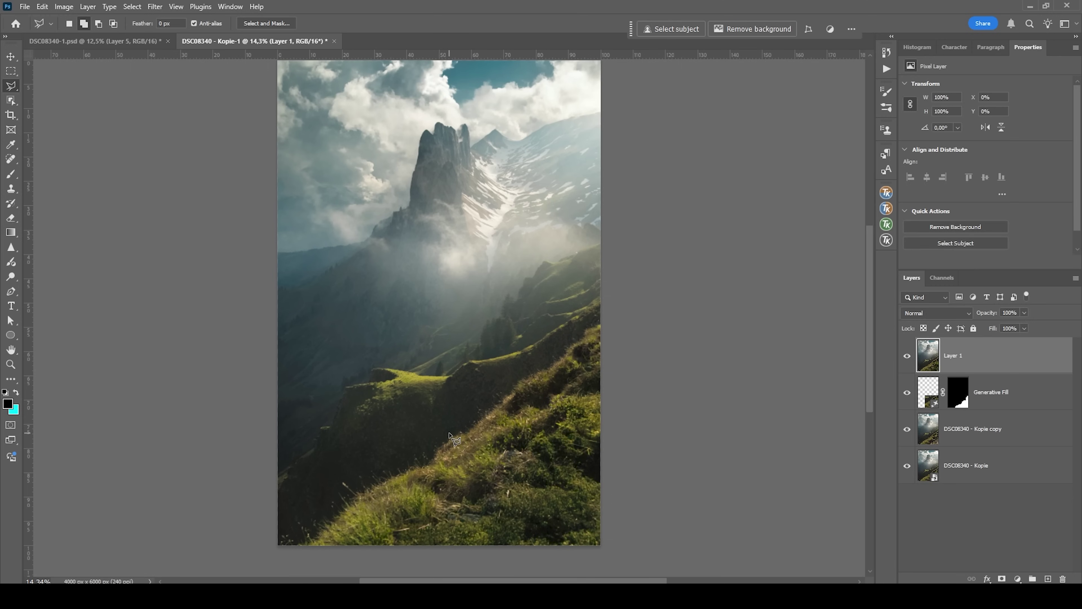
click(1017, 578)
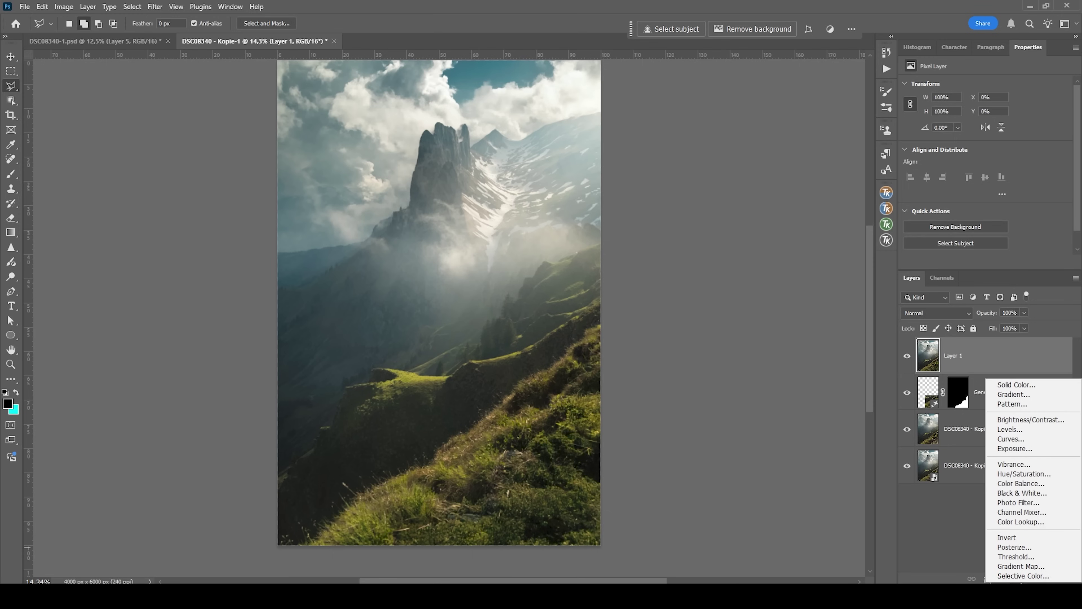
click(1037, 428)
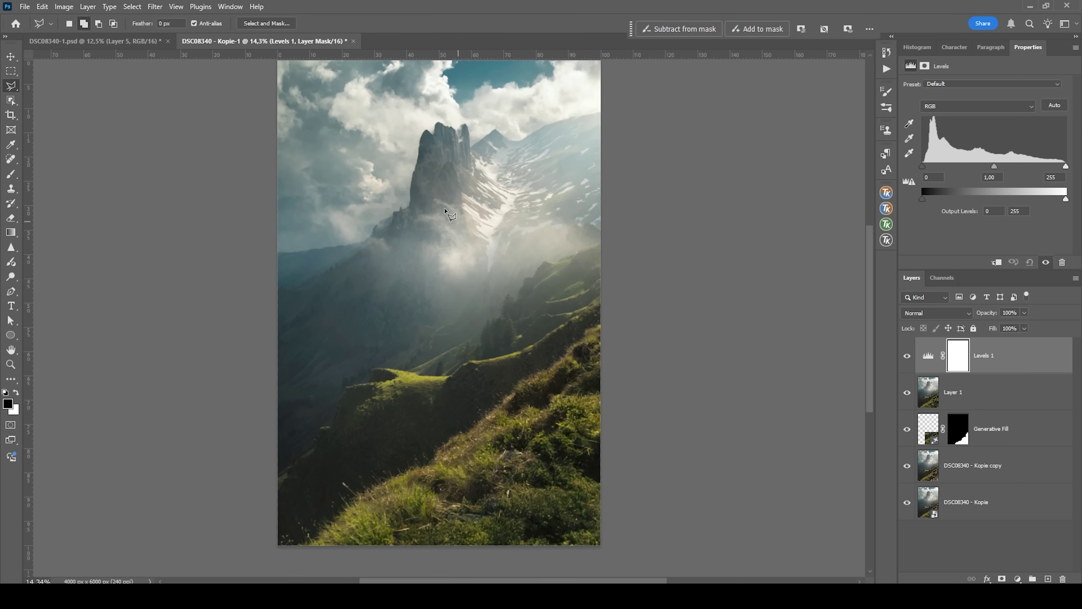
Step: Hide the Levels effect above the green ridge with a black linear gradient on its mask, set the white input to 213 and darken midtones slightly
key(g)
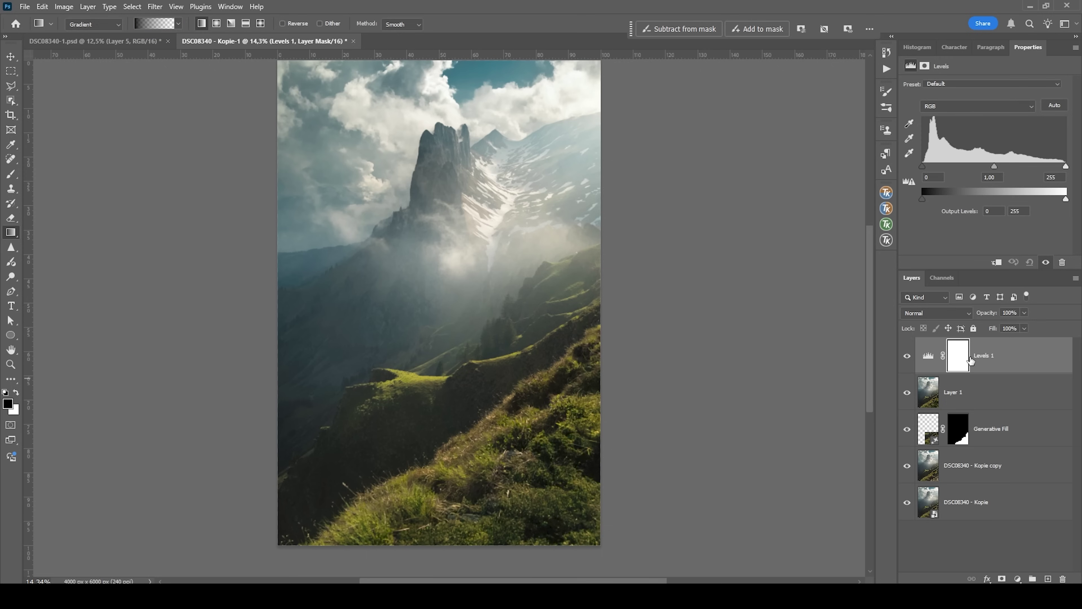
drag(391, 255, 422, 360)
click(392, 257)
drag(393, 264, 401, 276)
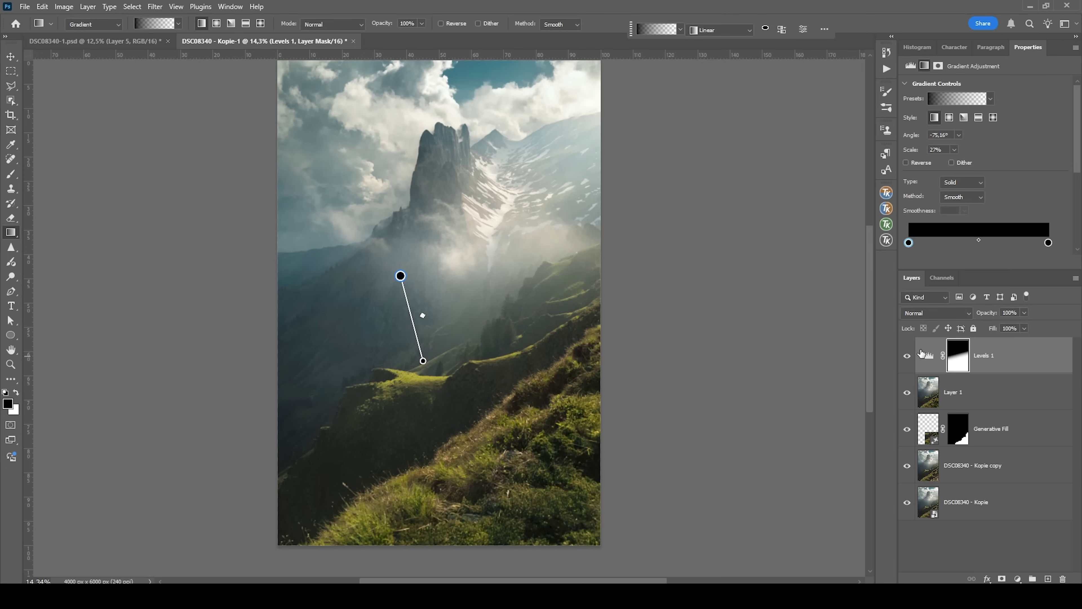
click(929, 359)
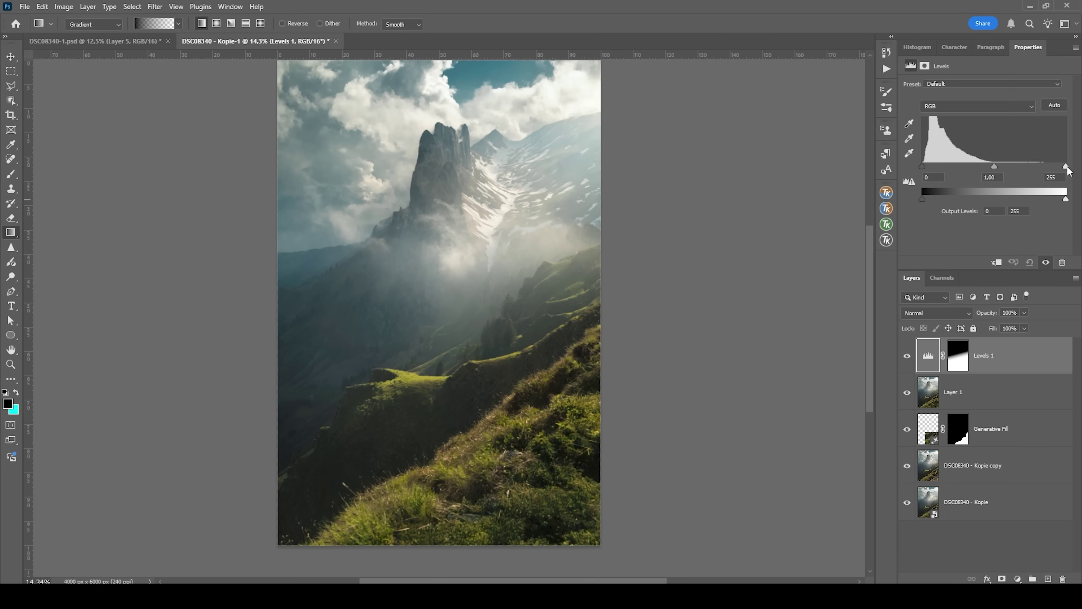
drag(1067, 167, 985, 168)
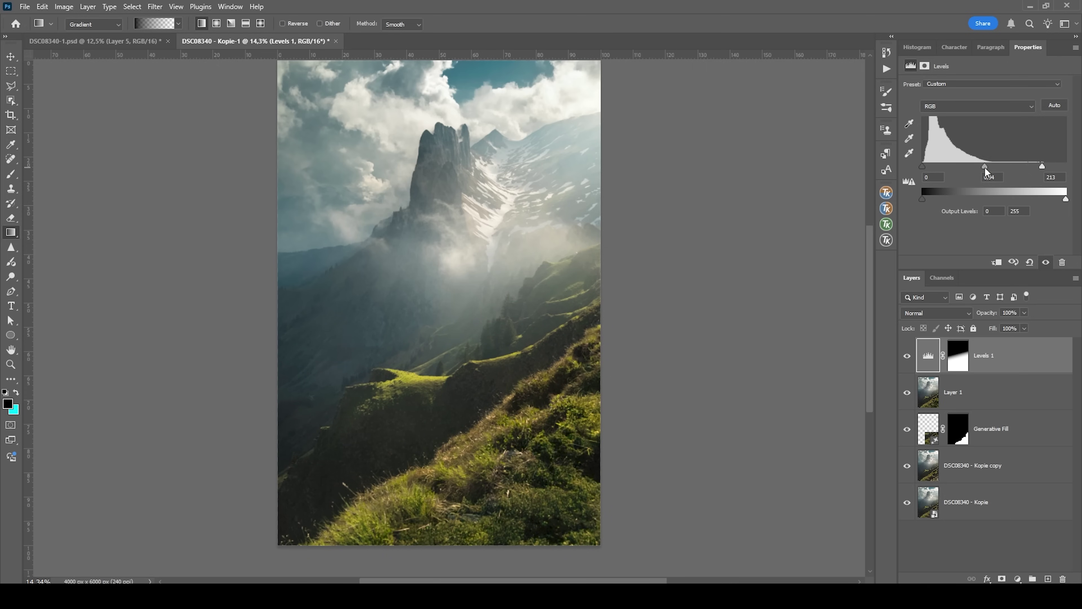
Step: Compare the image with and without the Levels adjustment
click(907, 356)
click(907, 356)
click(907, 356)
click(907, 356)
click(907, 357)
click(908, 357)
click(907, 356)
click(907, 357)
click(907, 357)
click(907, 357)
click(907, 356)
click(908, 356)
Step: Paint black on the Levels mask with a large soft brush over the hazy valley and the lower-right foreground, leaving a diagonal band unmasked
click(958, 356)
key(b)
drag(434, 317, 419, 317)
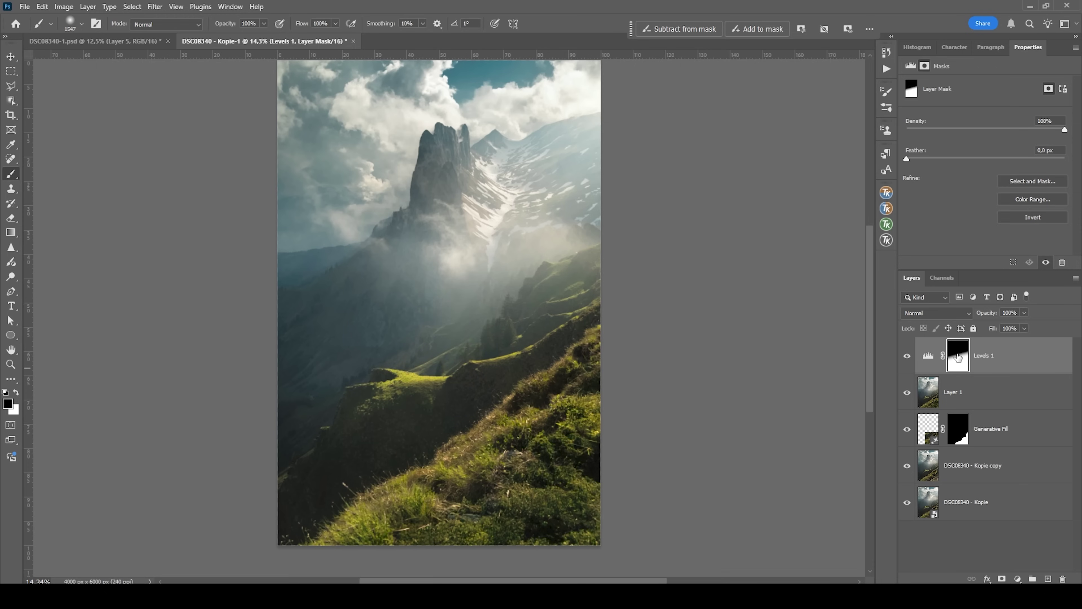
mouse_move(310, 381)
mouse_down()
mouse_move(246, 398)
mouse_move(348, 321)
mouse_move(419, 319)
mouse_move(587, 203)
mouse_up()
drag(553, 514, 580, 493)
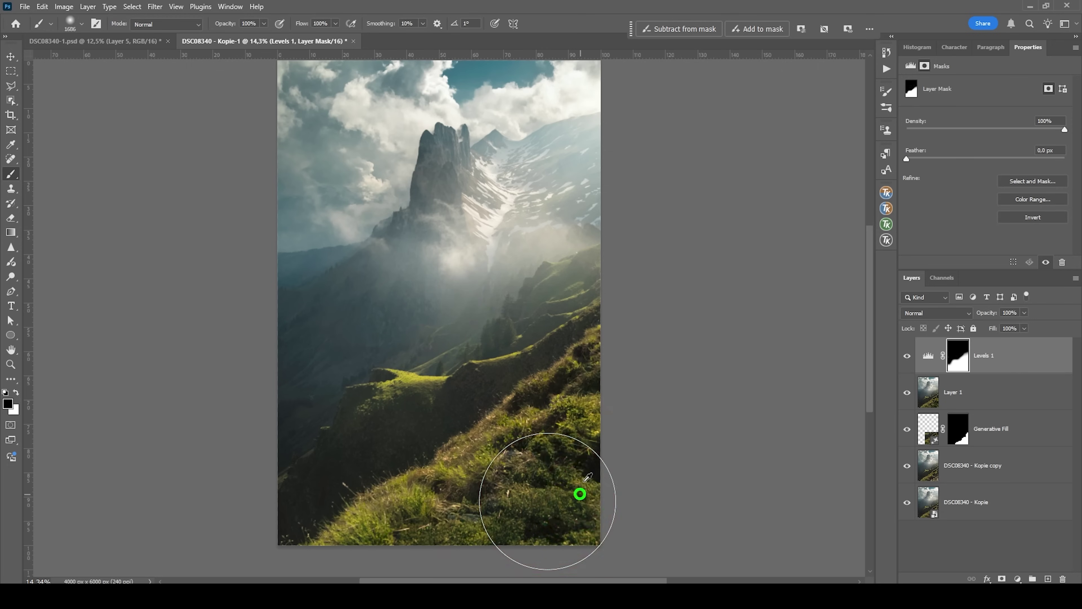
mouse_move(595, 449)
mouse_down()
mouse_move(439, 547)
mouse_move(542, 520)
mouse_move(615, 464)
mouse_move(643, 394)
mouse_up()
scroll(773, 376, up, 1)
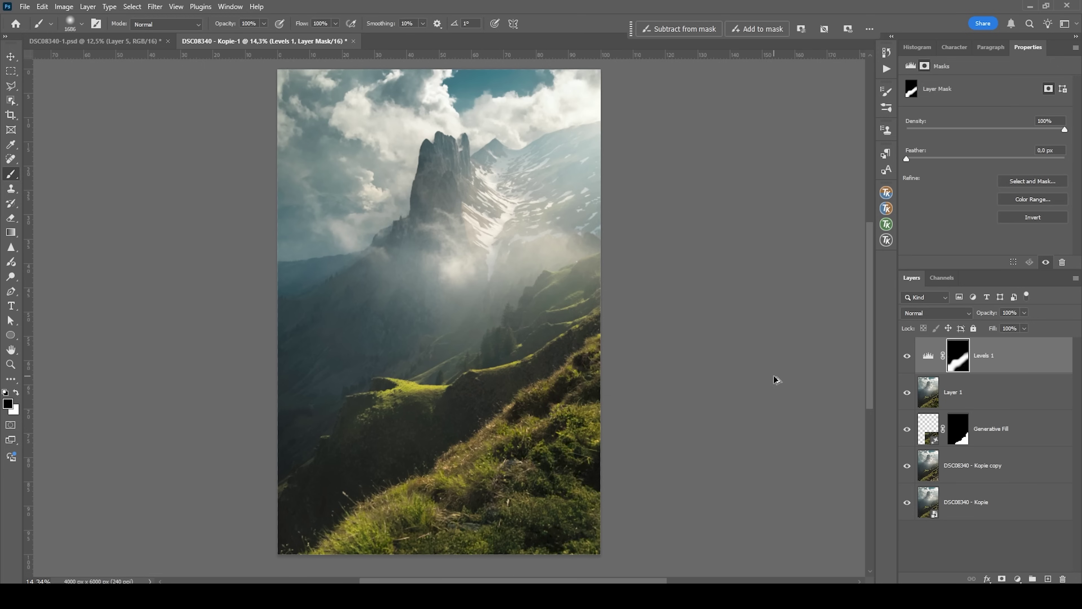
Step: Stamp all visible layers into a new top layer and apply a Gaussian Blur with a 49.8-pixel radius to it
key(ctrl+shift+alt+e)
click(154, 6)
mouse_move(204, 137)
click(340, 184)
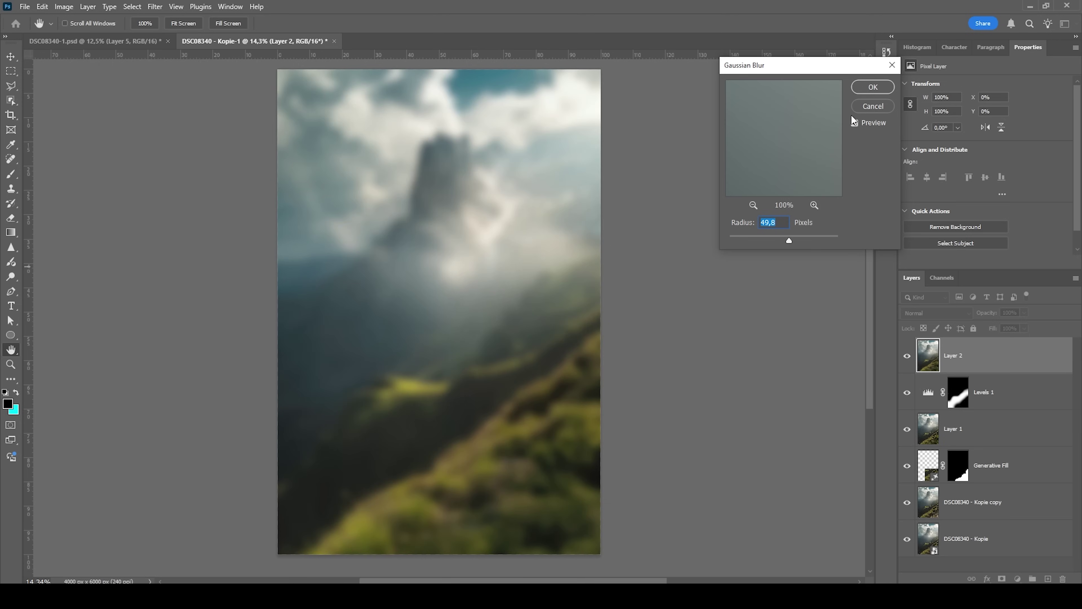
click(873, 87)
key(b)
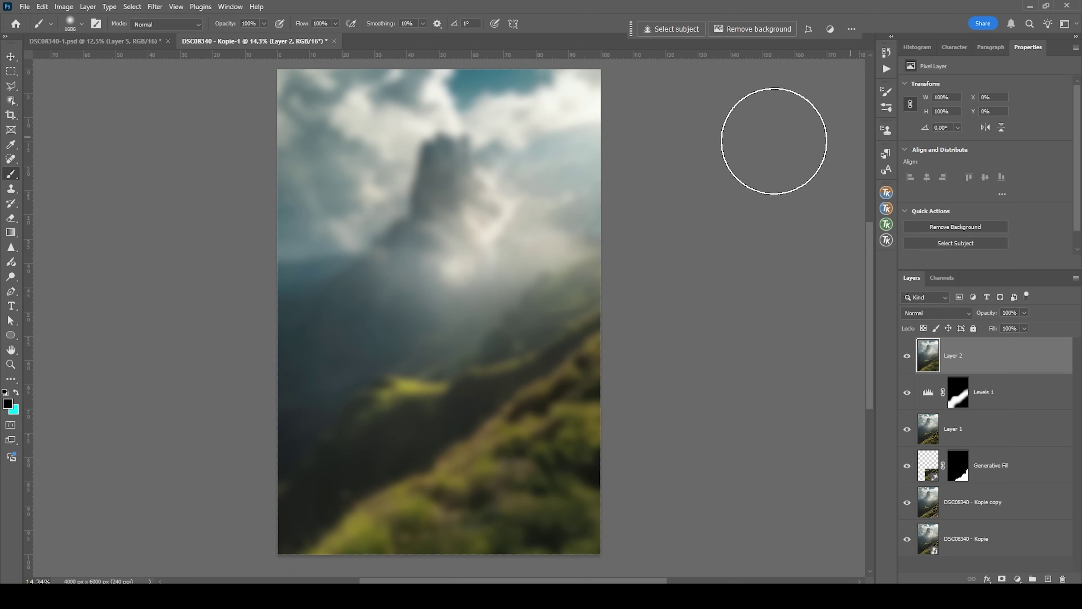
Step: Fade the Gaussian Blur to 20% opacity in Lighten mode
click(42, 7)
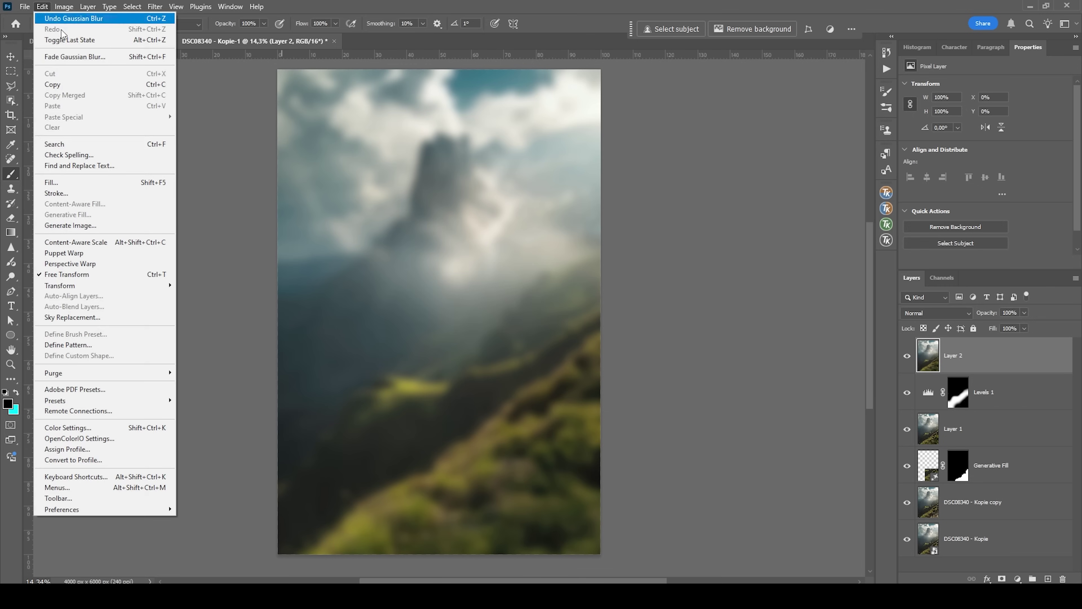
click(88, 58)
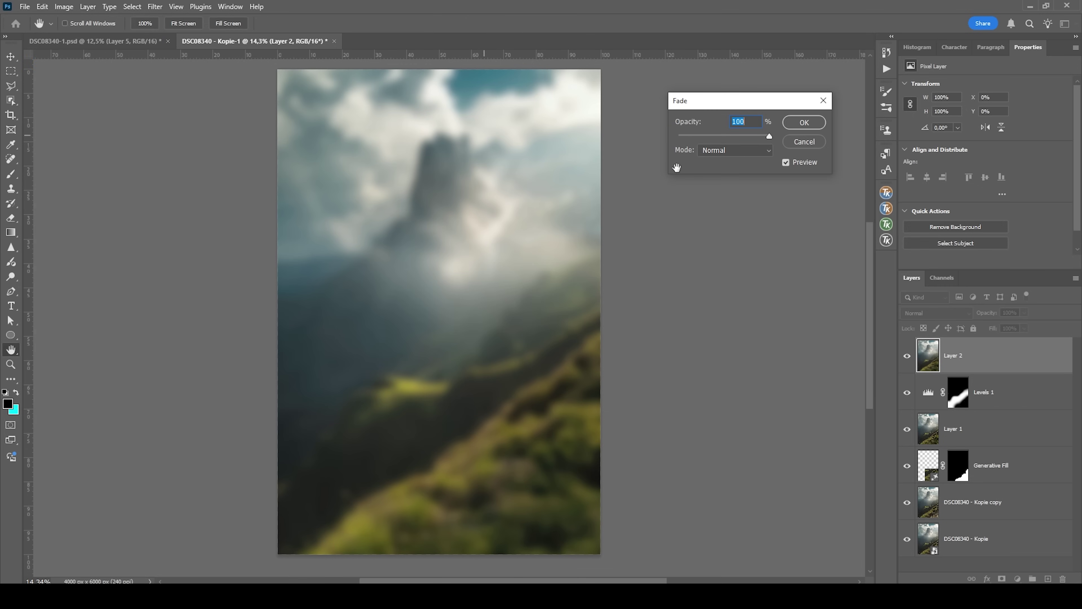
click(747, 149)
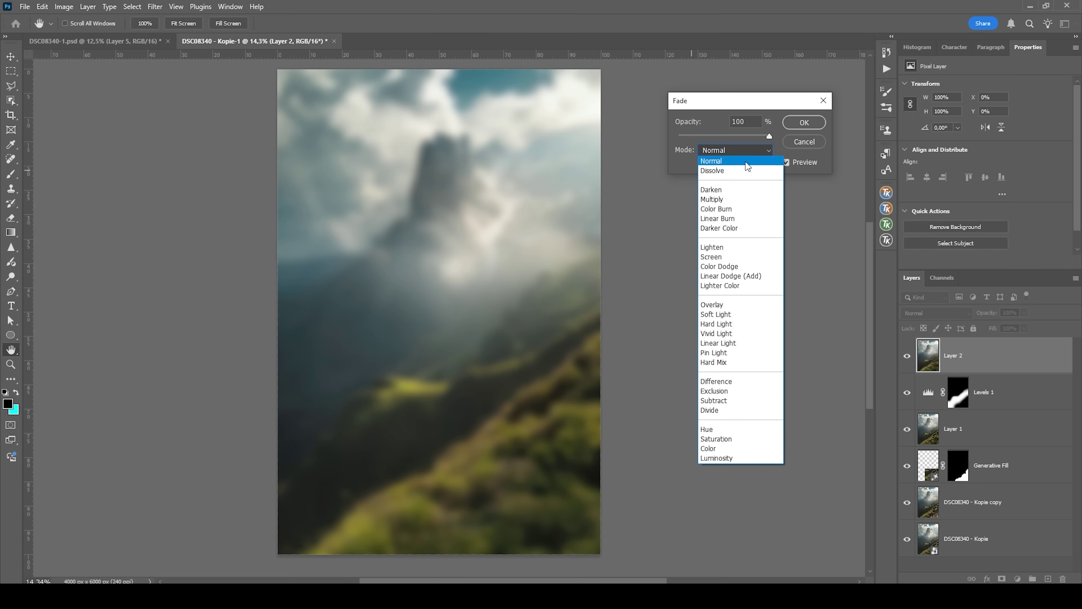
click(766, 246)
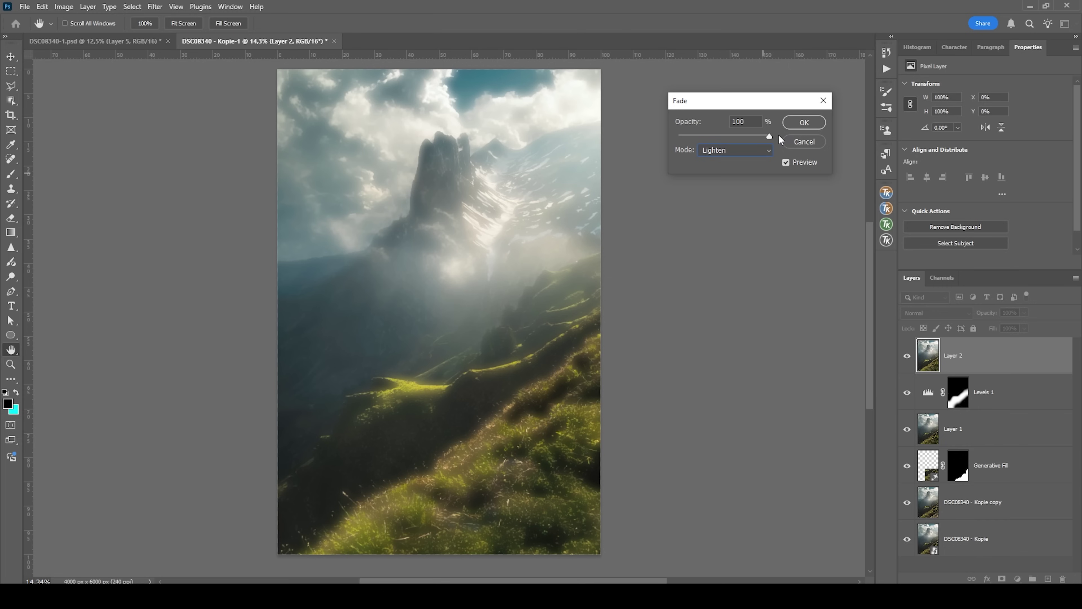
drag(708, 135, 697, 138)
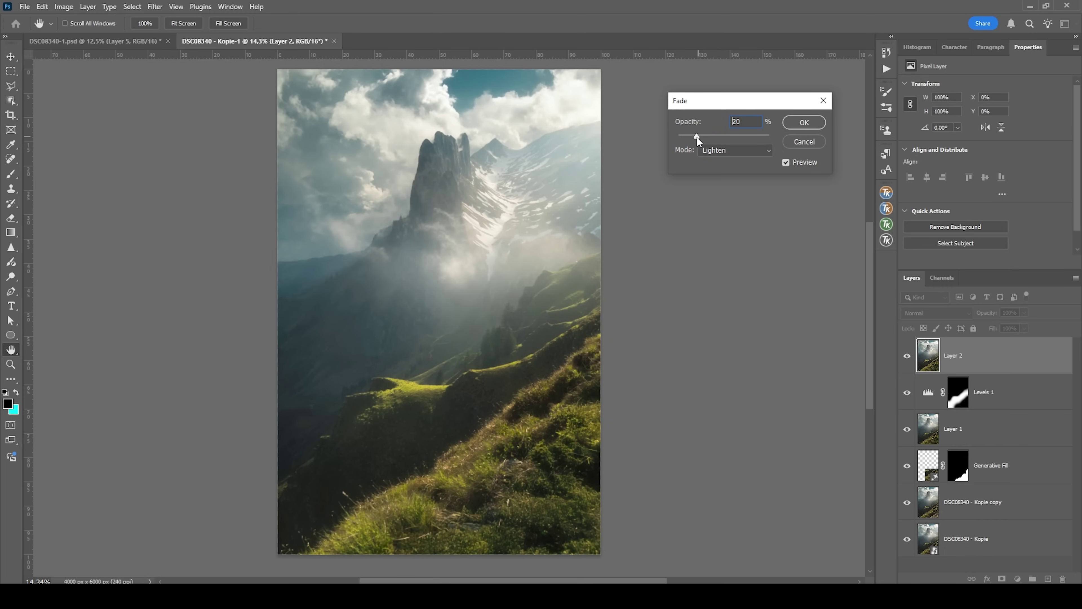
click(809, 122)
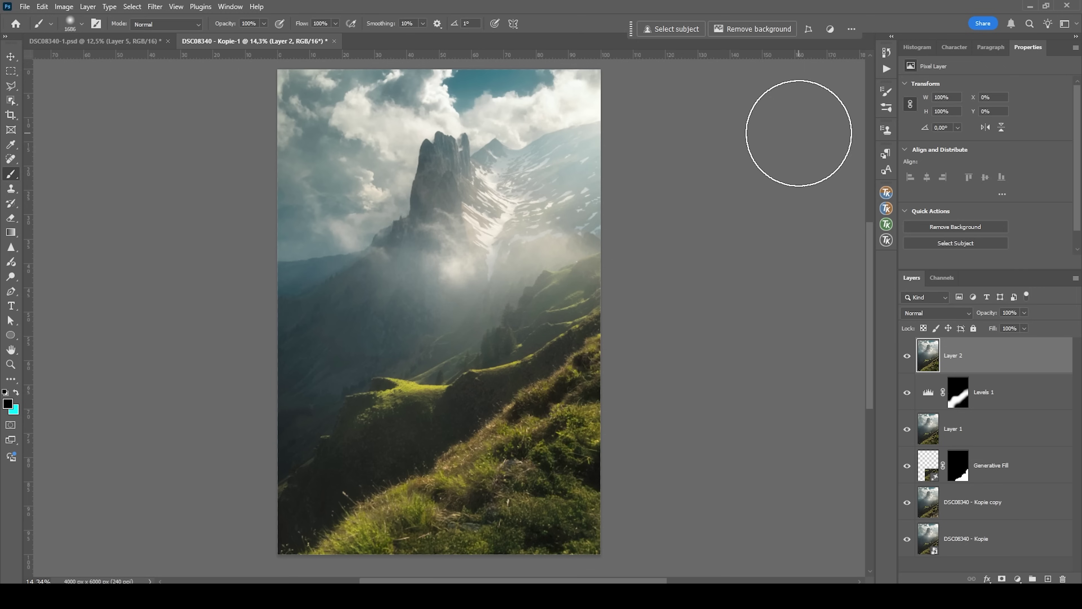
Step: Exclude the shadows from the glow layer by splitting its Blend If black point for the current layer to 0/89, and compare before and after
right_click(954, 361)
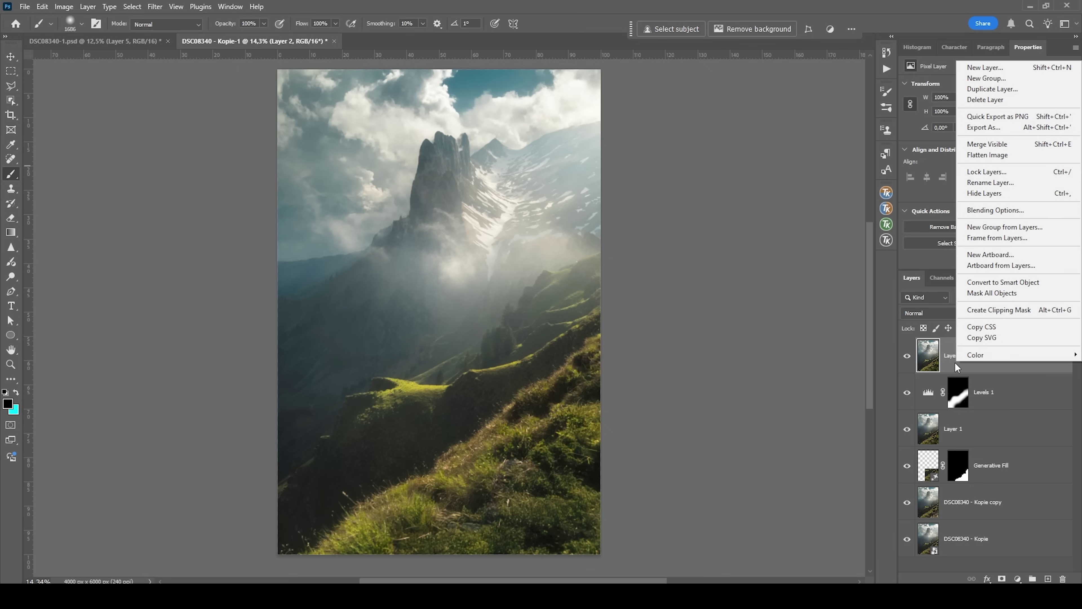
click(1000, 212)
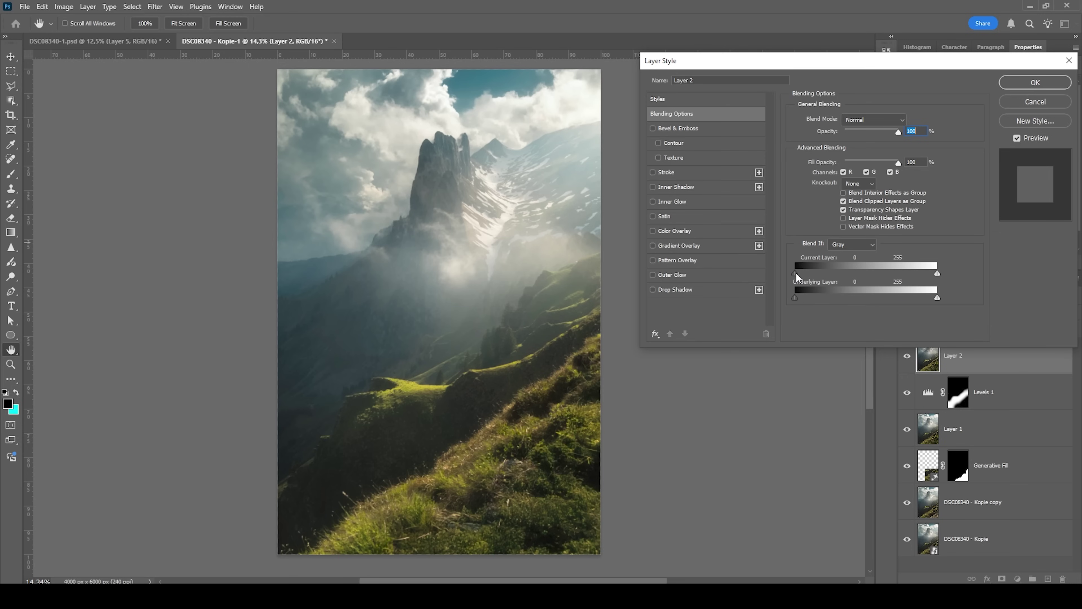
key(alt)
drag(810, 276, 847, 280)
drag(847, 280, 843, 279)
click(1035, 82)
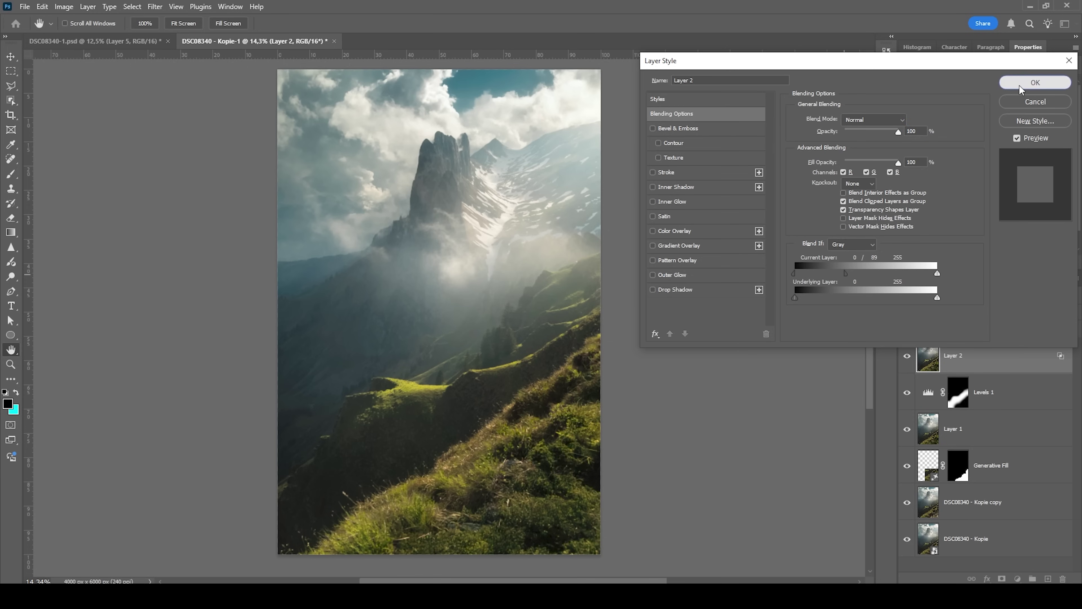
click(906, 356)
click(907, 357)
click(907, 357)
click(906, 357)
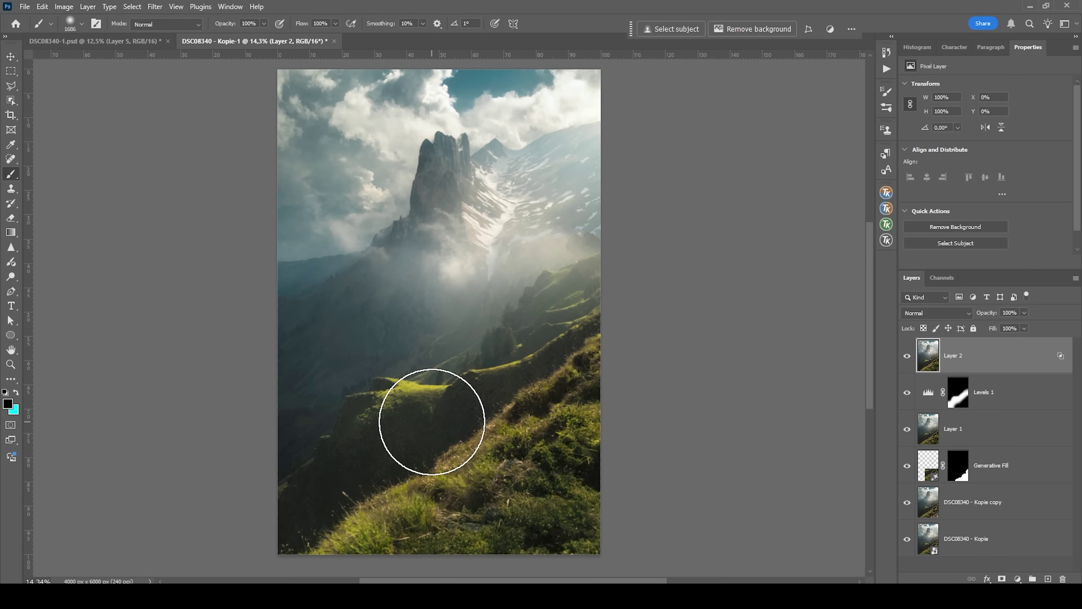